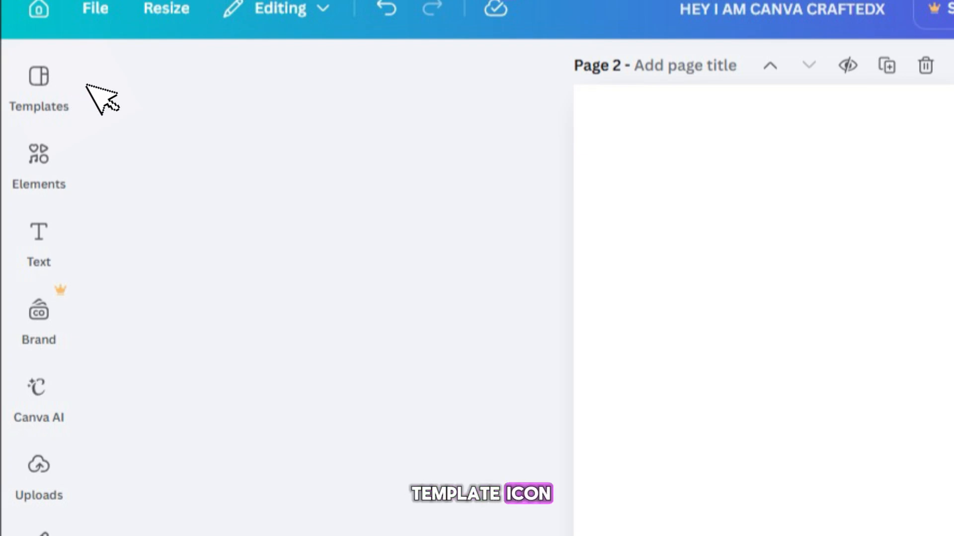
- Open the Templates panel and glance through the suggested designs before closing it
click(42, 74)
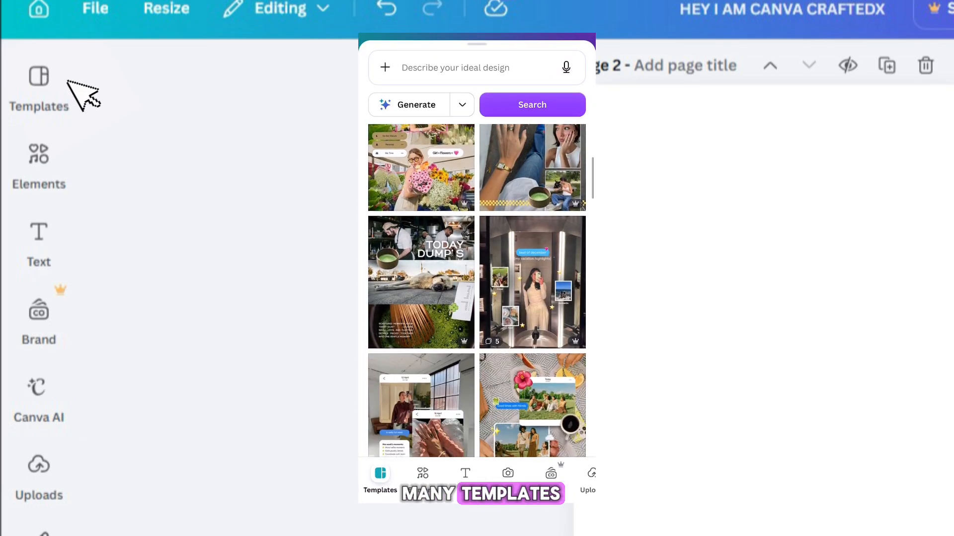
click(43, 75)
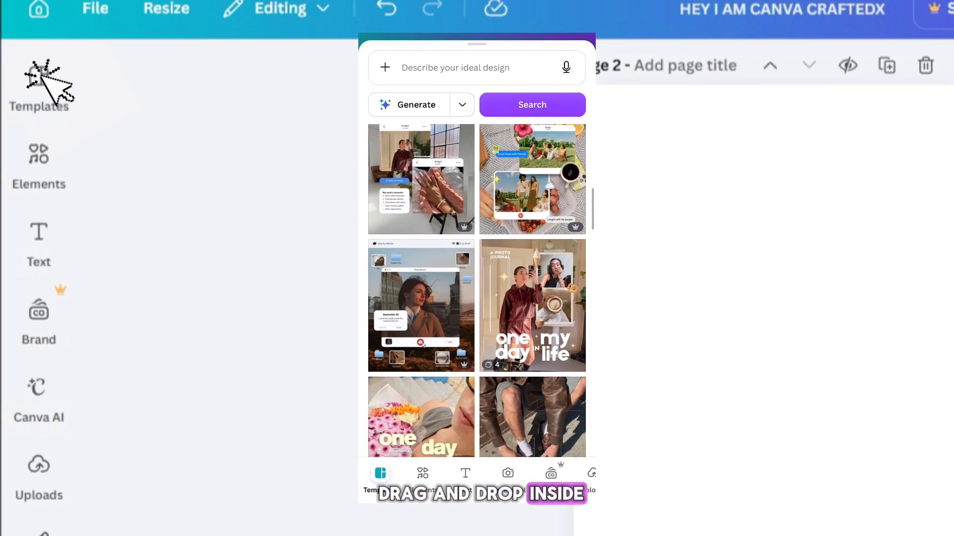
click(44, 75)
click(47, 157)
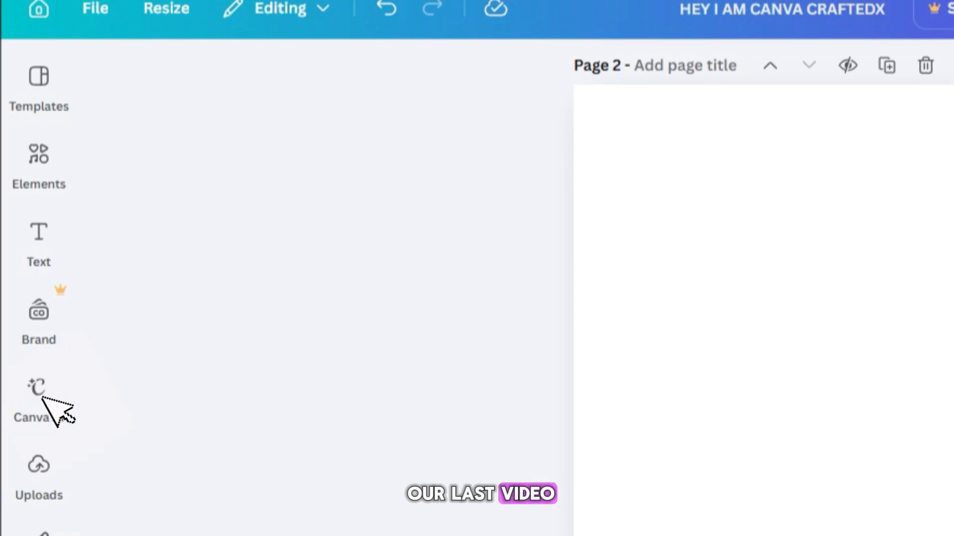
click(41, 471)
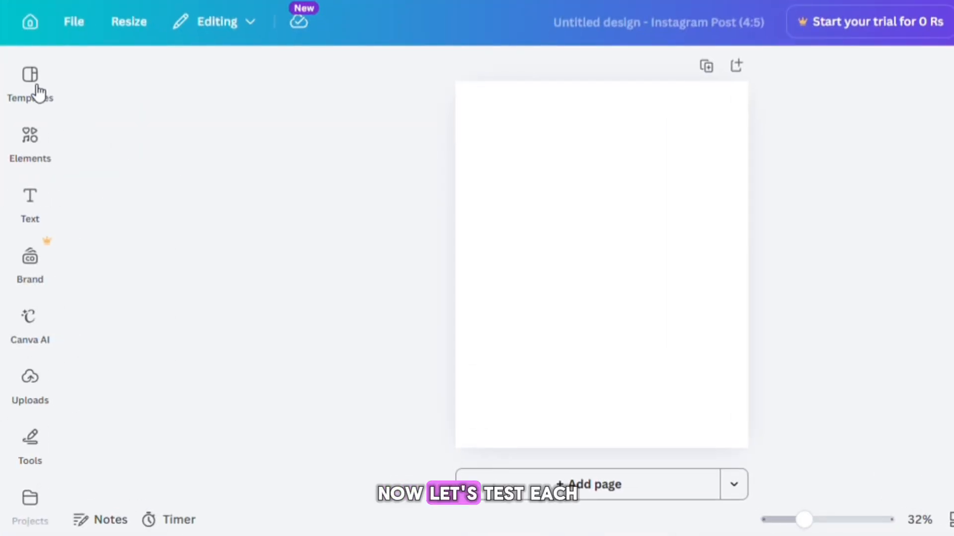
- Open the Templates panel and scroll through the recently used and recommended templates
click(31, 82)
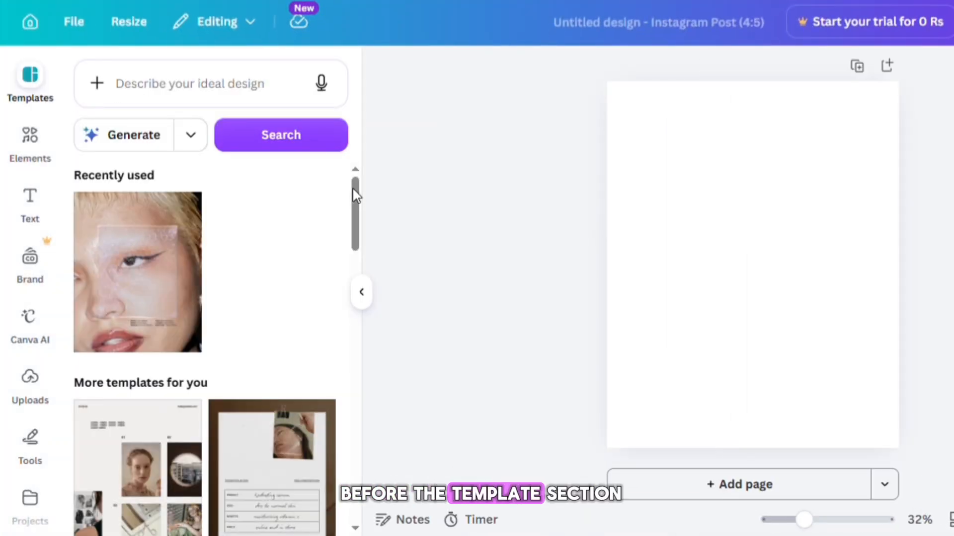
drag(356, 196, 355, 465)
drag(357, 351, 357, 404)
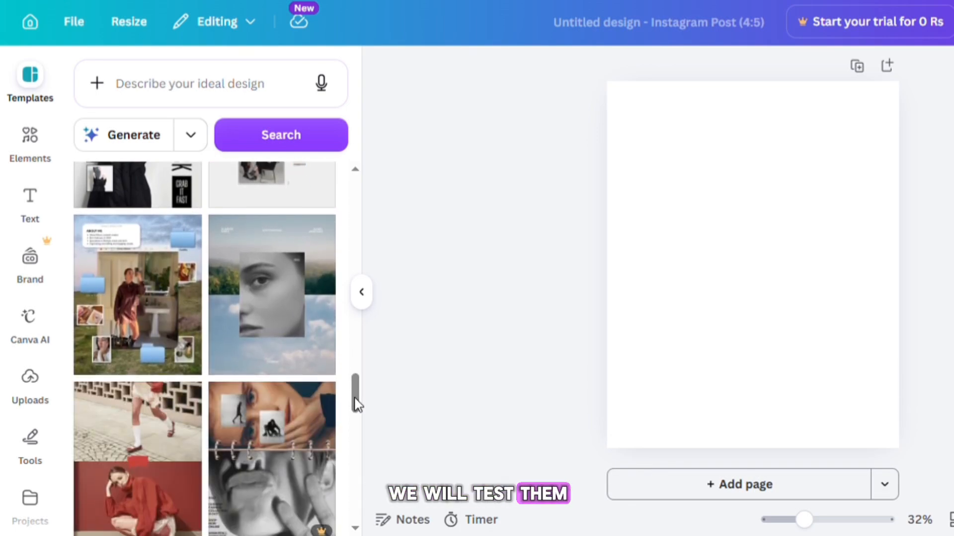
- Open the Elements panel and search the elements library for retro
click(31, 140)
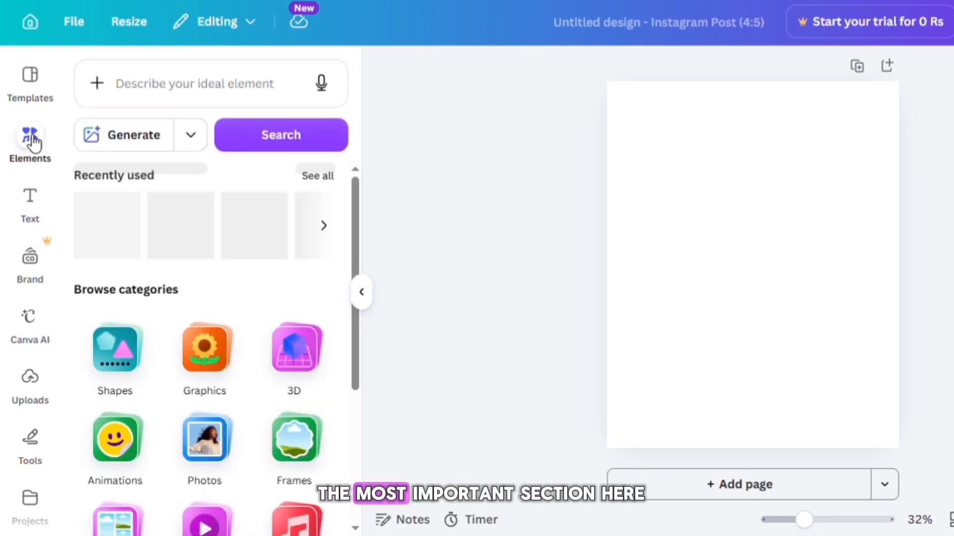
click(187, 94)
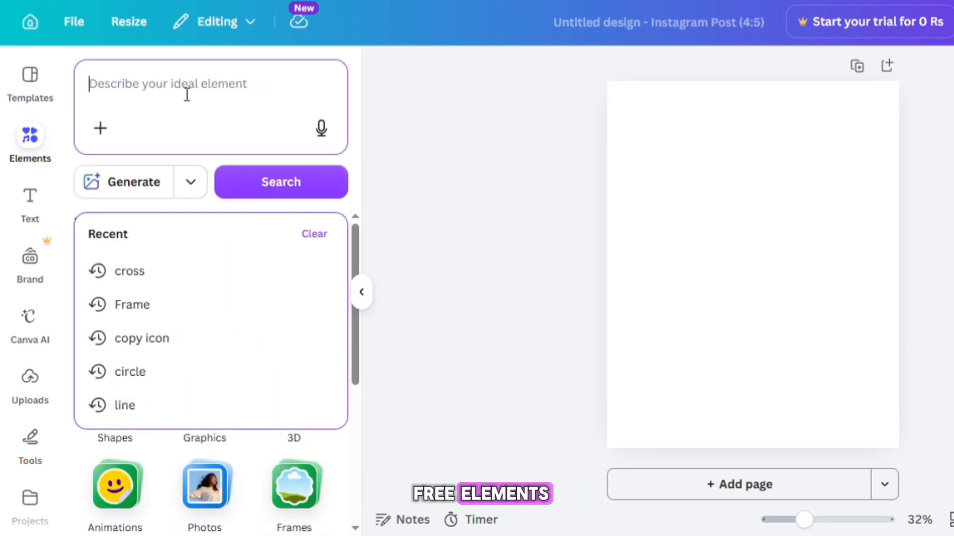
text(retro)
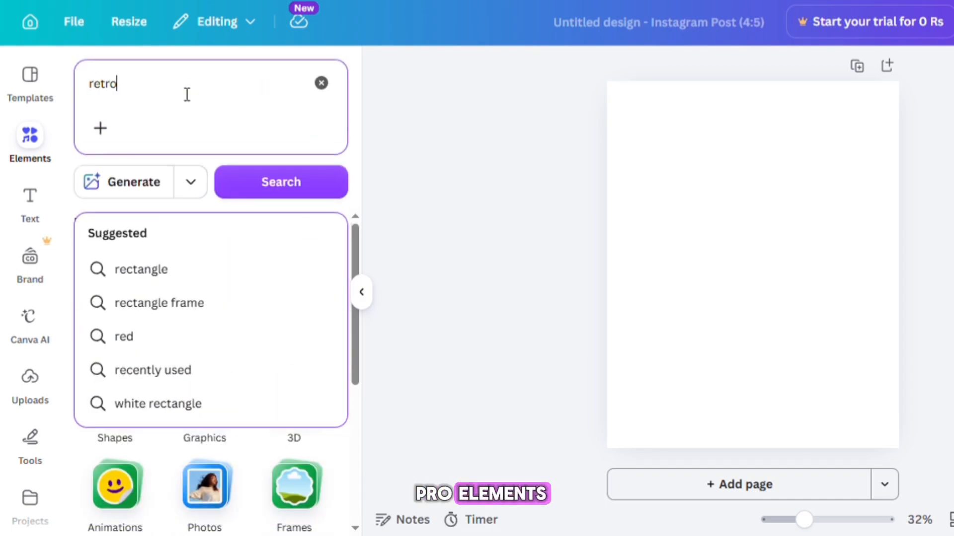
key(Return)
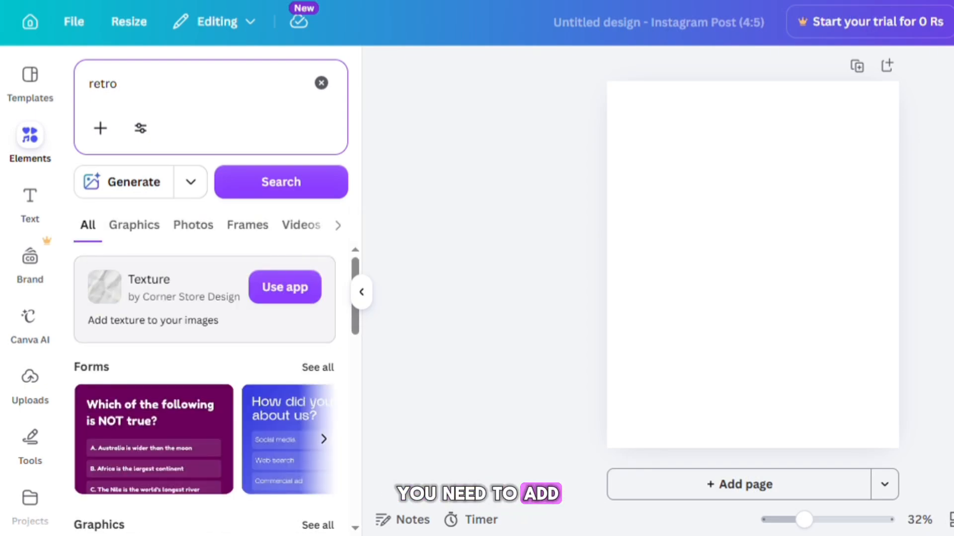
- Browse the retro search results in the Graphics category
click(134, 226)
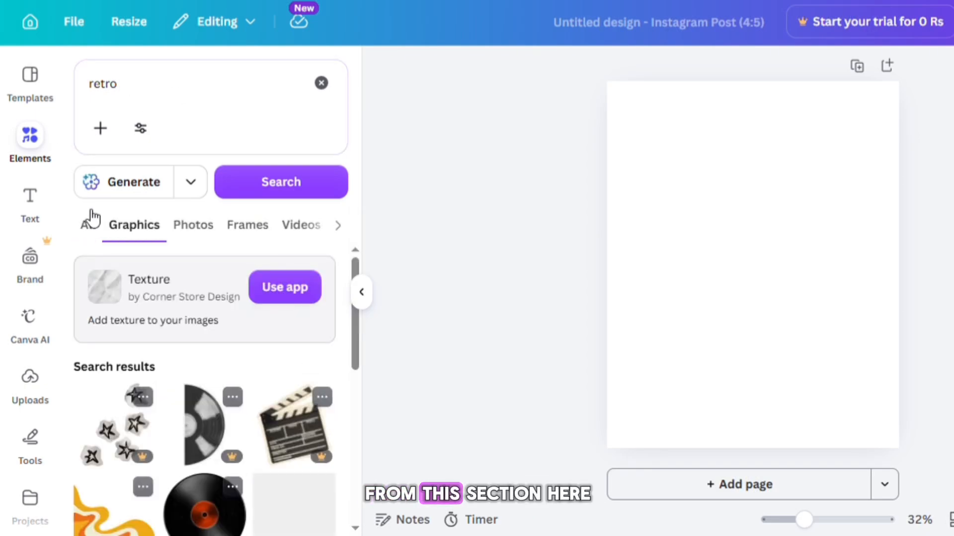
scroll(143, 236, down, 2)
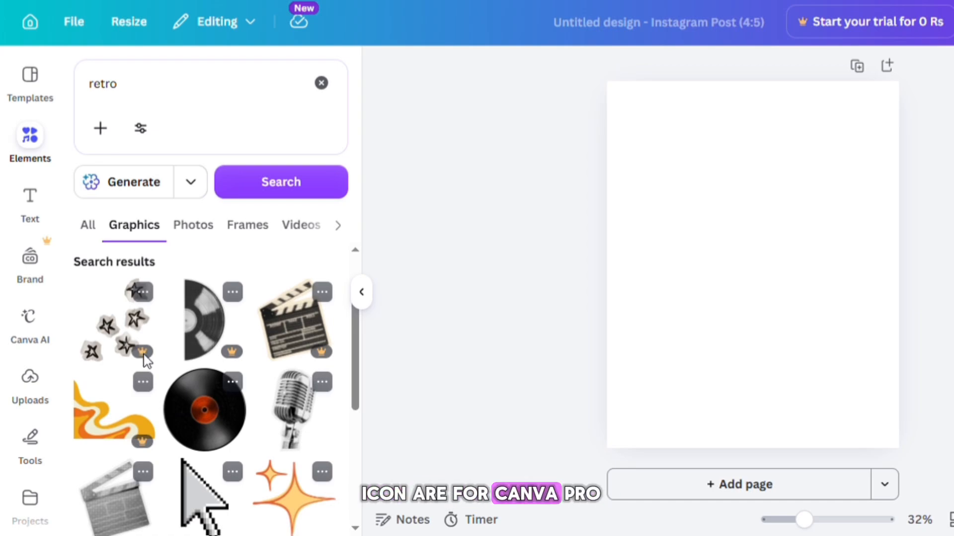
scroll(144, 360, down, 5)
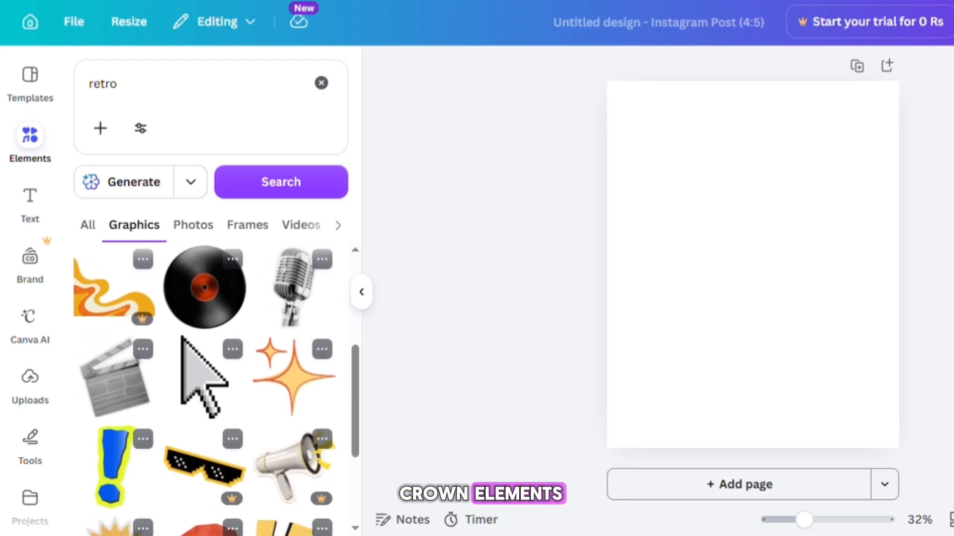
- Switch to the Photos category and scroll through the retro photo results
click(194, 226)
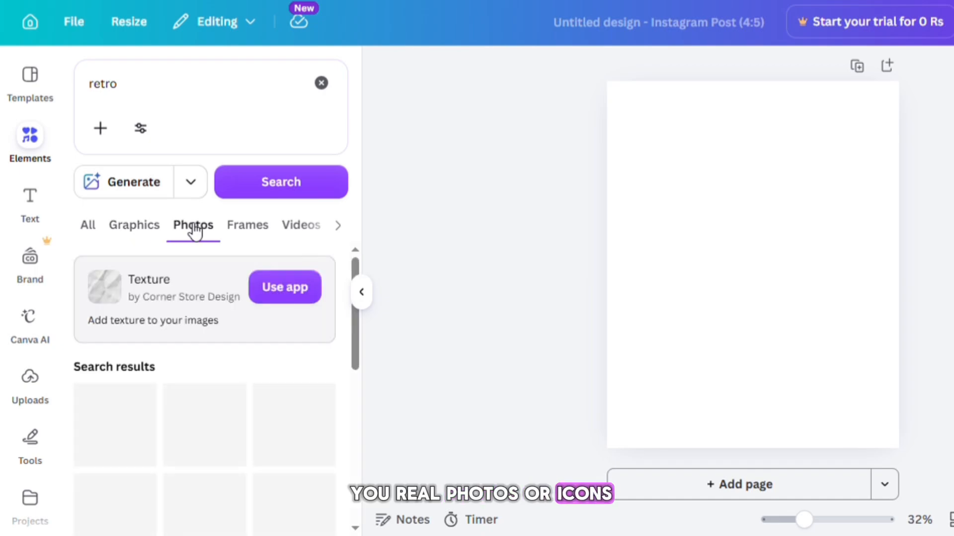
scroll(205, 387, down, 3)
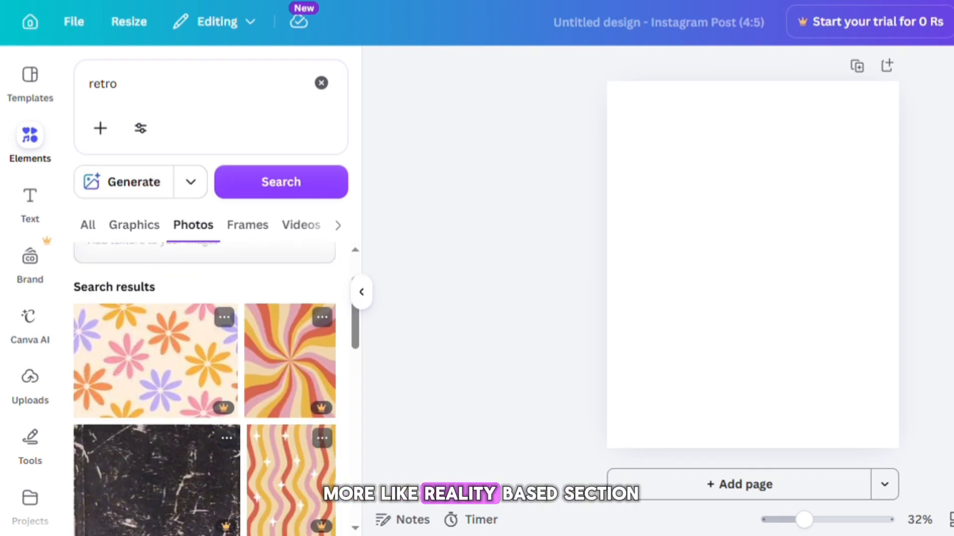
scroll(204, 388, down, 3)
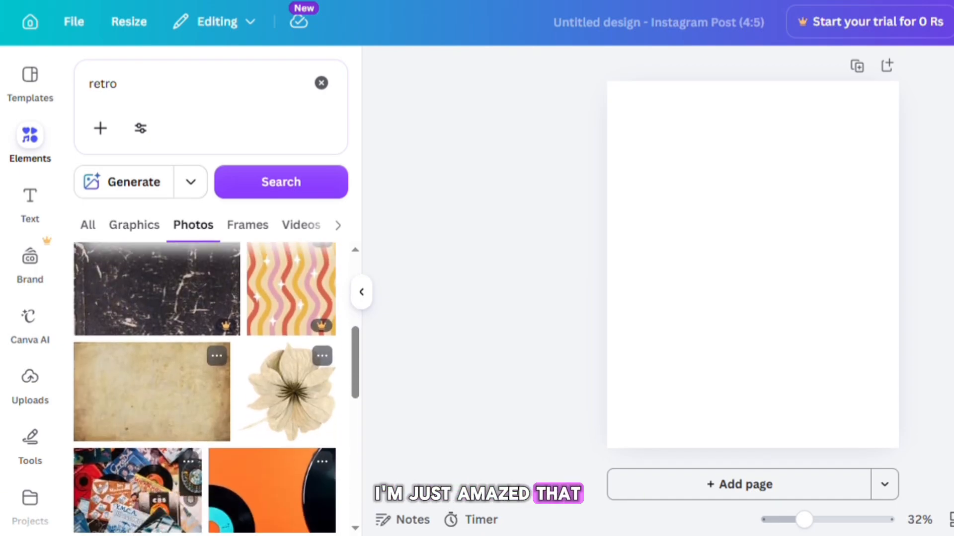
scroll(205, 387, down, 3)
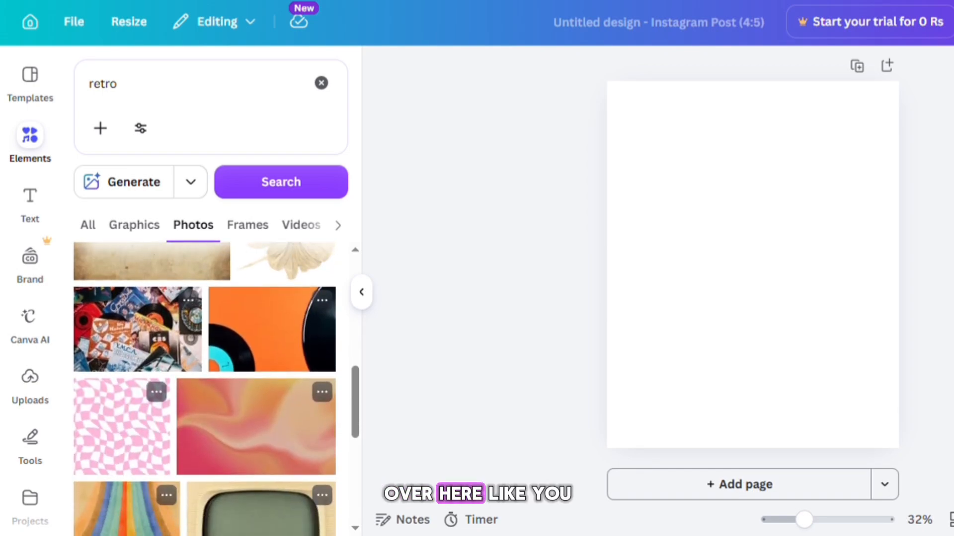
scroll(205, 387, down, 5)
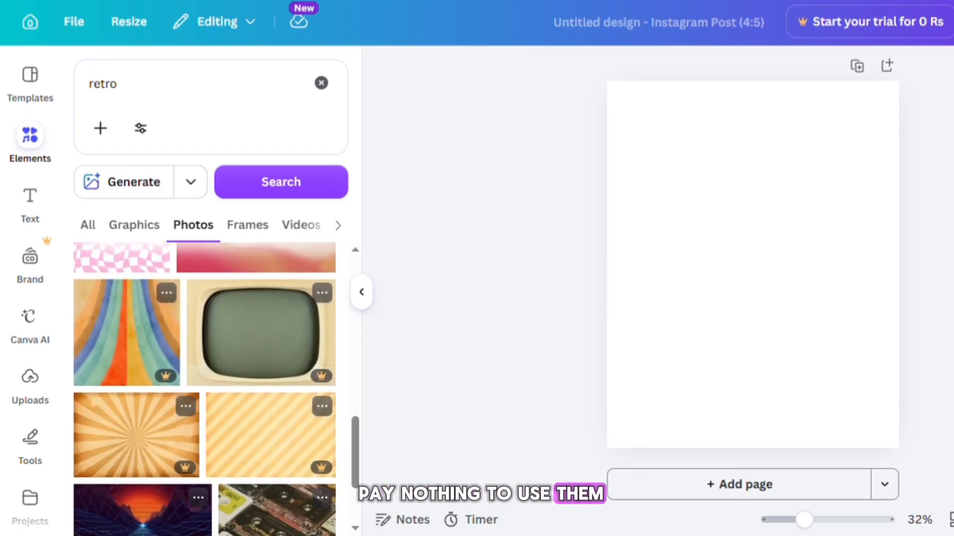
scroll(204, 387, down, 3)
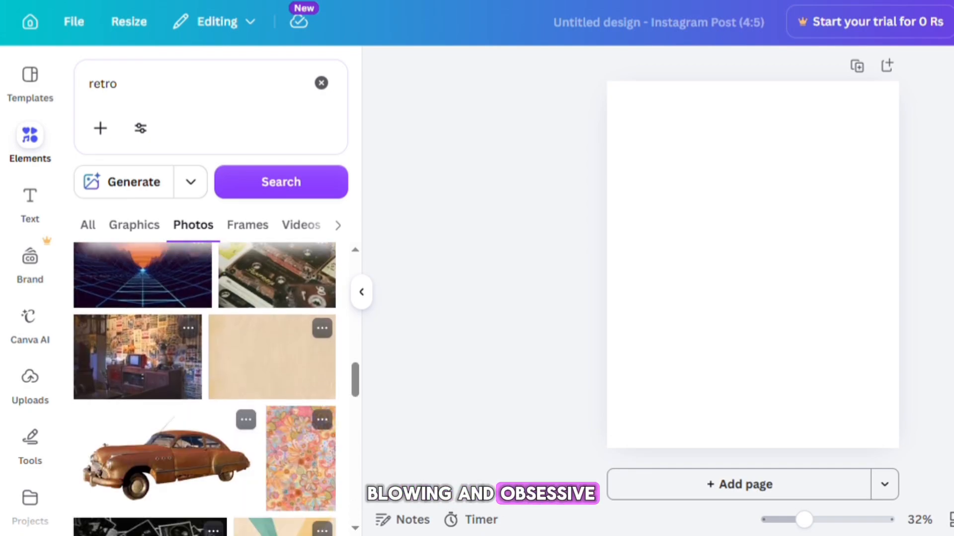
scroll(204, 388, down, 5)
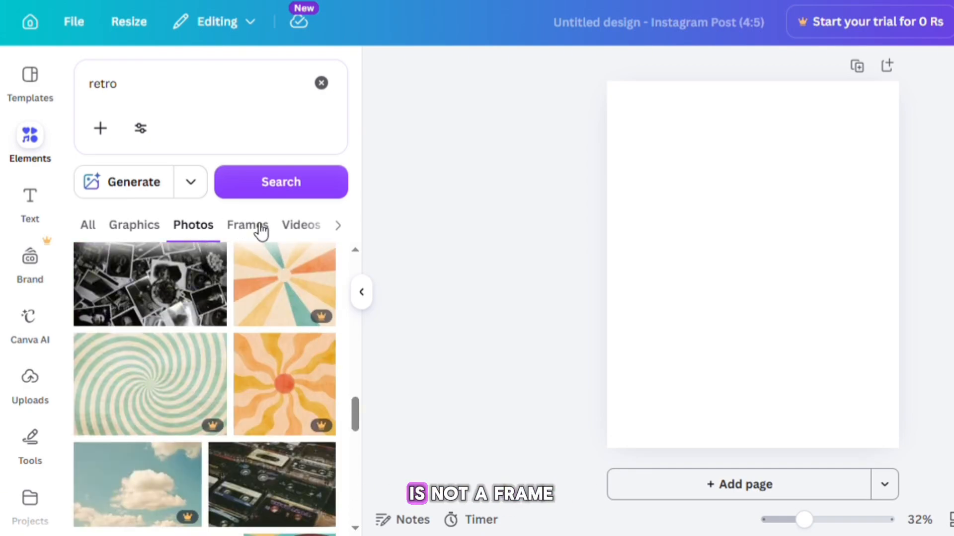
- Switch to the Frames category and browse the retro frame results
click(259, 227)
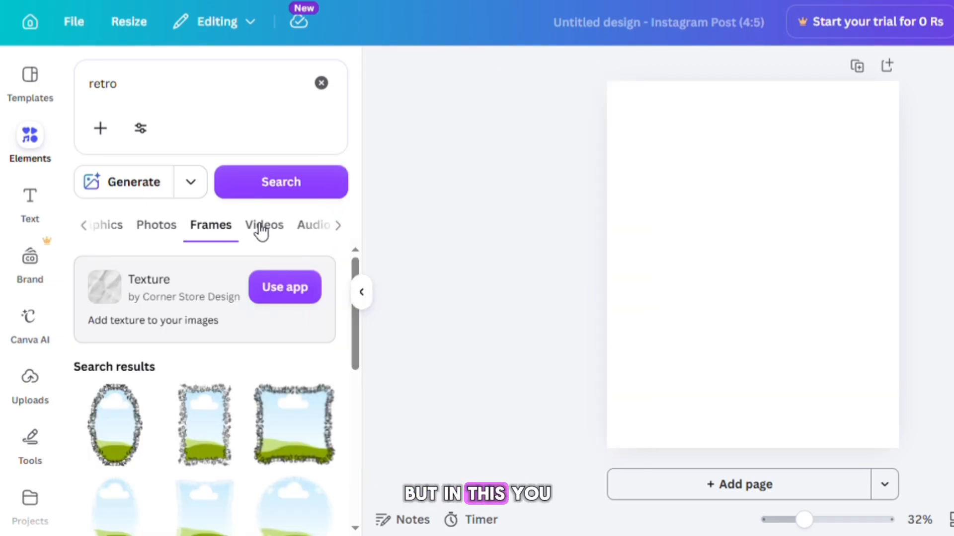
scroll(262, 231, down, 2)
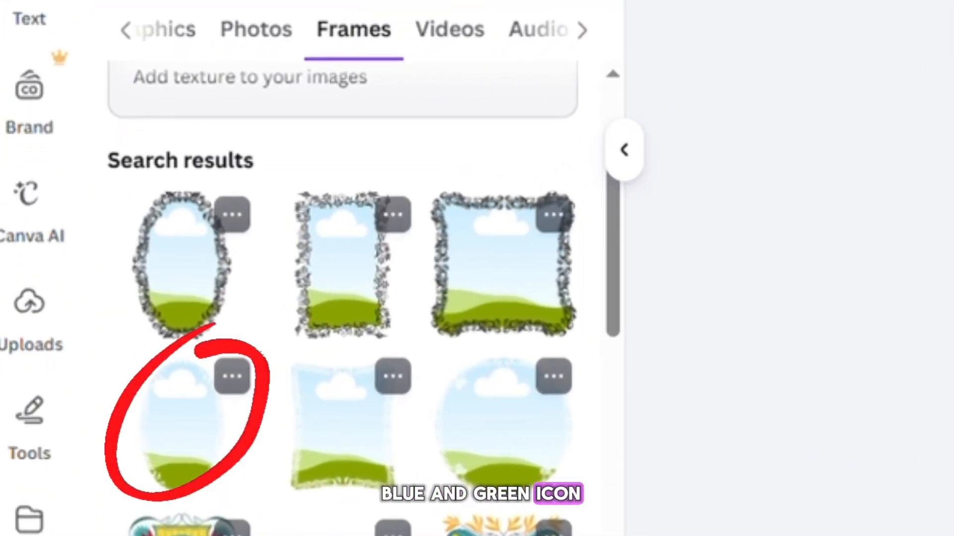
scroll(342, 347, down, 2)
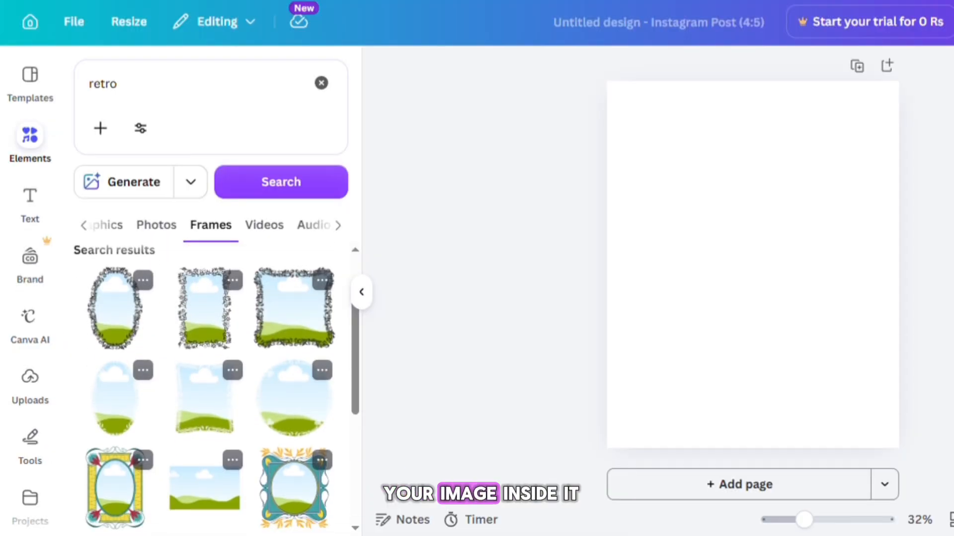
- Switch to the Videos category and scroll through the retro video clips
click(450, 29)
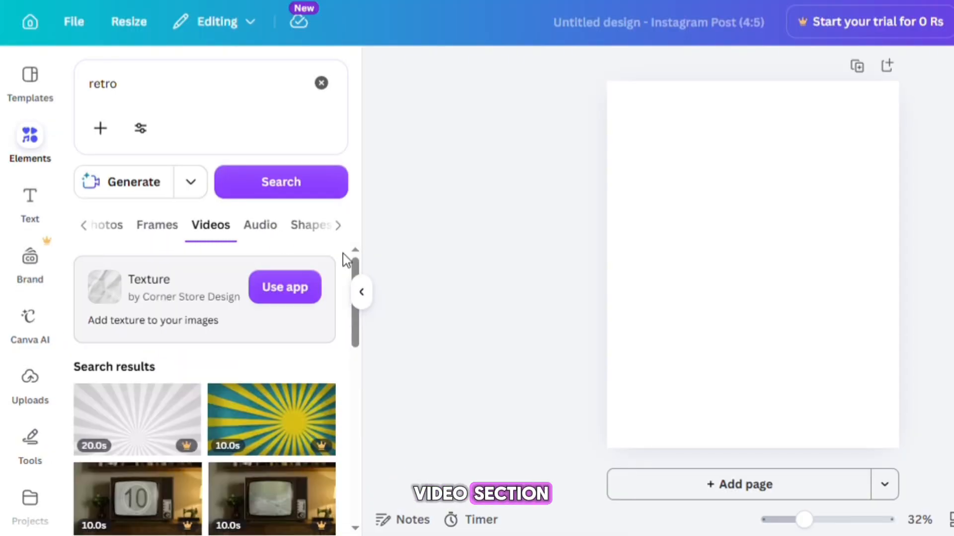
drag(359, 269, 358, 423)
scroll(205, 389, down, 1)
- Open the Audio category and preview the Retro Disco Old School and Glitchy Retro Music tracks
click(260, 225)
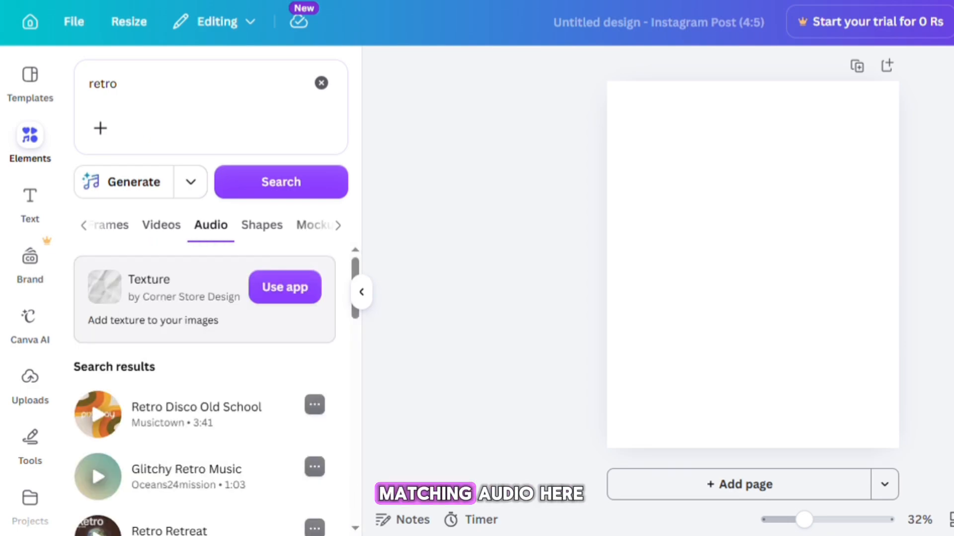
click(97, 415)
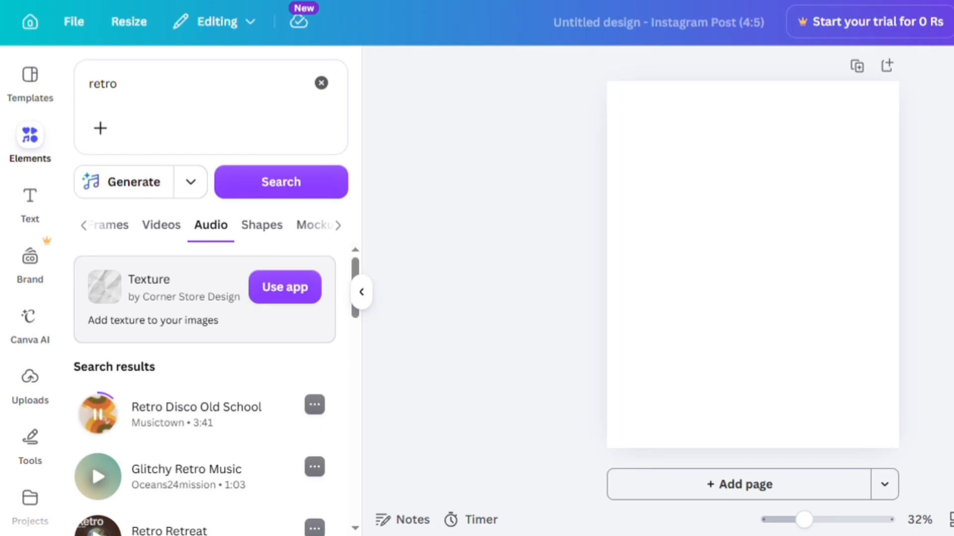
click(98, 414)
click(98, 477)
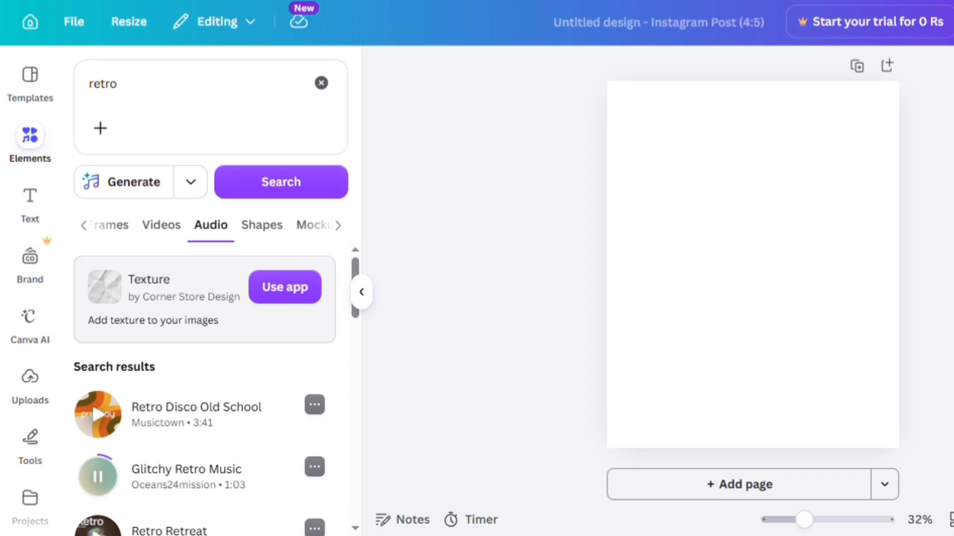
click(98, 477)
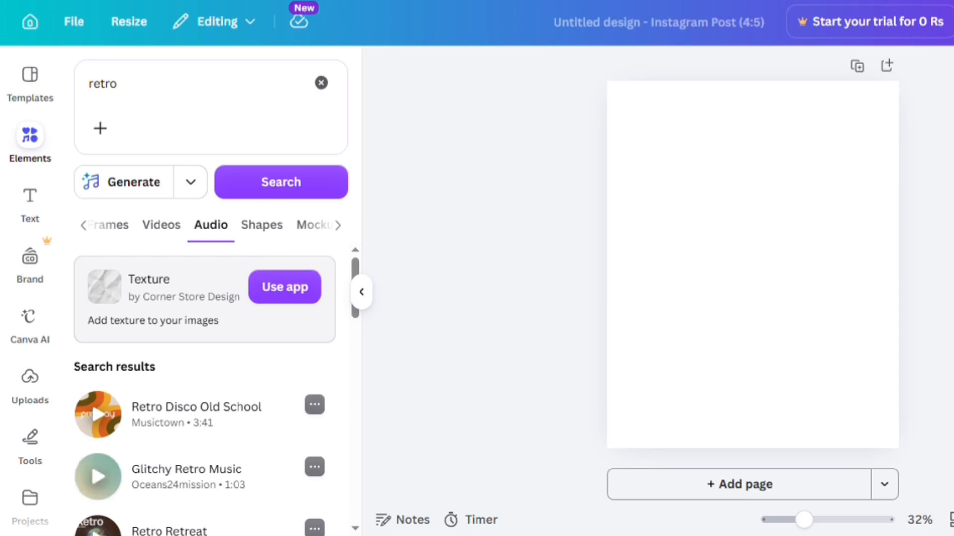
- Check the Shapes, Mockups and Charts categories for retro results
click(262, 225)
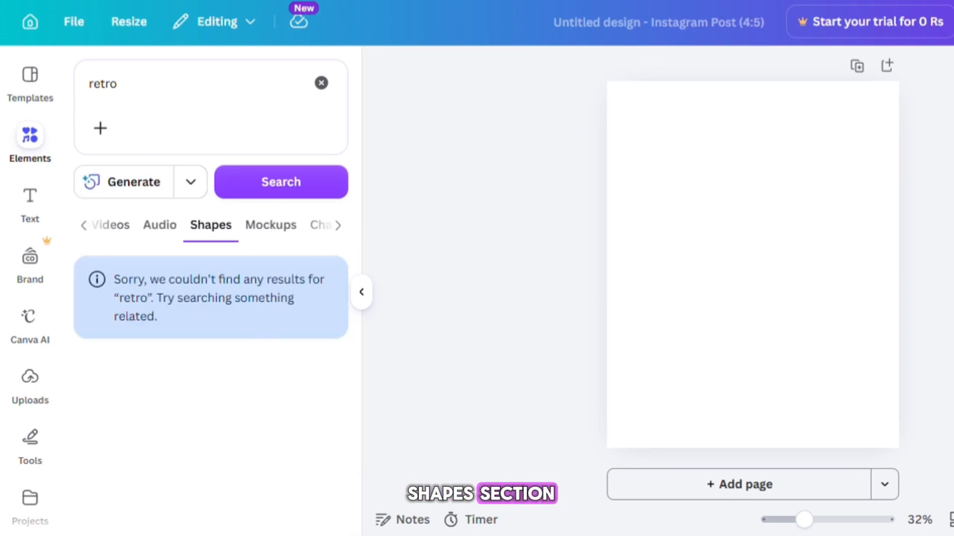
click(270, 225)
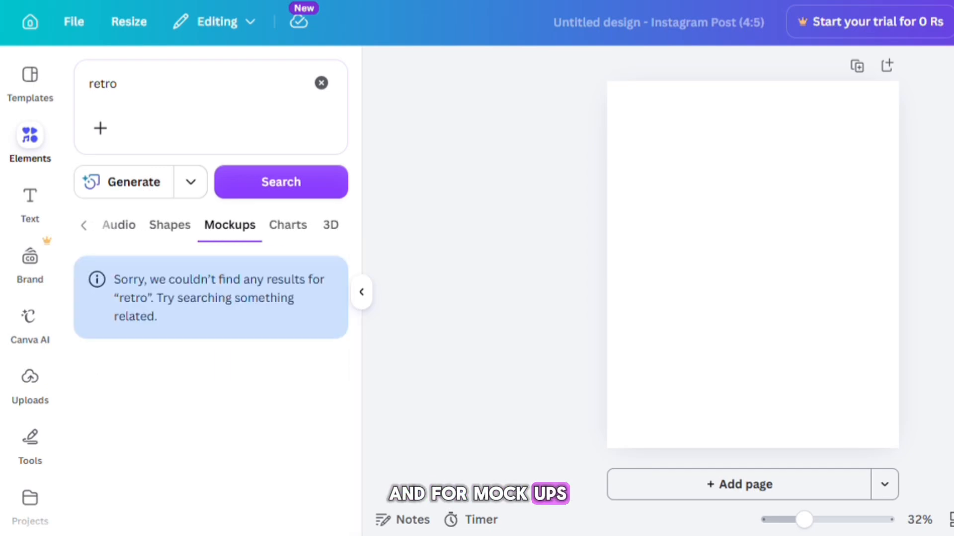
click(287, 225)
- Open the 3D category and scroll through the retro 3D elements
click(330, 226)
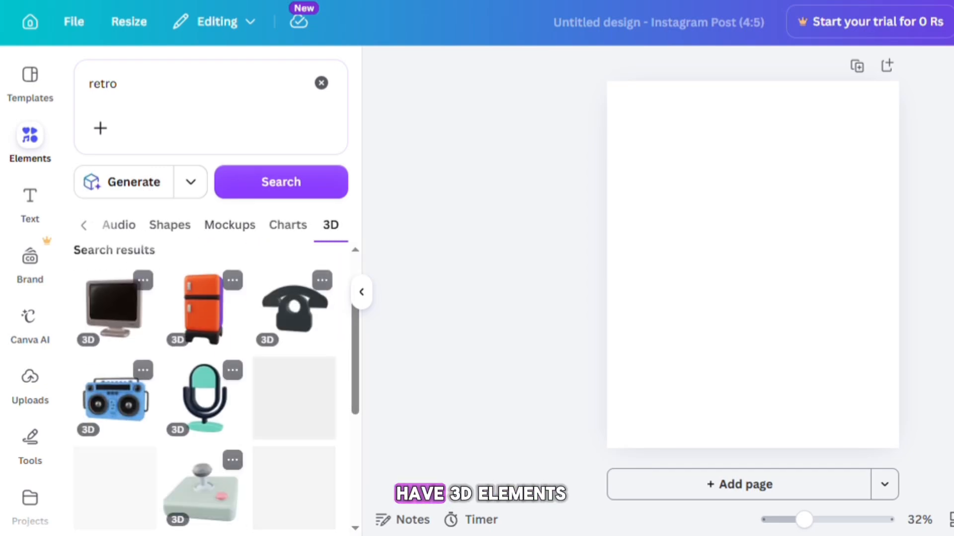
scroll(204, 388, down, 5)
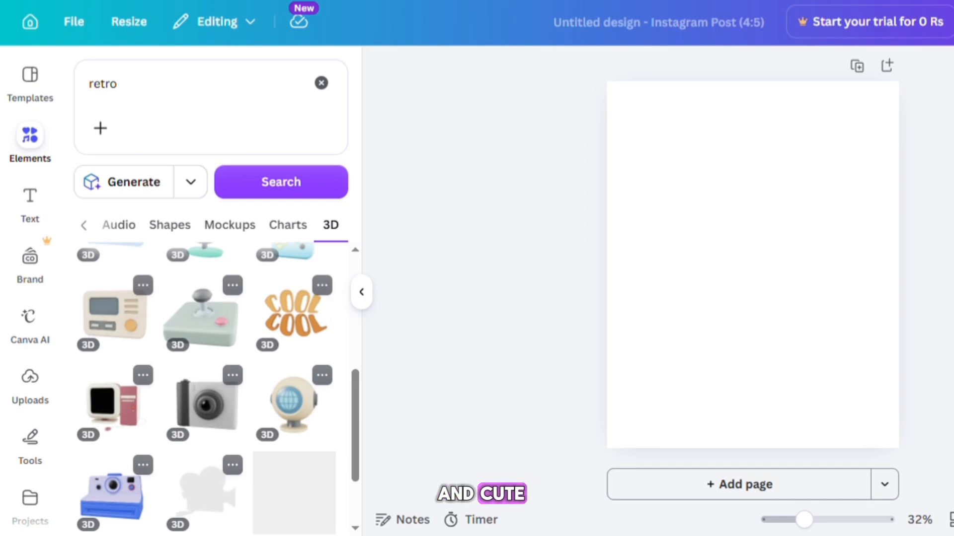
scroll(204, 388, down, 5)
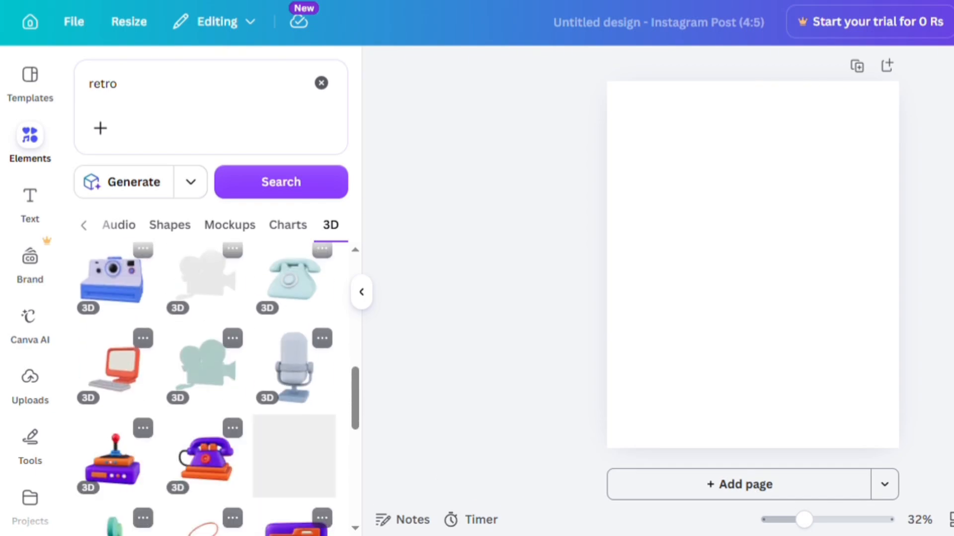
scroll(204, 387, down, 5)
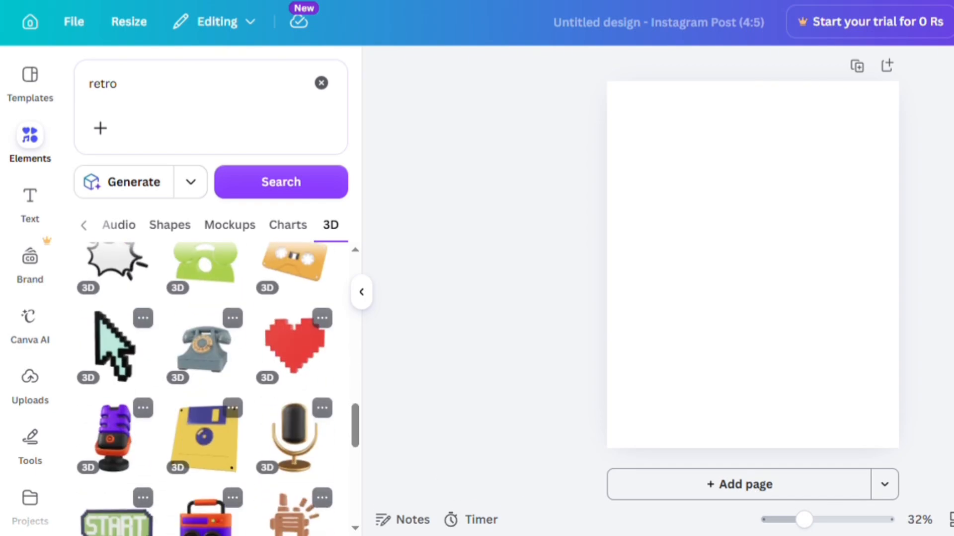
scroll(204, 388, down, 3)
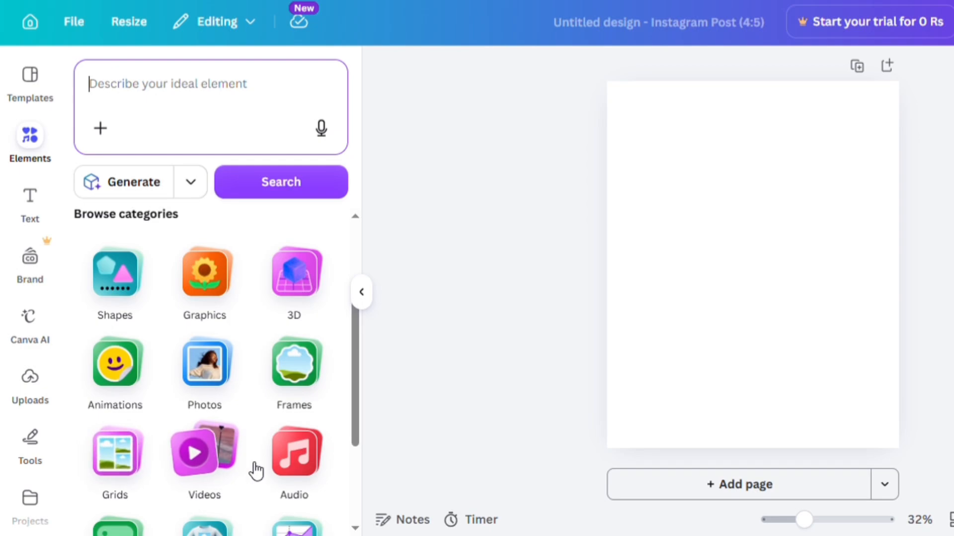
- Open the Shapes category and look over the line and basic shape groups, then return to the categories
click(115, 273)
mouse_move(355, 249)
mouse_down()
mouse_move(355, 472)
mouse_move(355, 248)
mouse_up()
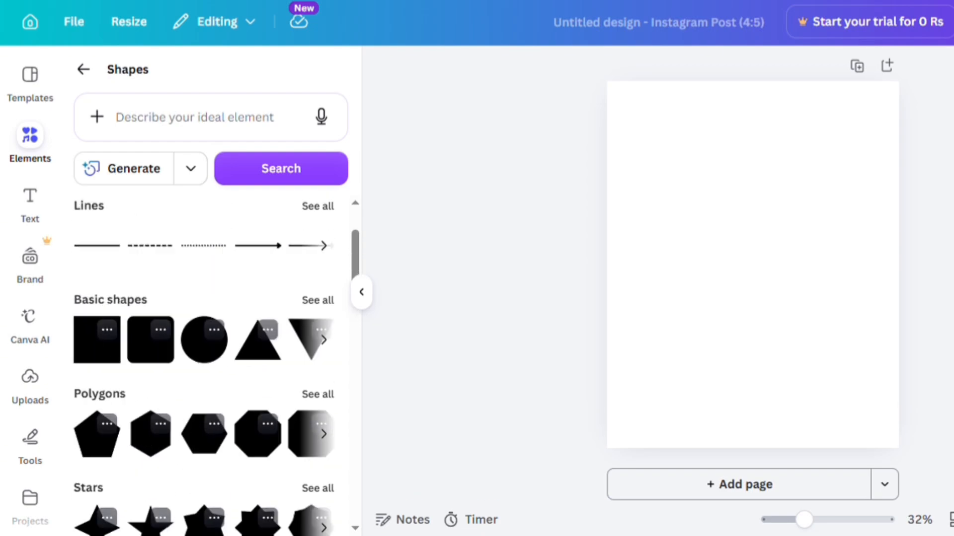
click(83, 69)
- Open the Animations category and scroll through the food, shape, emoji and festive animation groups
click(107, 293)
drag(358, 213, 358, 262)
click(328, 206)
click(326, 202)
scroll(325, 203, down, 3)
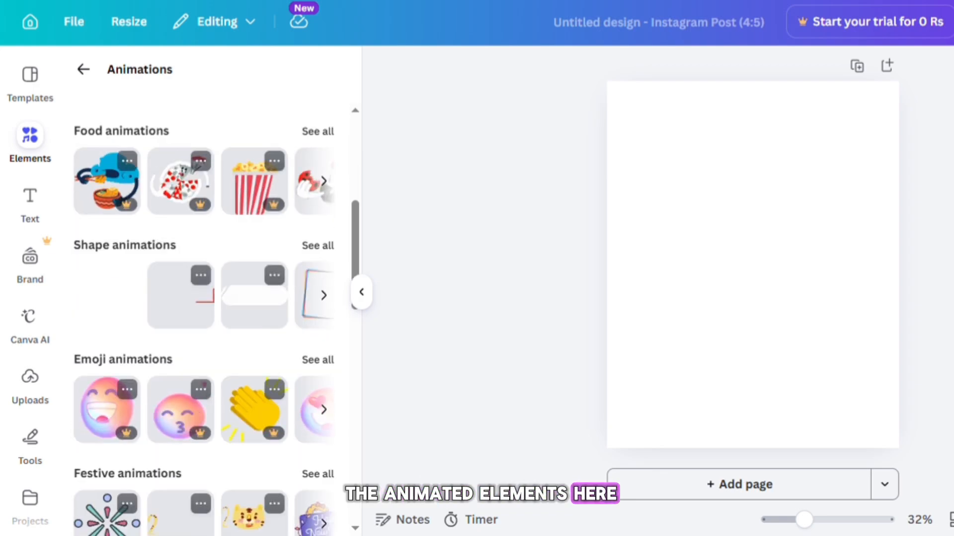
scroll(323, 317, down, 10)
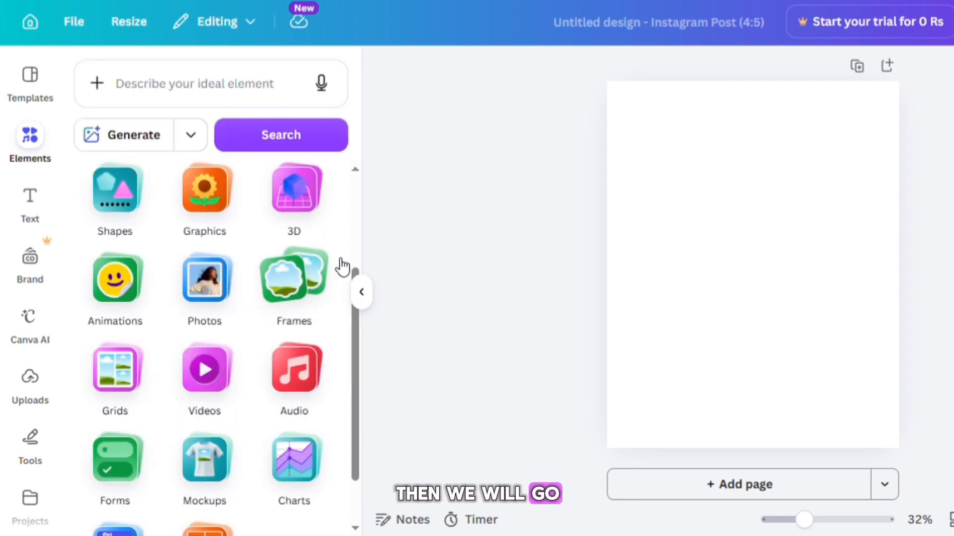
- Open the Frames category, page through the Devices frames, and add the tablet frame to the page
click(311, 291)
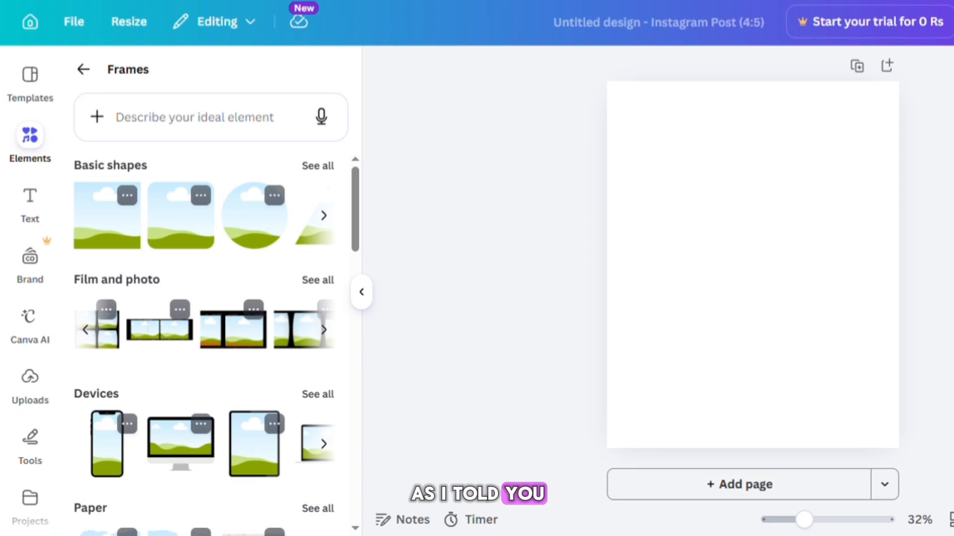
scroll(311, 291, down, 3)
click(324, 328)
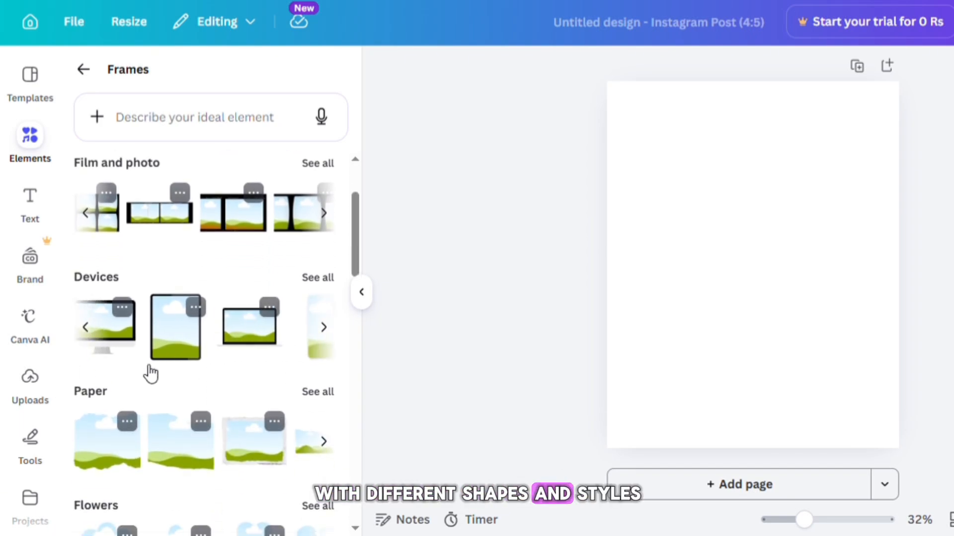
click(174, 350)
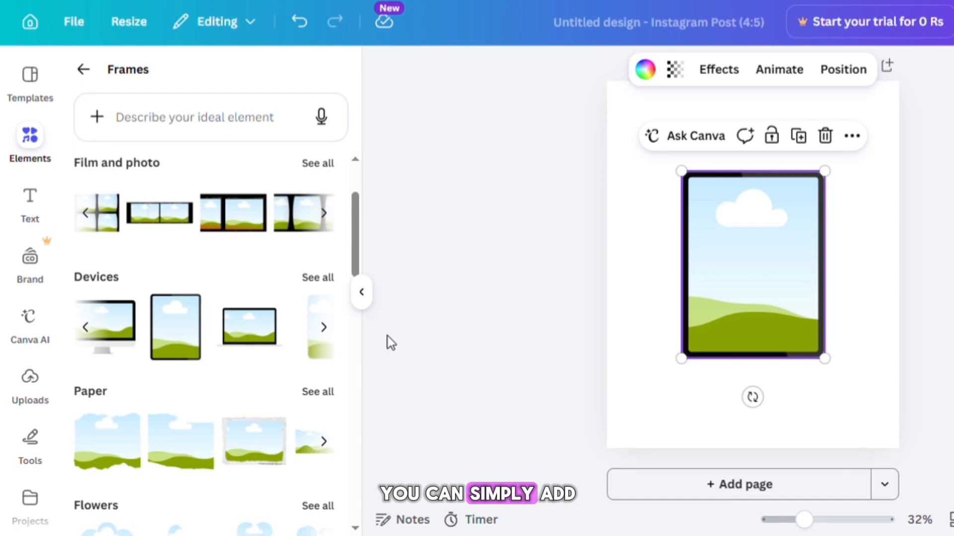
- Scroll to the Blob frames, add the first blob frame to the page and drag it across the canvas
drag(354, 249, 357, 291)
scroll(356, 307, down, 2)
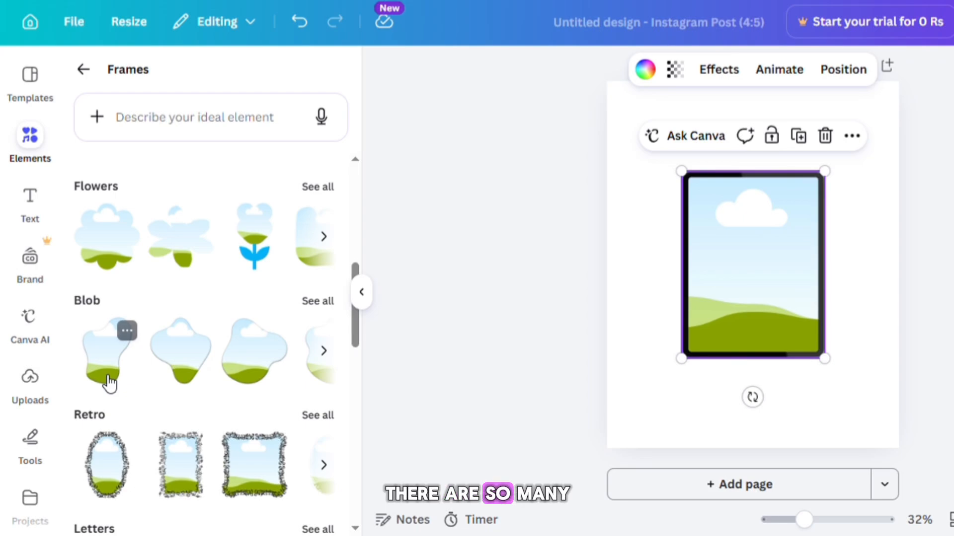
click(106, 353)
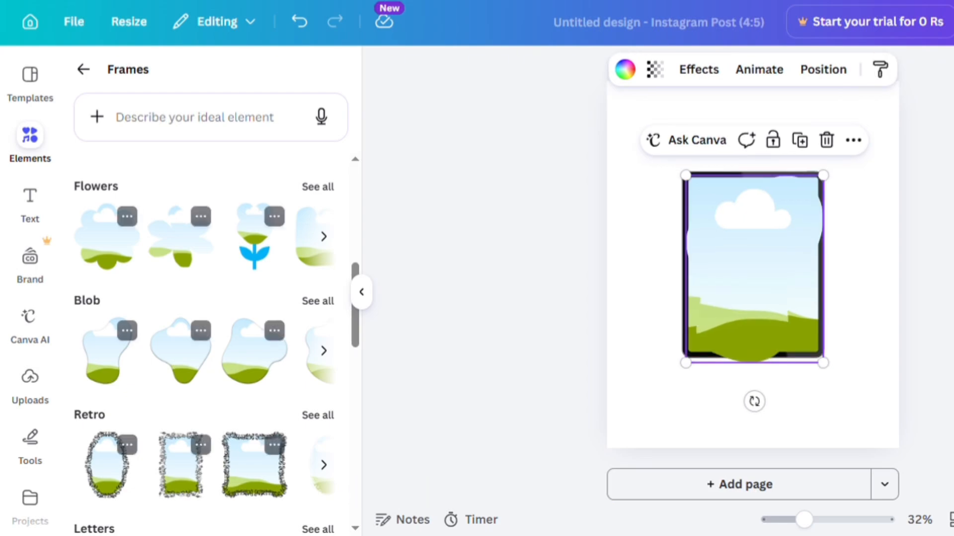
drag(754, 268, 648, 343)
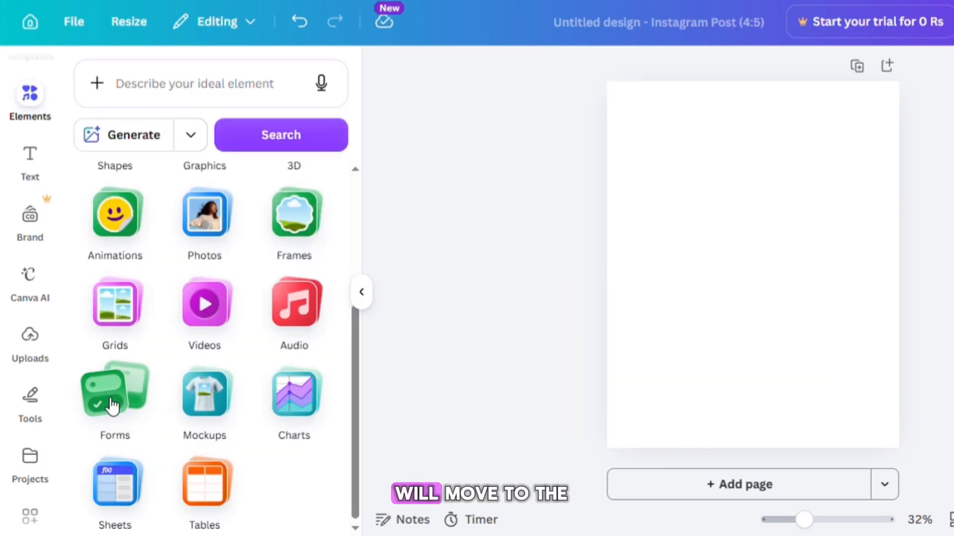
- Open the Forms category and page through the Business, Education and Feedback form carousels
click(113, 397)
click(323, 189)
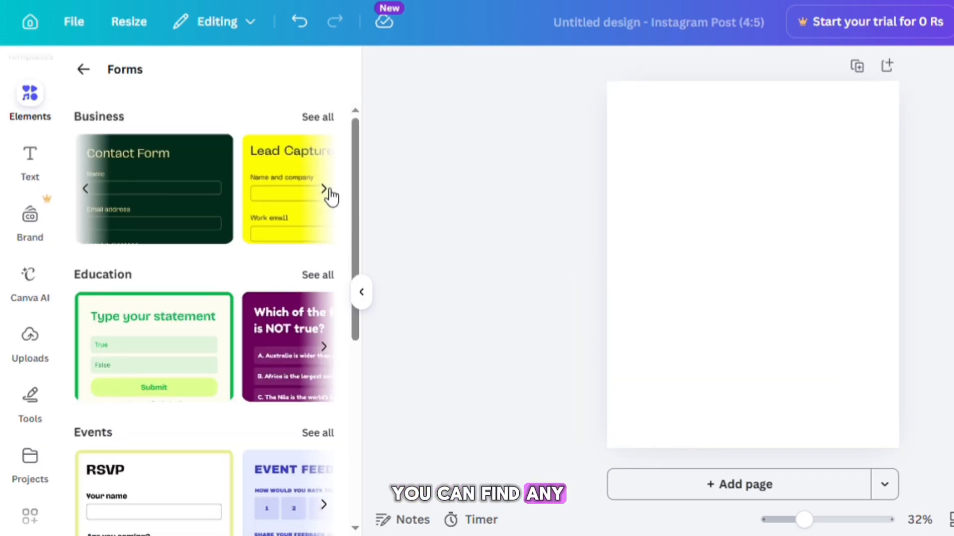
click(326, 191)
scroll(204, 298, down, 3)
scroll(318, 308, down, 3)
click(323, 310)
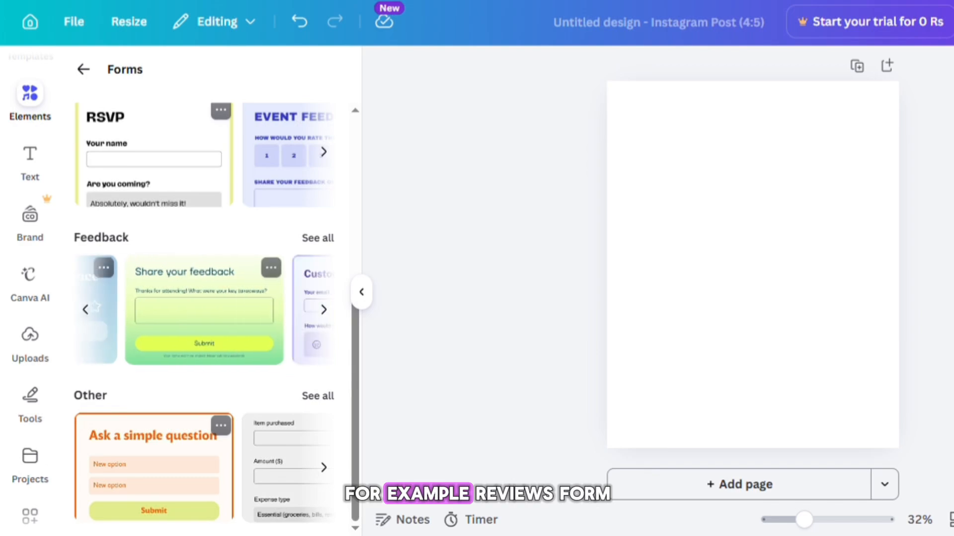
- Show all the Other forms, scroll through them, and return to the category list
click(315, 397)
scroll(357, 212, down, 4)
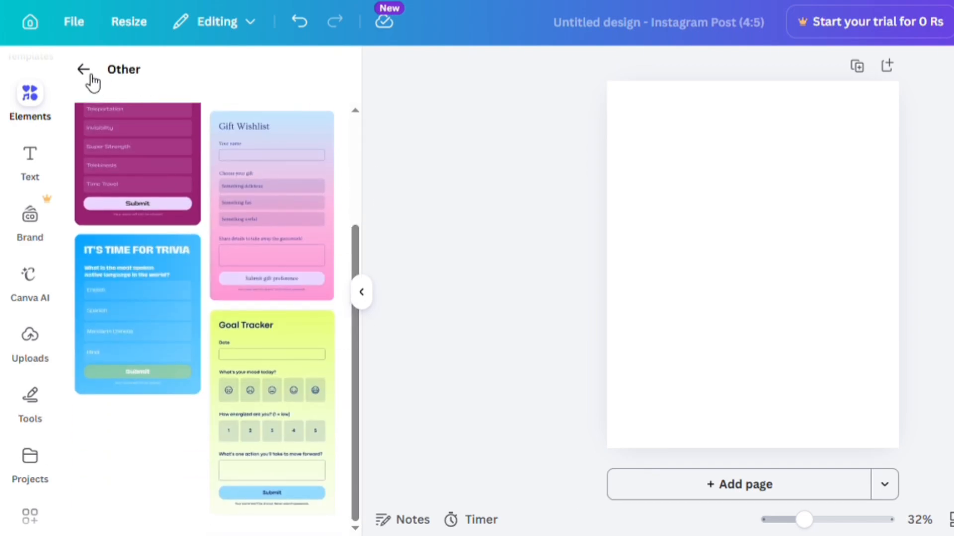
click(83, 69)
click(90, 75)
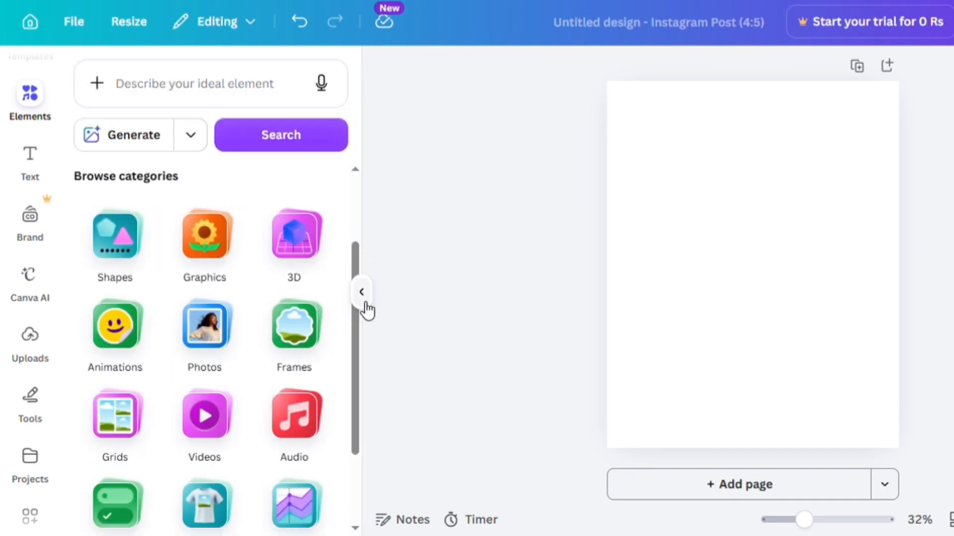
- Open the Mockups category, show all Video Mockups and scroll through them
drag(357, 261, 362, 347)
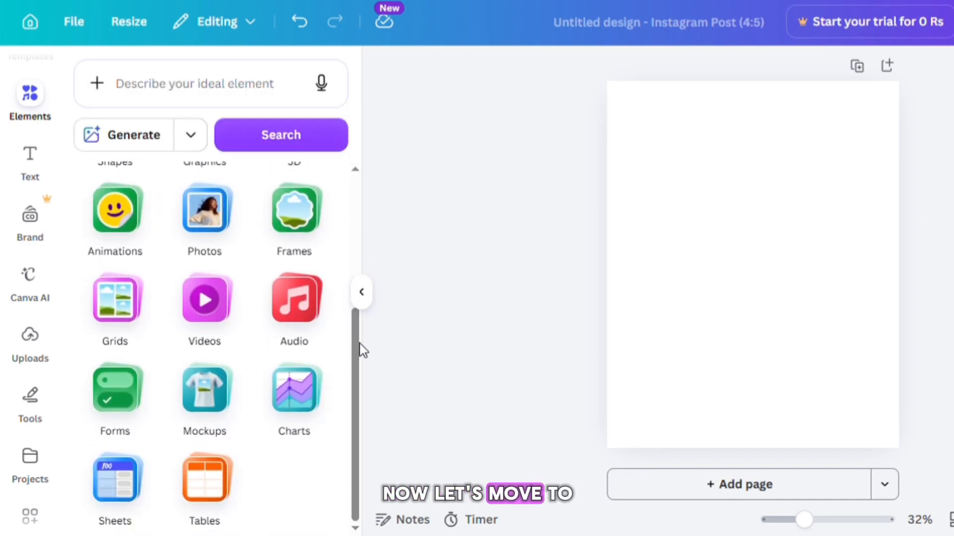
click(221, 404)
click(320, 168)
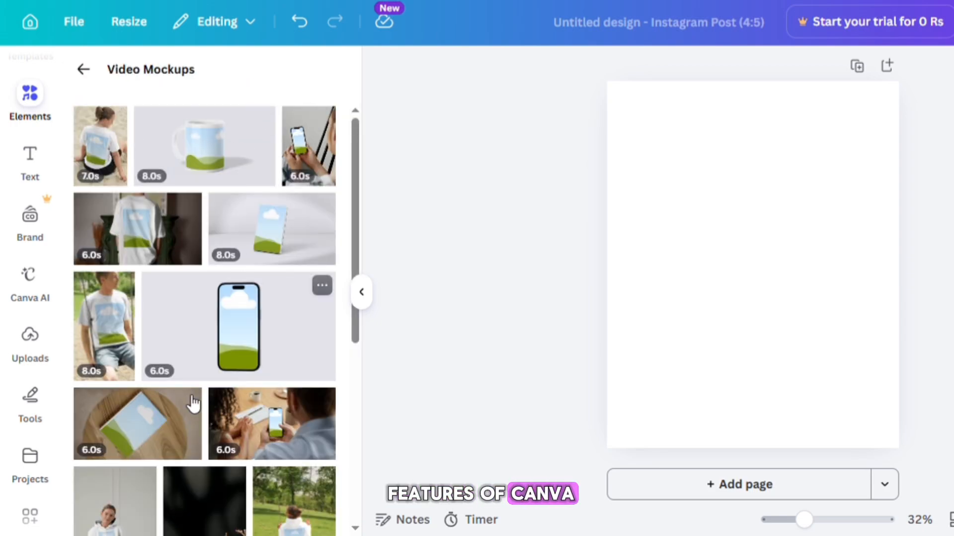
scroll(194, 404, down, 3)
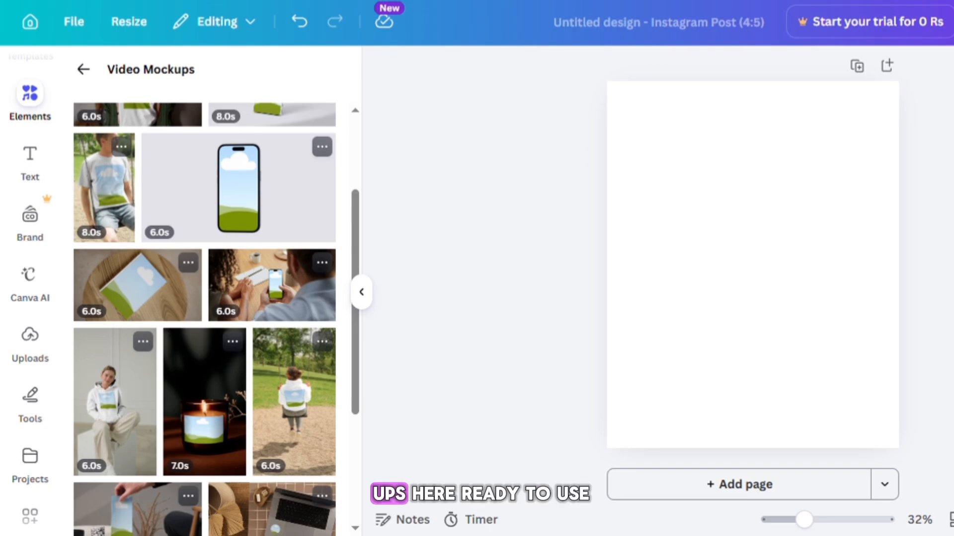
scroll(205, 318, down, 15)
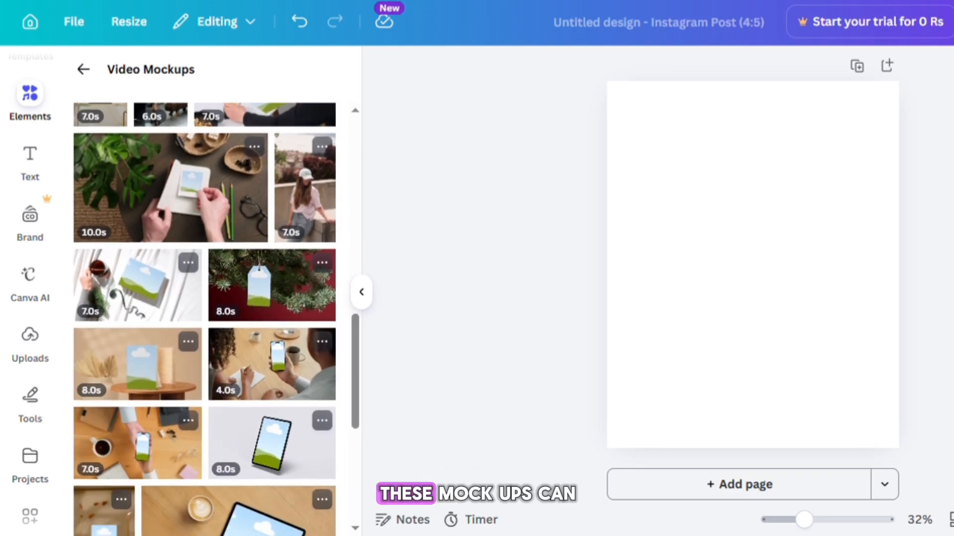
scroll(205, 318, down, 15)
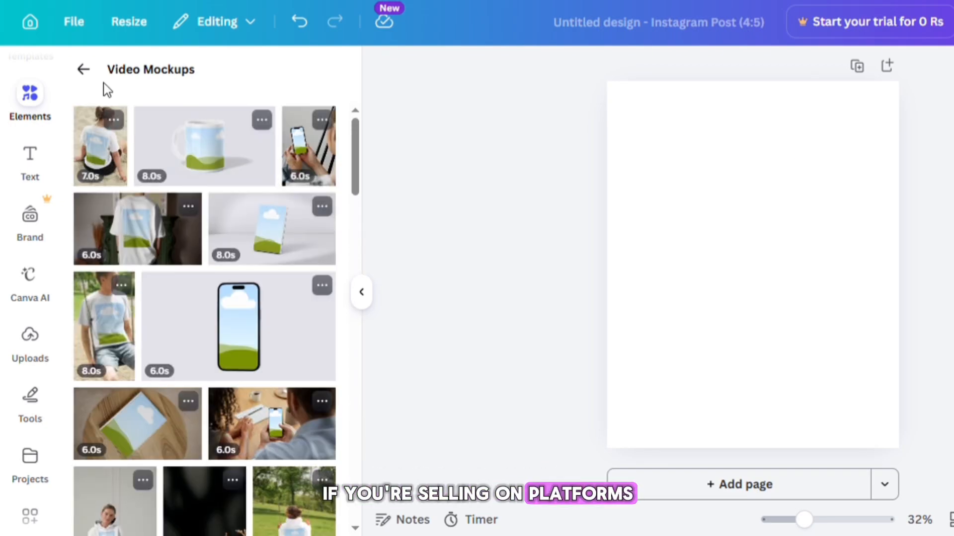
- Return to Mockups and page through the Smartphones, Print and Apparel mockup carousels
click(83, 69)
click(323, 329)
click(323, 329)
click(323, 330)
scroll(205, 322, down, 2)
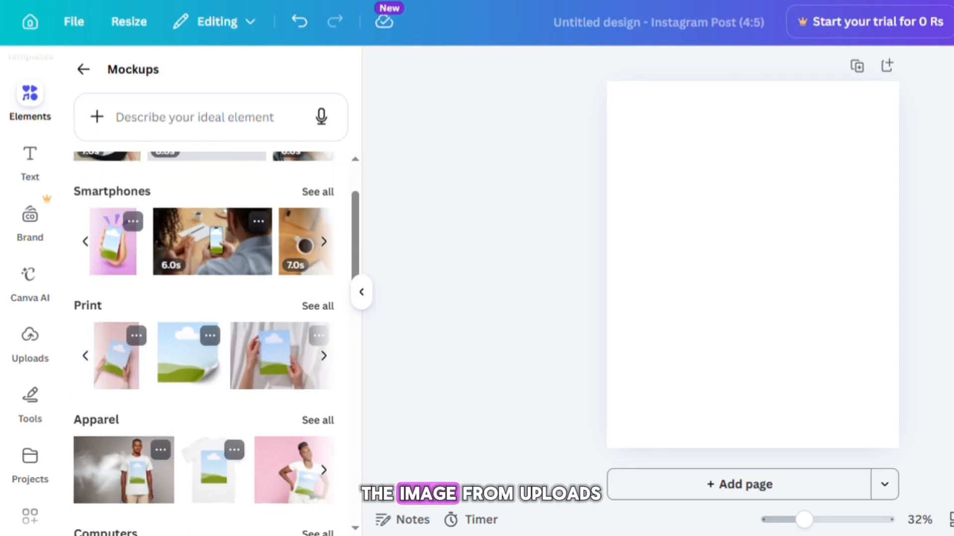
scroll(204, 323, down, 3)
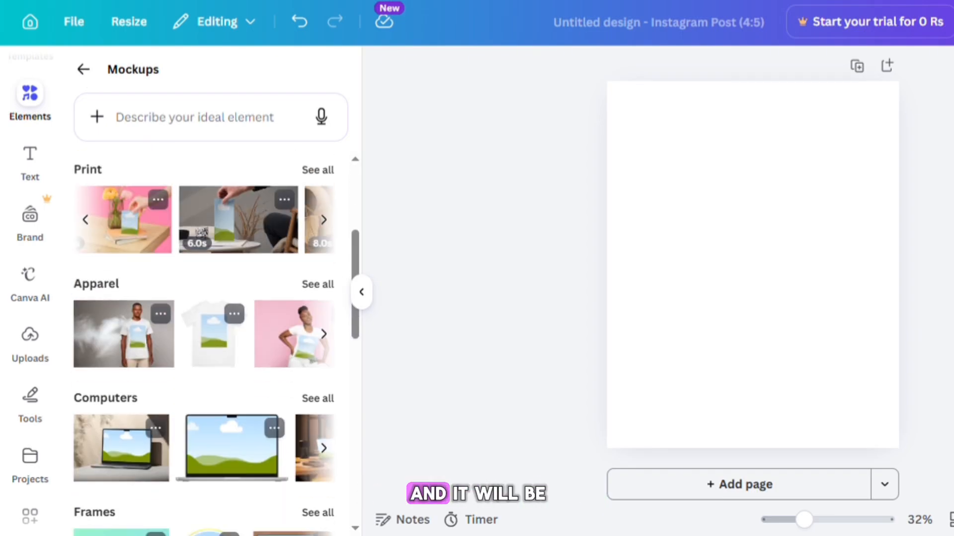
click(323, 334)
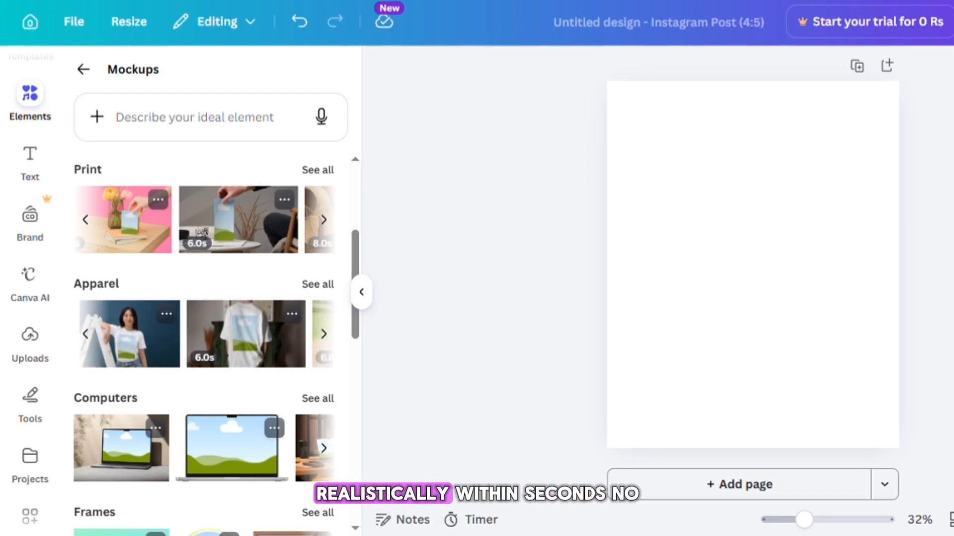
- Scroll through the Computers, Frames, Home & Living and Packaging mockups, then return to the categories
scroll(324, 334, down, 2)
click(324, 334)
scroll(323, 333, down, 2)
click(323, 333)
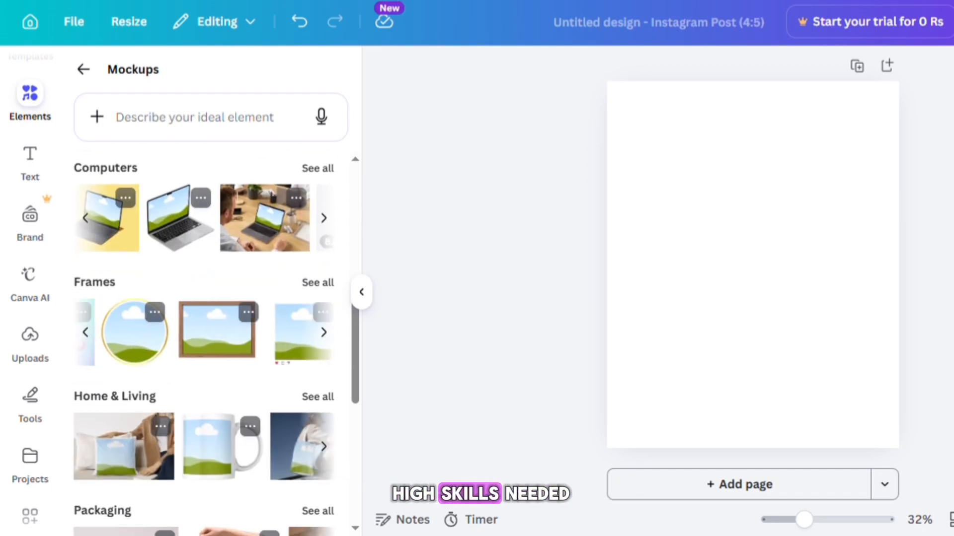
scroll(324, 334, down, 8)
scroll(323, 334, up, 5)
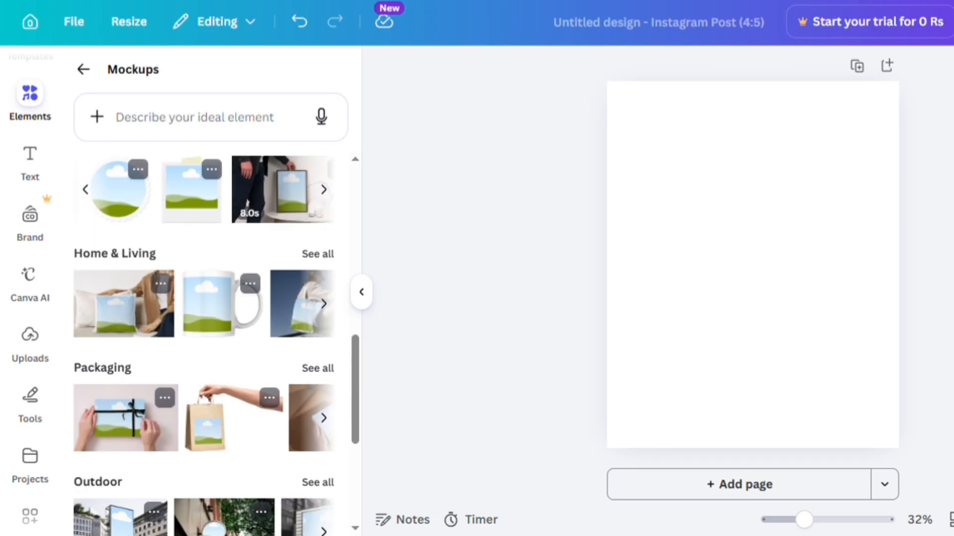
scroll(323, 334, up, 8)
click(83, 69)
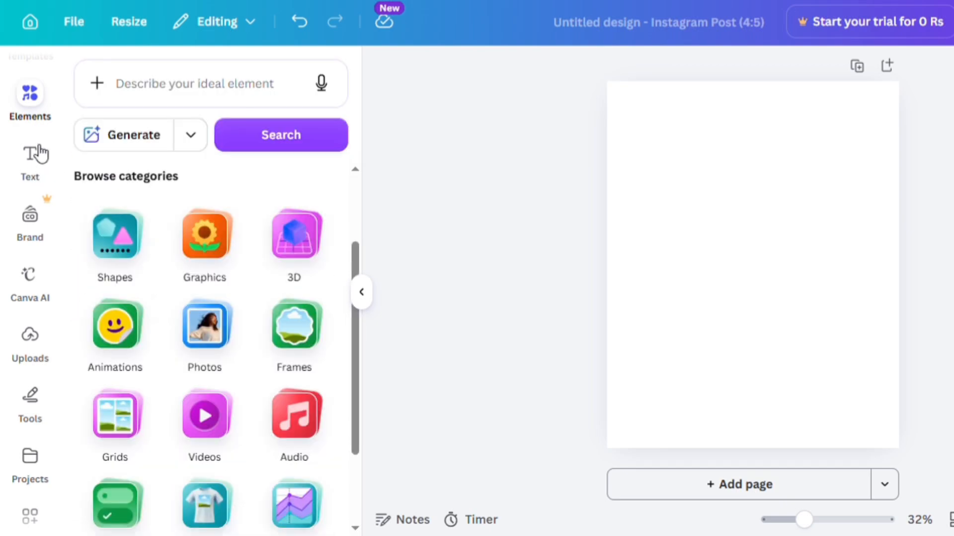
- Add a heading from the Text panel and set its text to "HEY I AM CANVA CRAFTEDX"
click(38, 159)
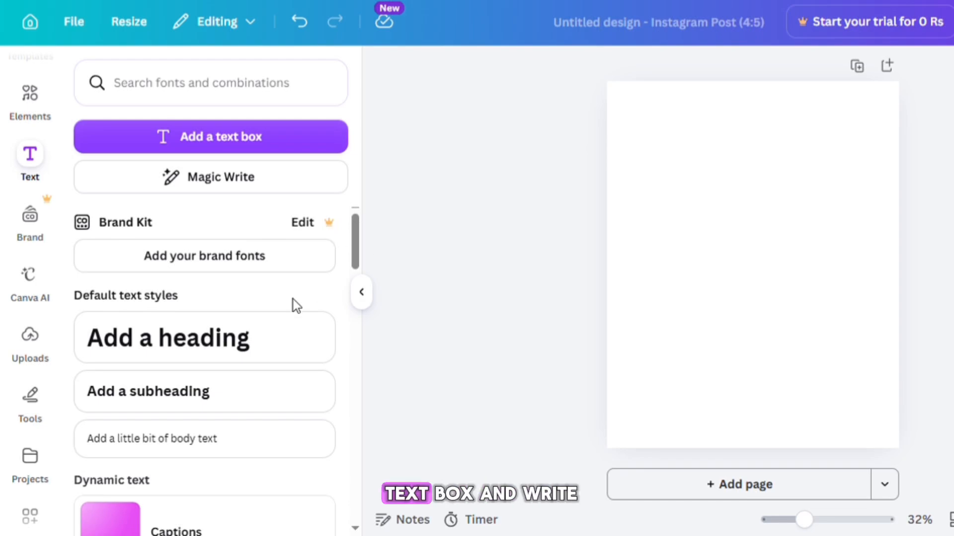
click(155, 343)
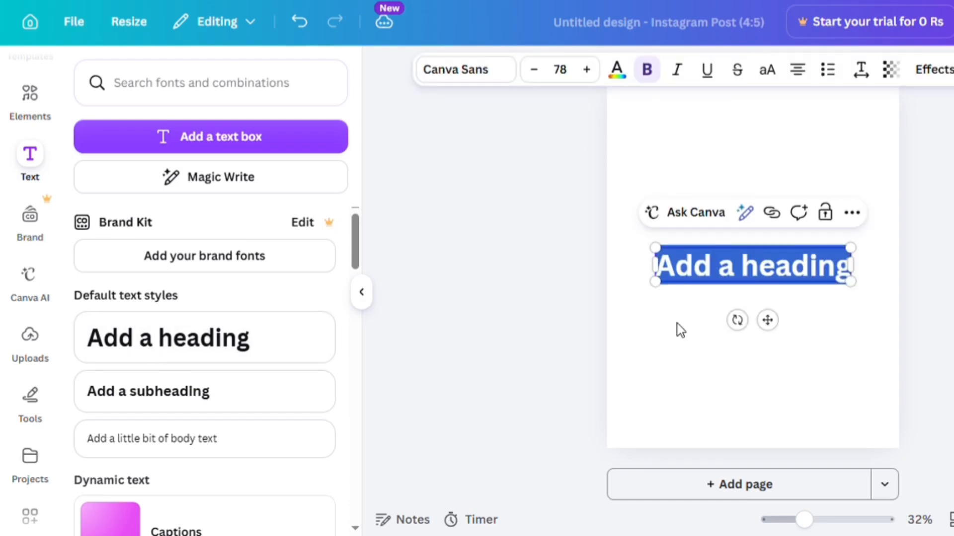
text(HEY I AM CANVA CRAEFTED)
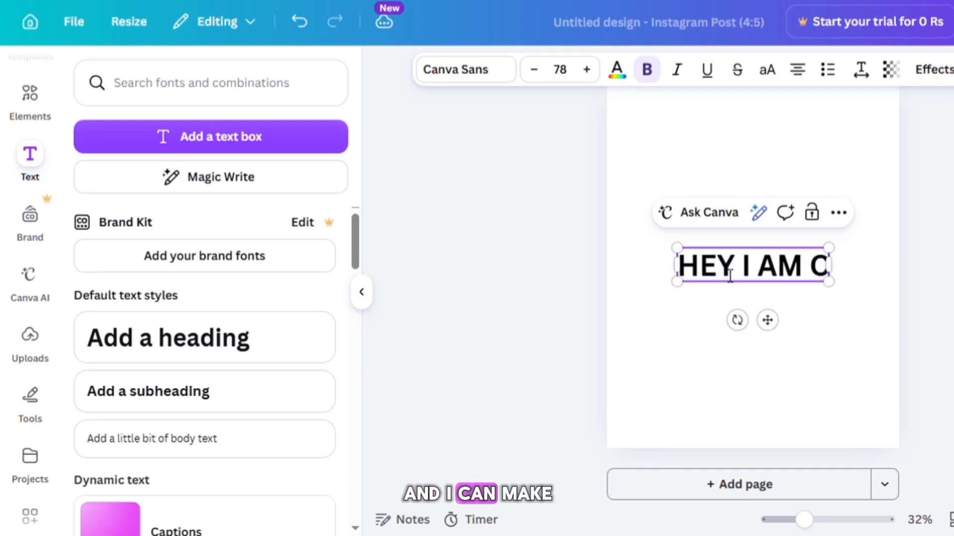
key(BackSpace)
key(BackSpace)
key(BackSpace)
key(BackSpace)
key(BackSpace)
text(FTEDX)
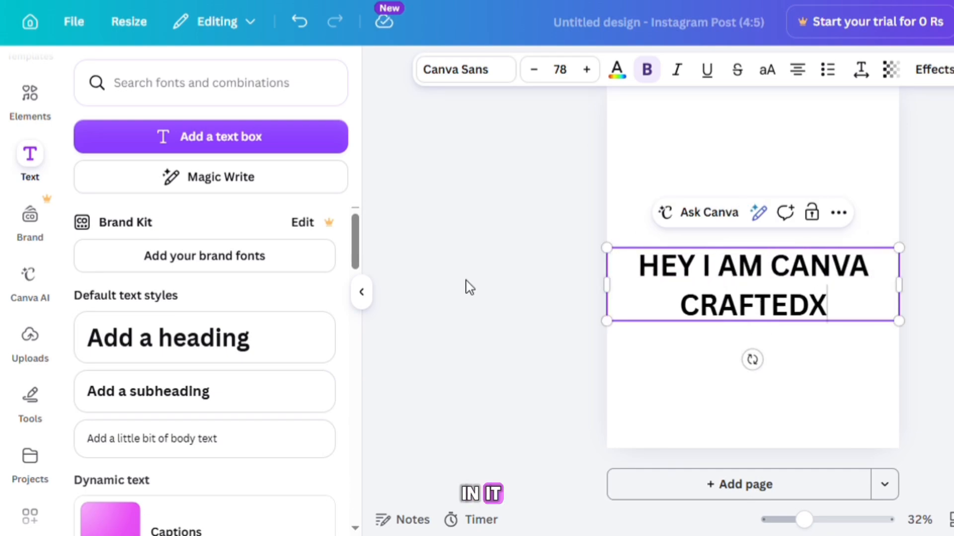
- Open the Captions option under Dynamic text and scroll through the caption styles
drag(359, 238, 359, 277)
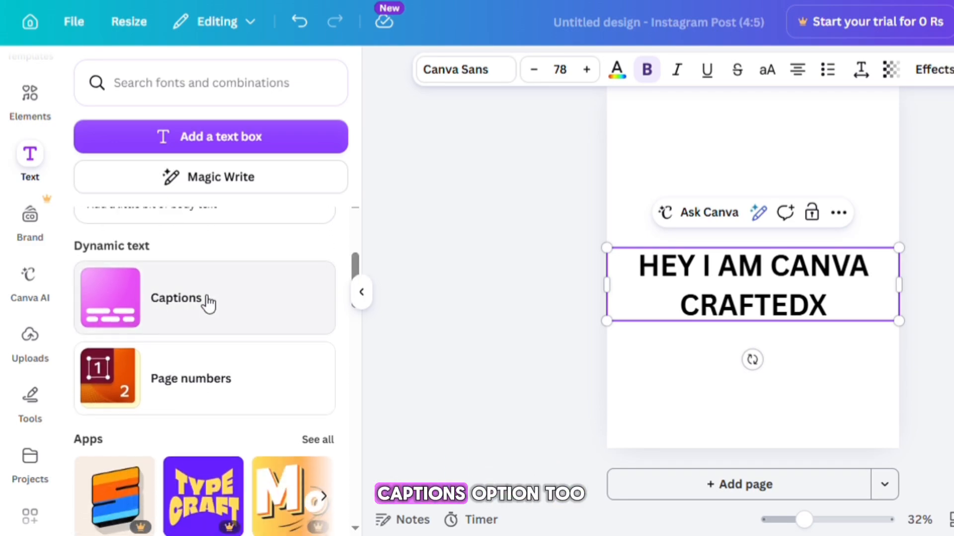
click(202, 313)
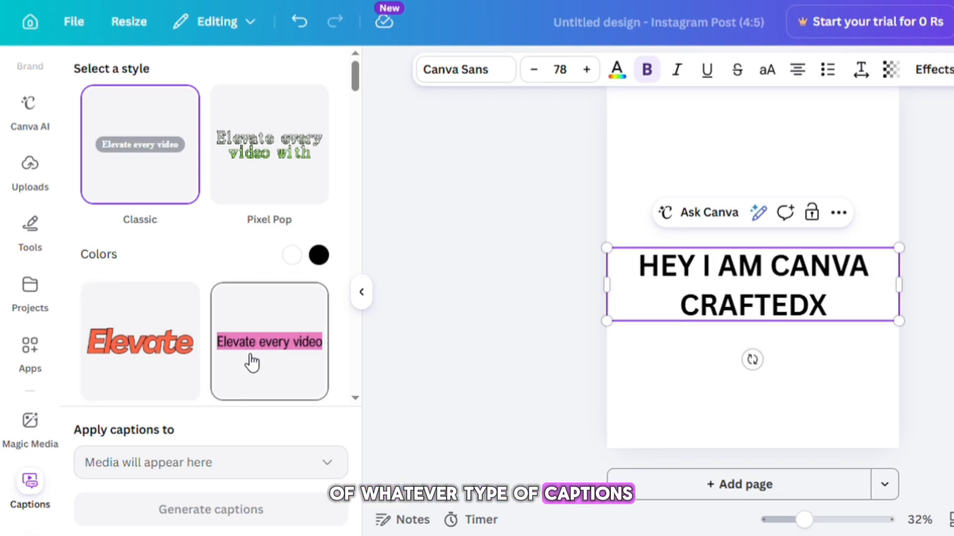
drag(356, 75, 350, 130)
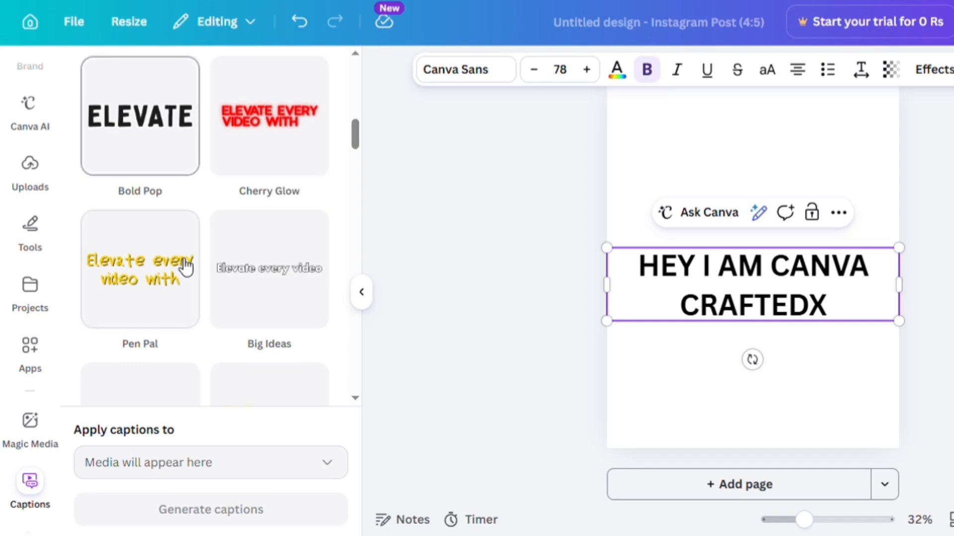
drag(357, 148, 359, 80)
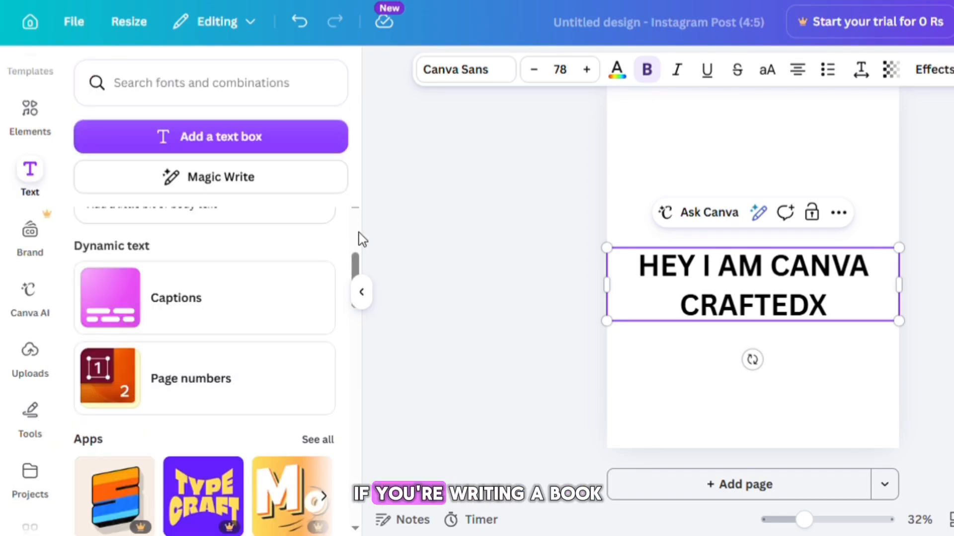
- Scroll to the font combinations and place the "Happy birthday!" combination above the heading
drag(355, 262, 358, 298)
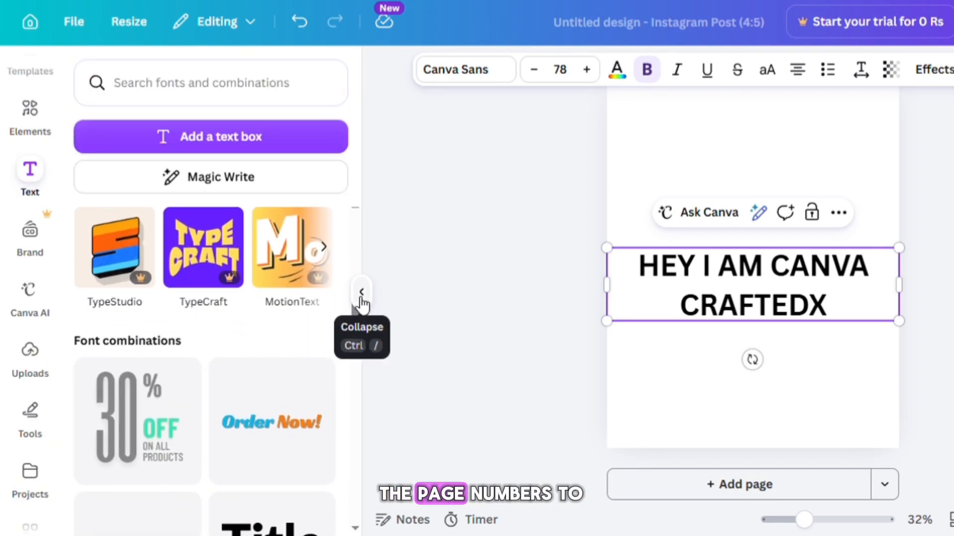
drag(358, 332, 355, 386)
drag(272, 412, 780, 207)
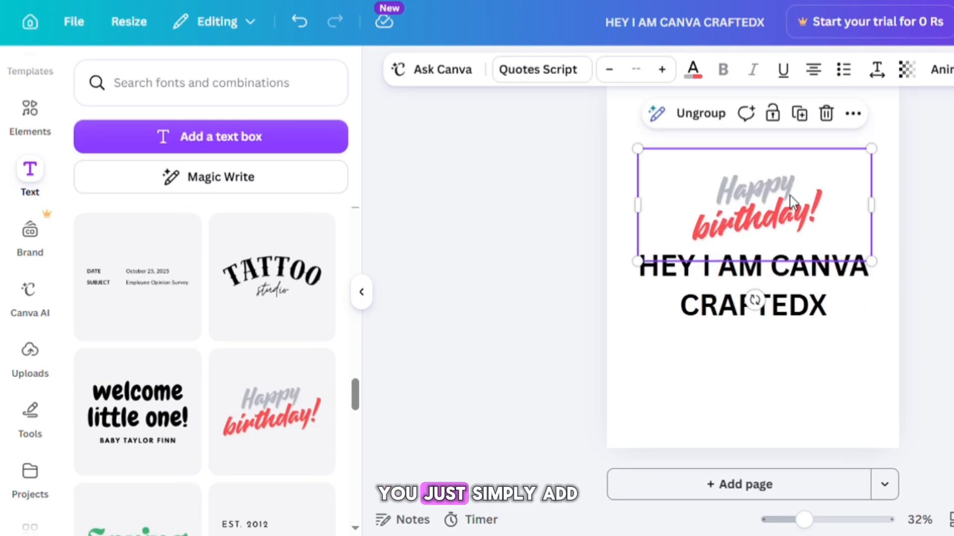
- Replace the word "Happy" in the birthday combination with "HI"
click(768, 192)
double_click(769, 193)
text(HI)
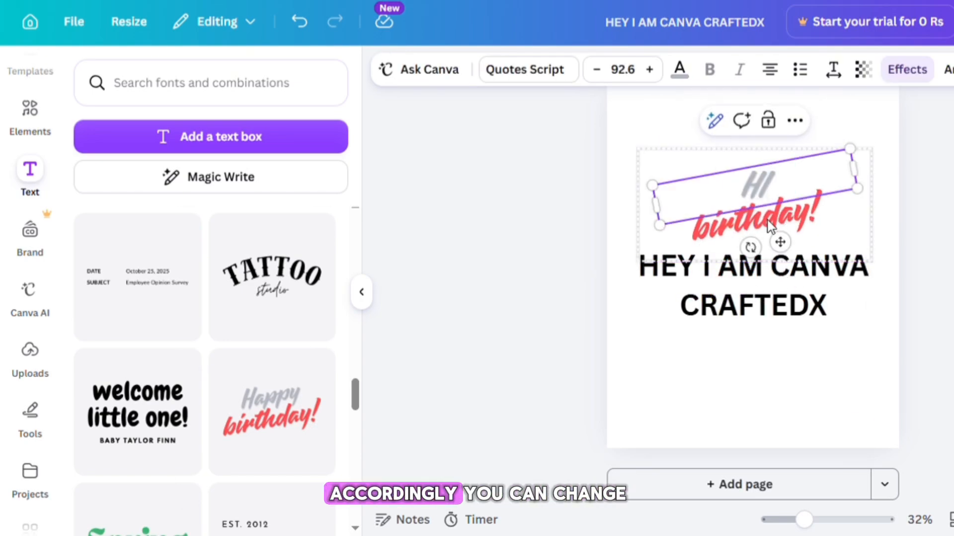
- Replace the word "birthday" in the combination with "HOW ARE YOU"
click(757, 228)
double_click(757, 228)
text(HO)
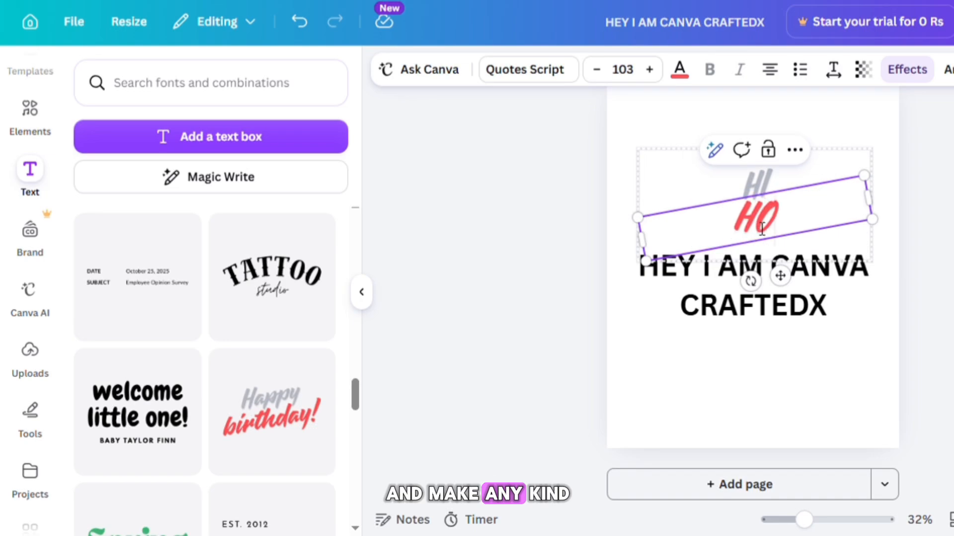
text(W ARE YOU)
key(Escape)
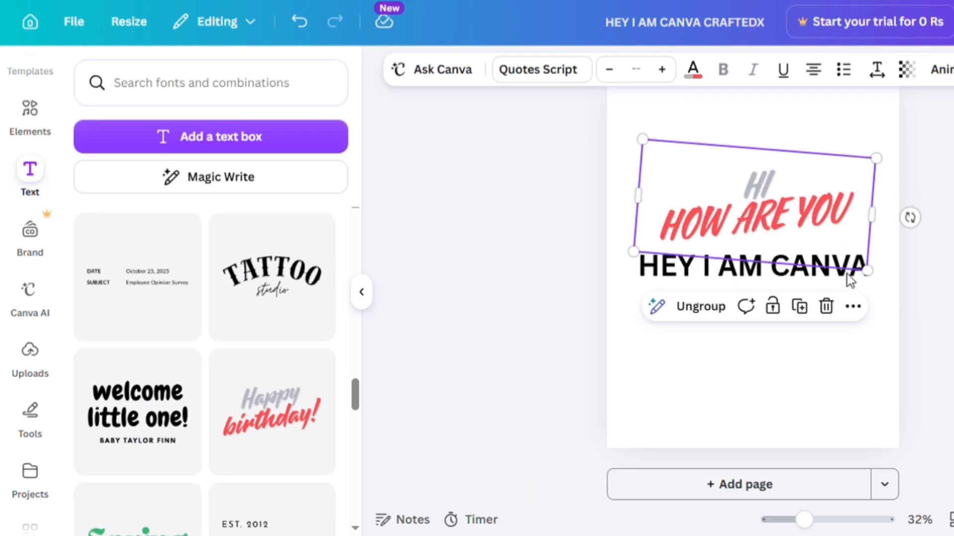
- Delete the HI / HOW ARE YOU combination and collapse the Text panel
click(826, 307)
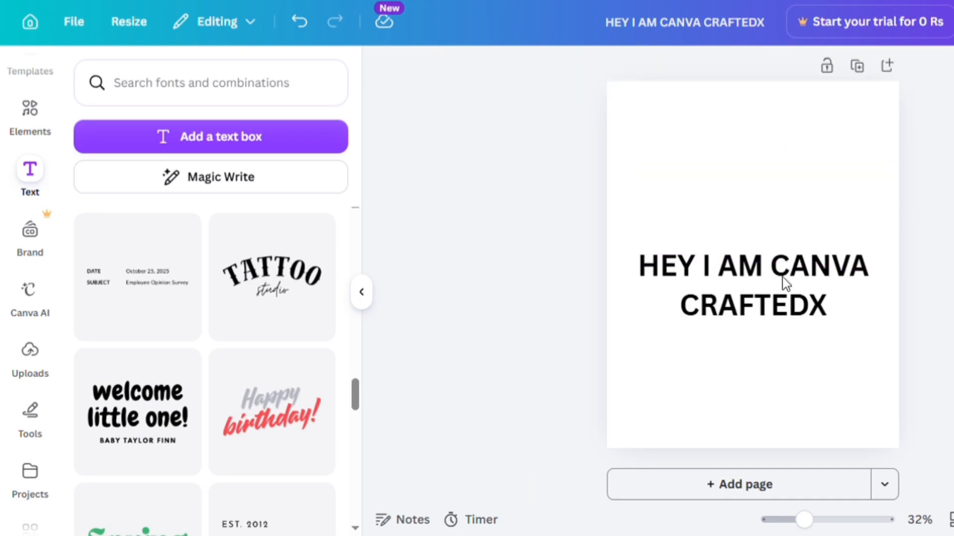
scroll(204, 373, down, 8)
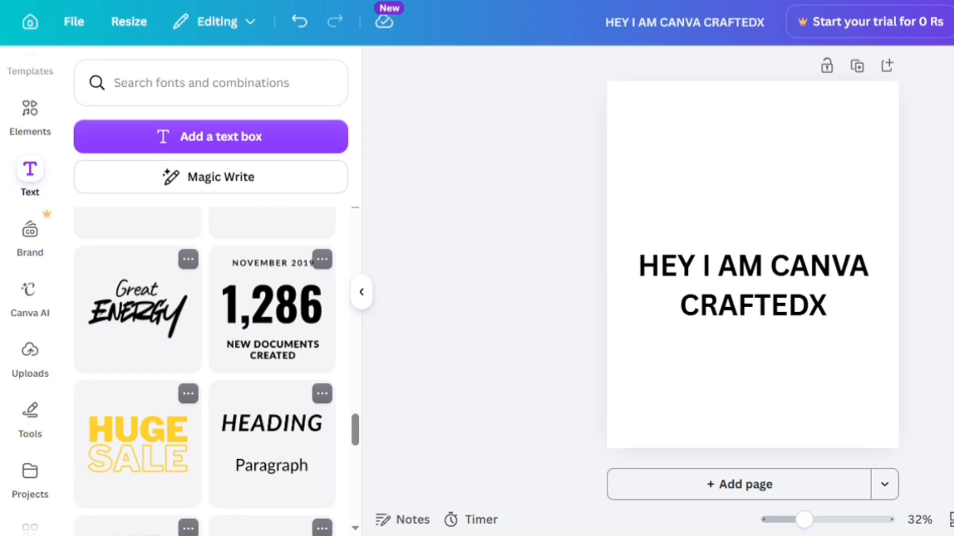
click(361, 292)
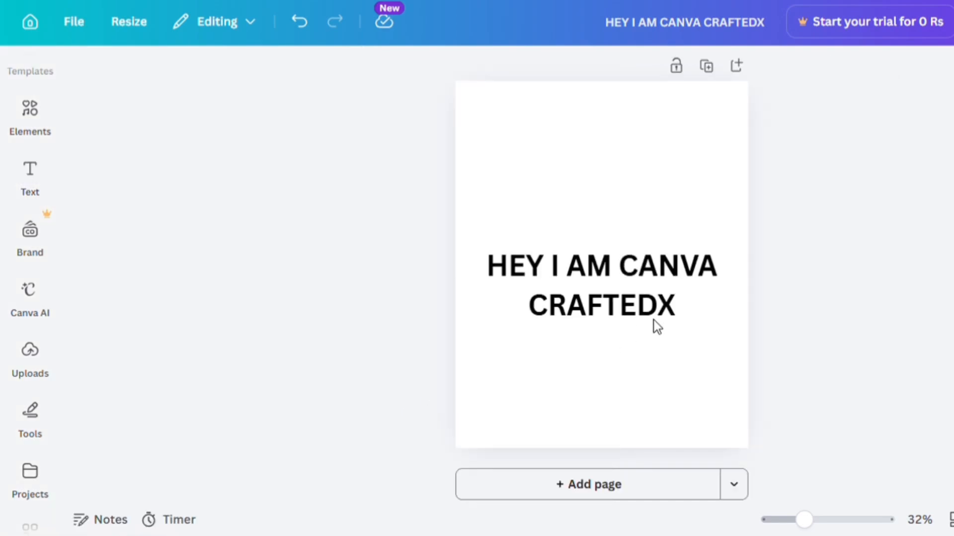
- Open the heading's font list and browse through the fonts and the font category filters
click(632, 274)
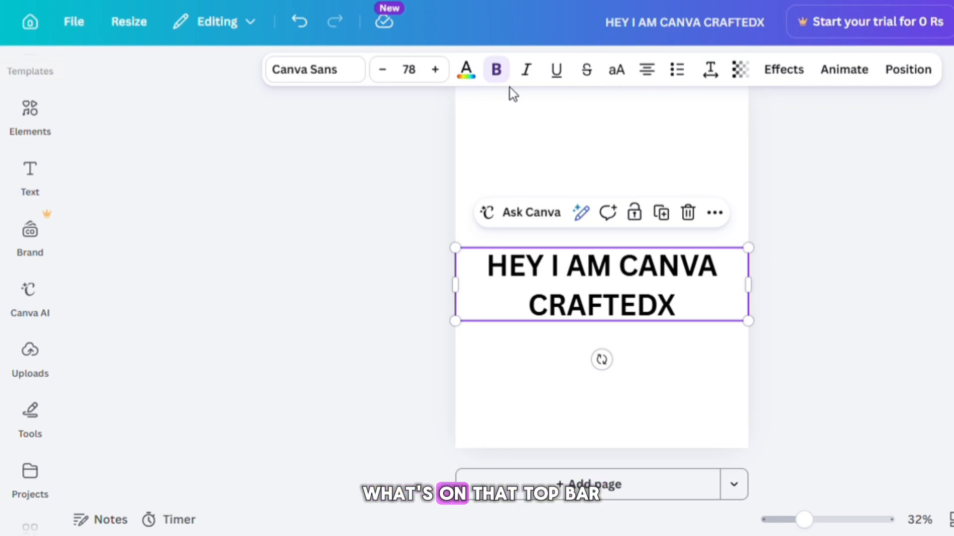
click(328, 74)
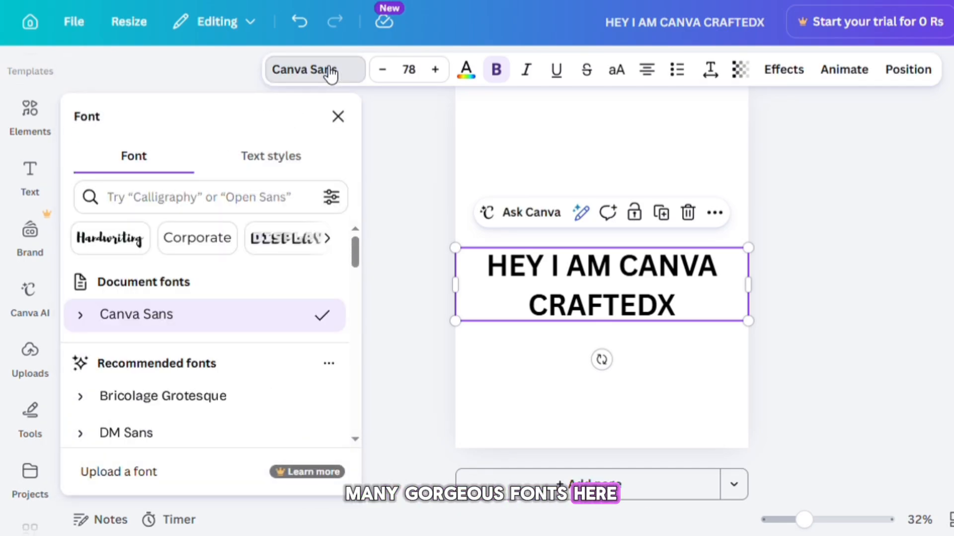
scroll(209, 333, down, 10)
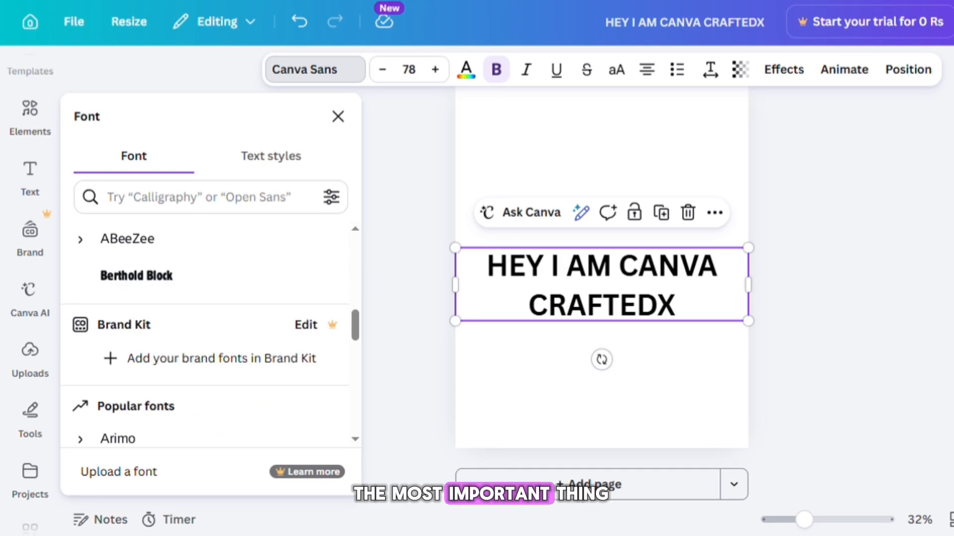
scroll(209, 332, down, 12)
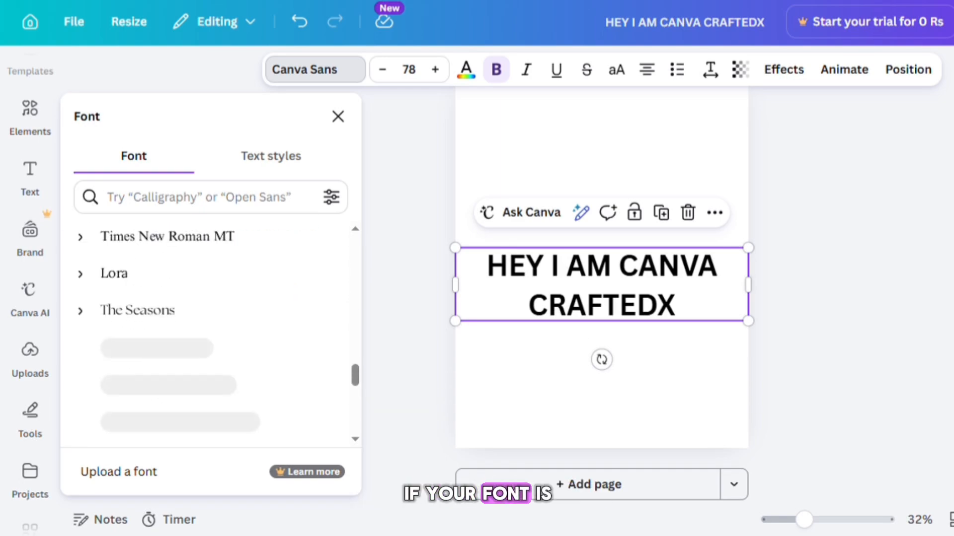
scroll(209, 333, down, 10)
scroll(209, 333, up, 10)
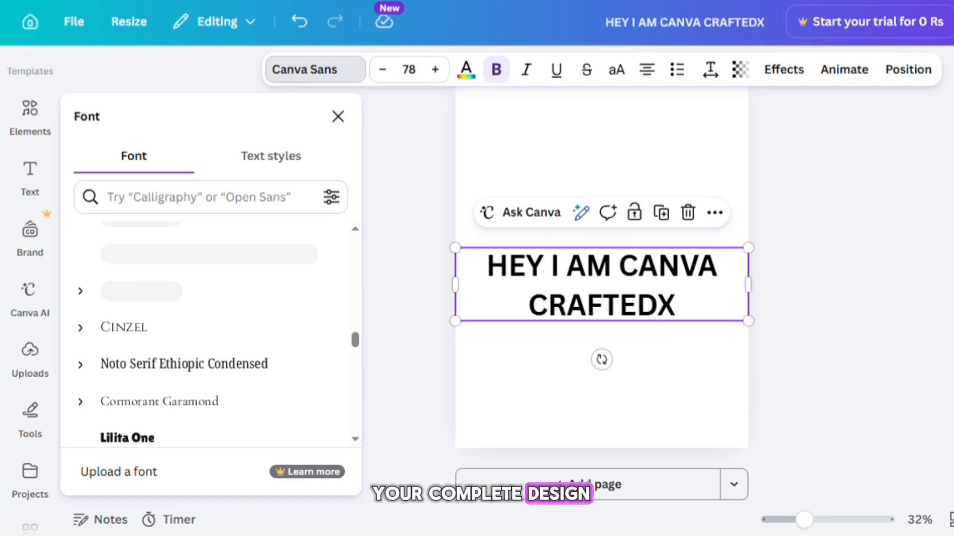
scroll(208, 333, up, 10)
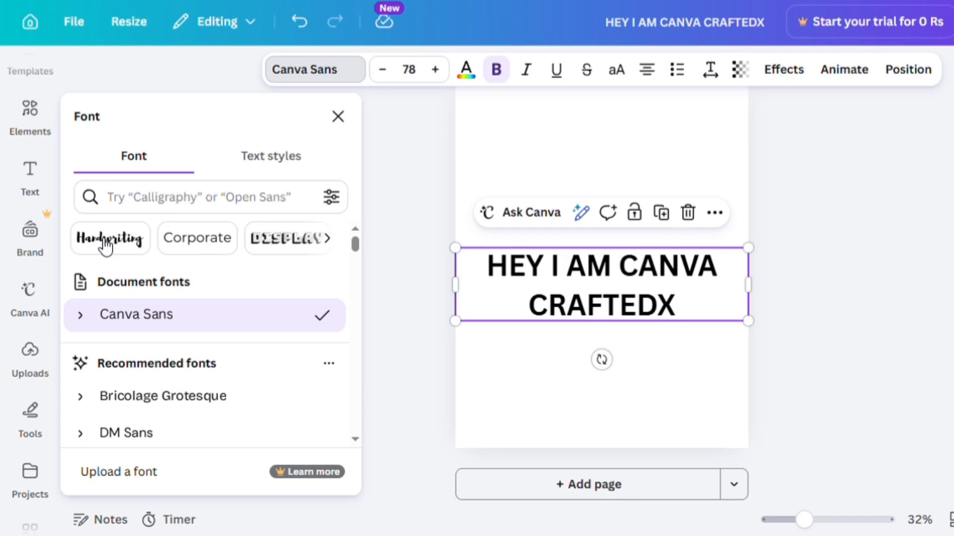
scroll(199, 238, right, 5)
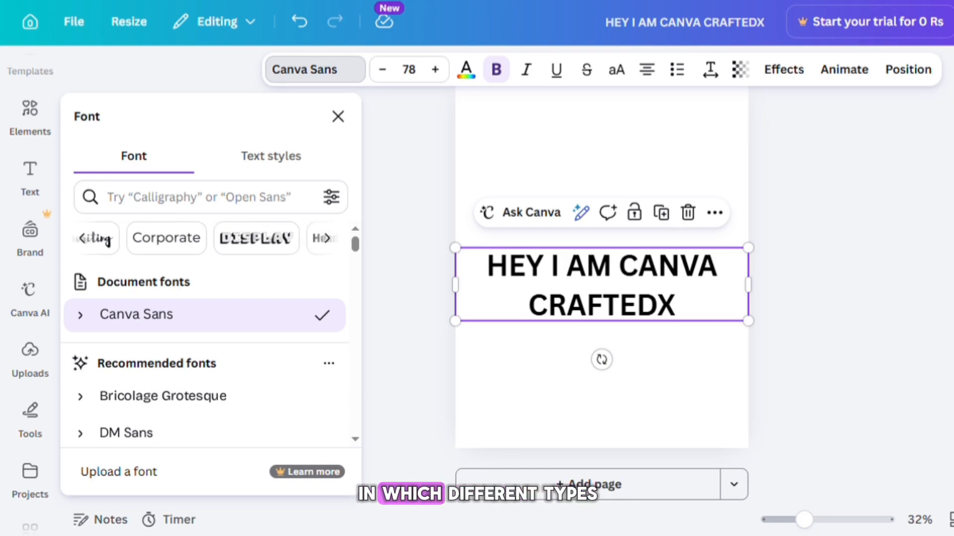
scroll(257, 239, right, 1)
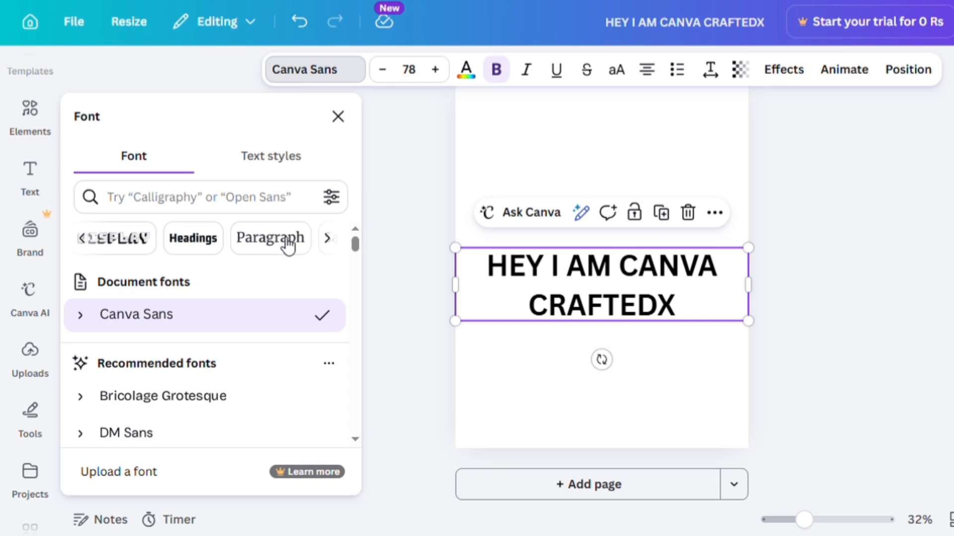
scroll(283, 246, right, 5)
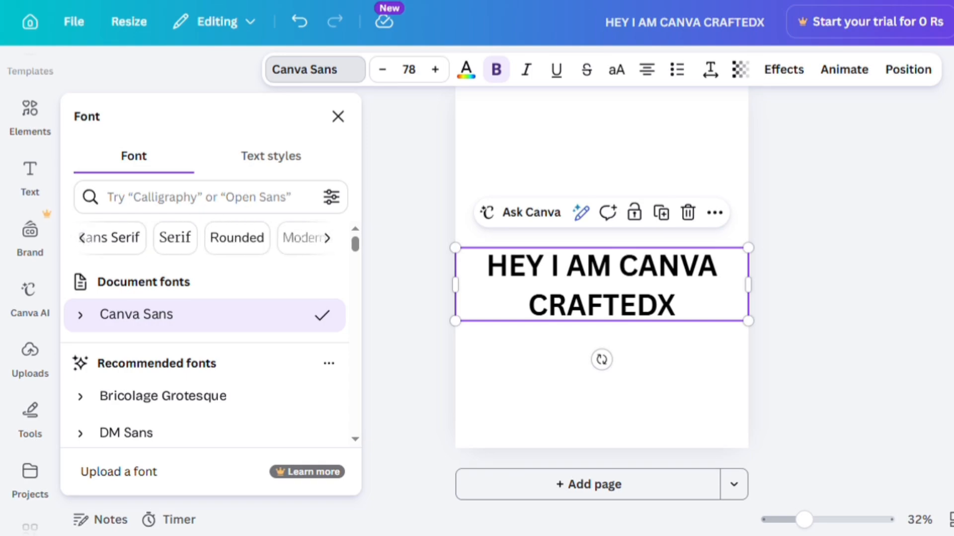
scroll(207, 238, right, 3)
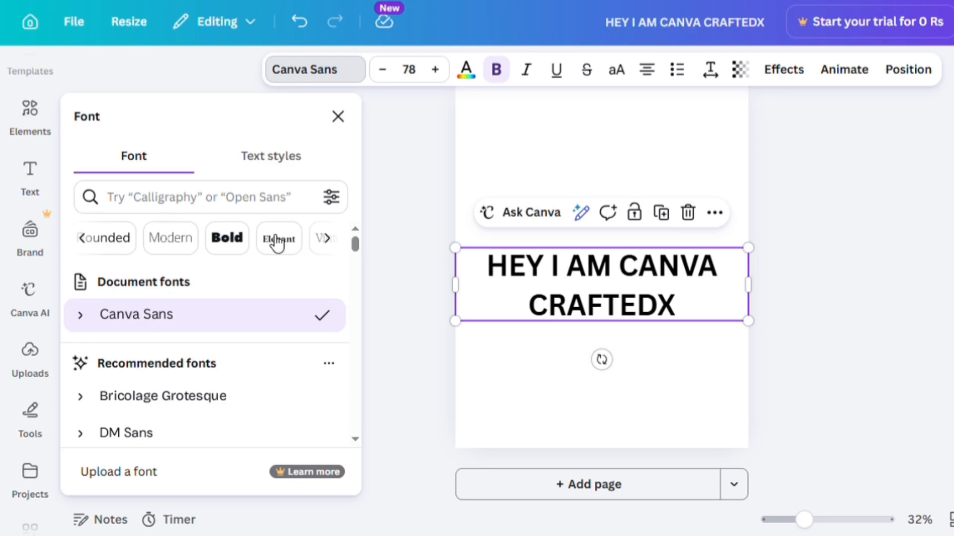
- Filter the fonts by the Bold category, try several bold fonts and apply Berthold Block to the heading
click(227, 239)
click(183, 321)
drag(354, 311, 360, 391)
scroll(209, 357, down, 2)
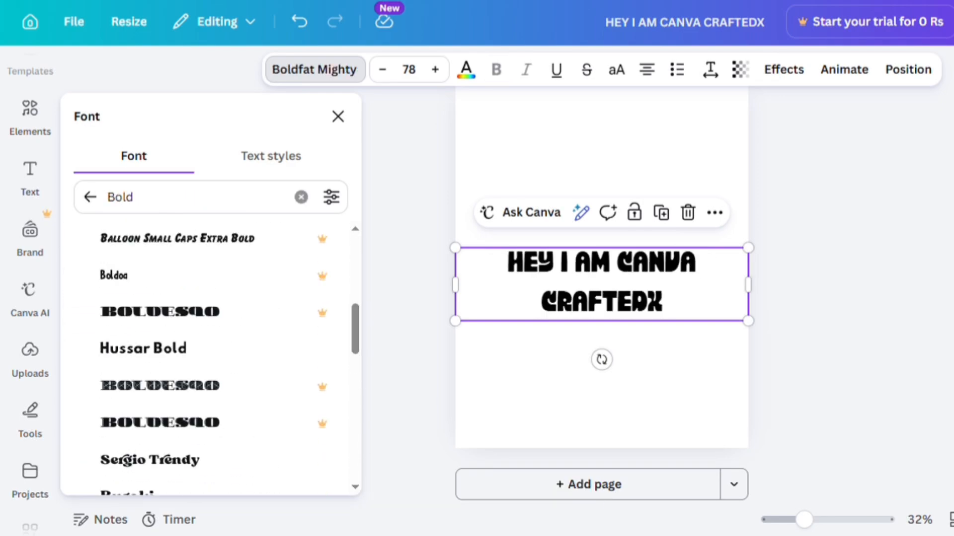
click(184, 349)
click(206, 462)
scroll(205, 447, down, 4)
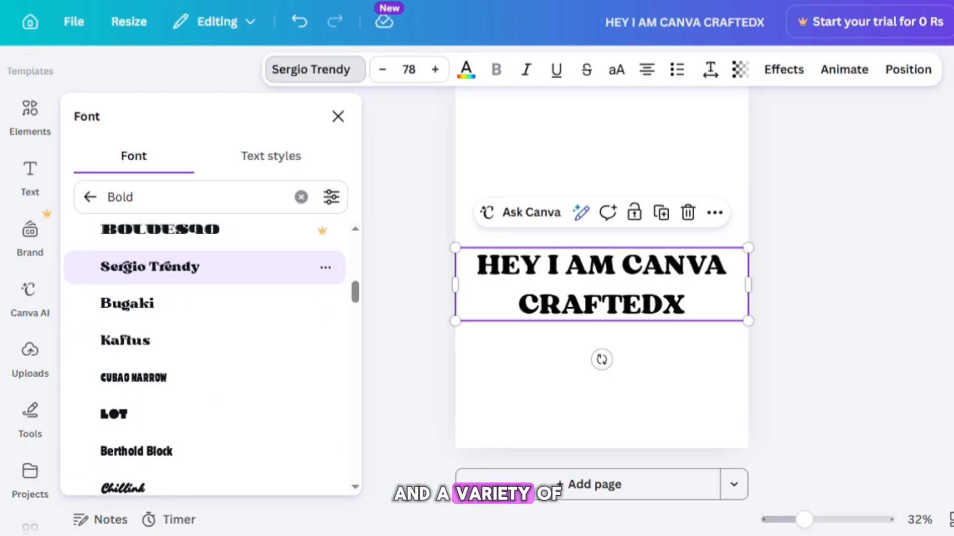
click(199, 378)
scroll(205, 348, down, 3)
click(199, 318)
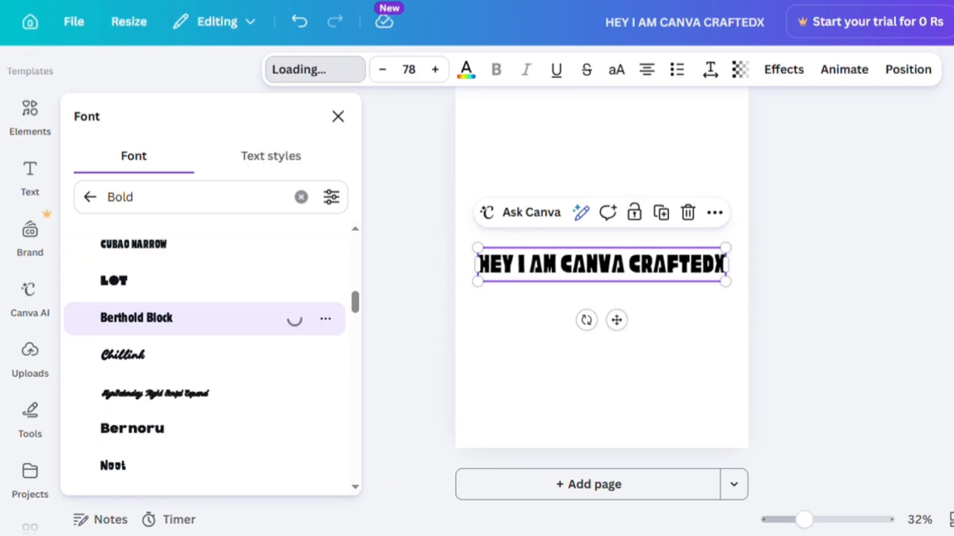
- Set the heading's font size to 14
click(420, 74)
text(14)
key(Return)
- Set the heading's font size to 100 and shrink its text box slightly by a corner handle
click(420, 74)
text(100)
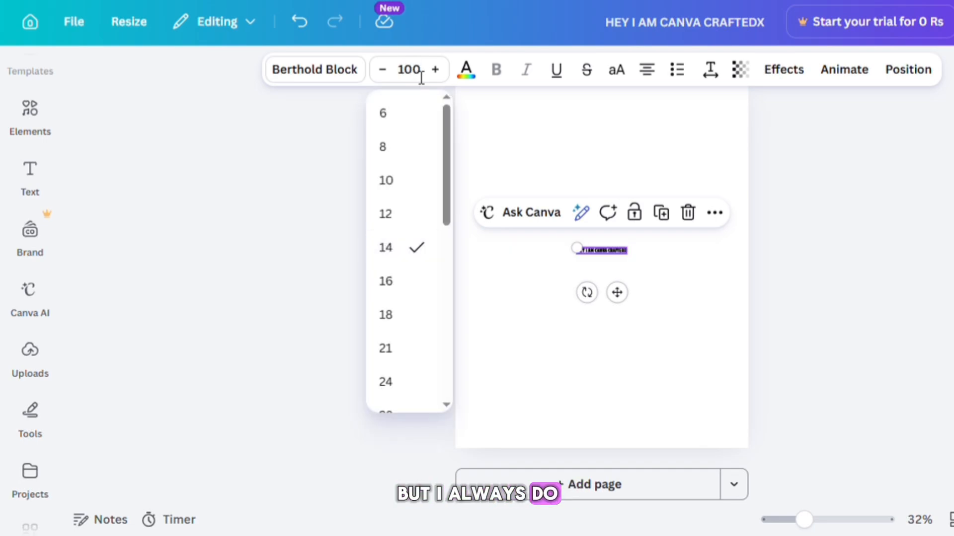
key(Return)
mouse_move(755, 351)
mouse_down()
mouse_move(559, 276)
mouse_move(773, 347)
mouse_move(698, 333)
mouse_move(739, 343)
mouse_up()
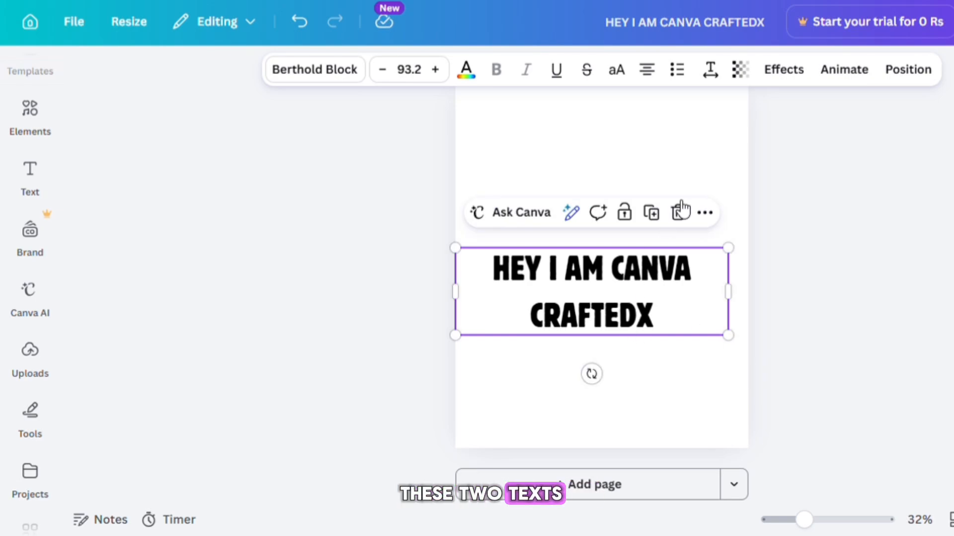
- Set the heading's line spacing to 0.88 and letter spacing to 4, then deselect it
click(718, 76)
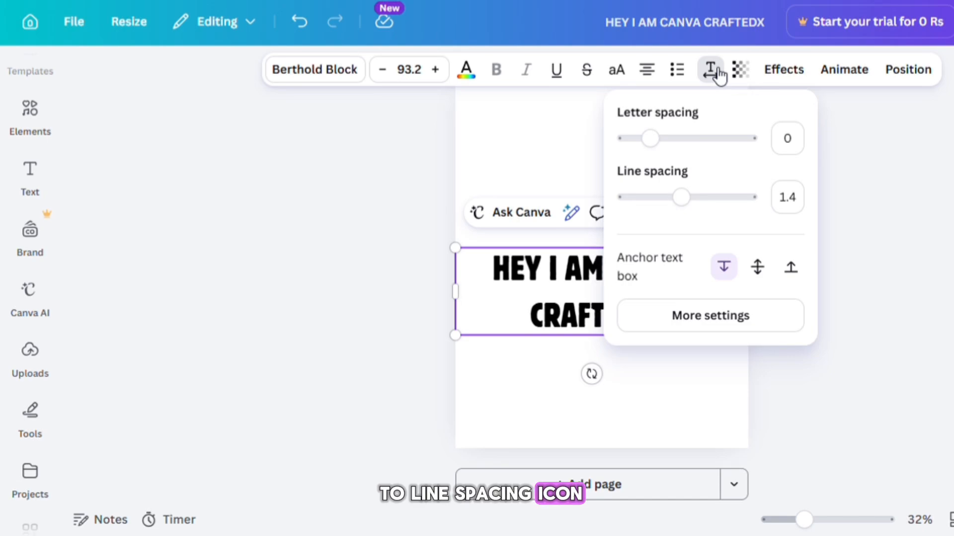
drag(694, 209, 656, 210)
mouse_move(657, 144)
mouse_down()
mouse_move(775, 145)
mouse_move(659, 149)
mouse_move(660, 157)
mouse_up()
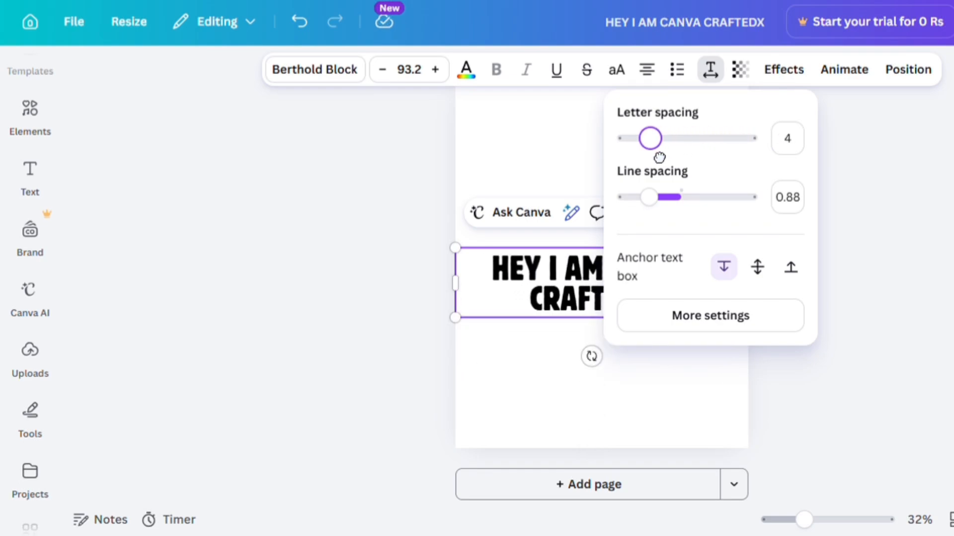
click(322, 267)
click(322, 267)
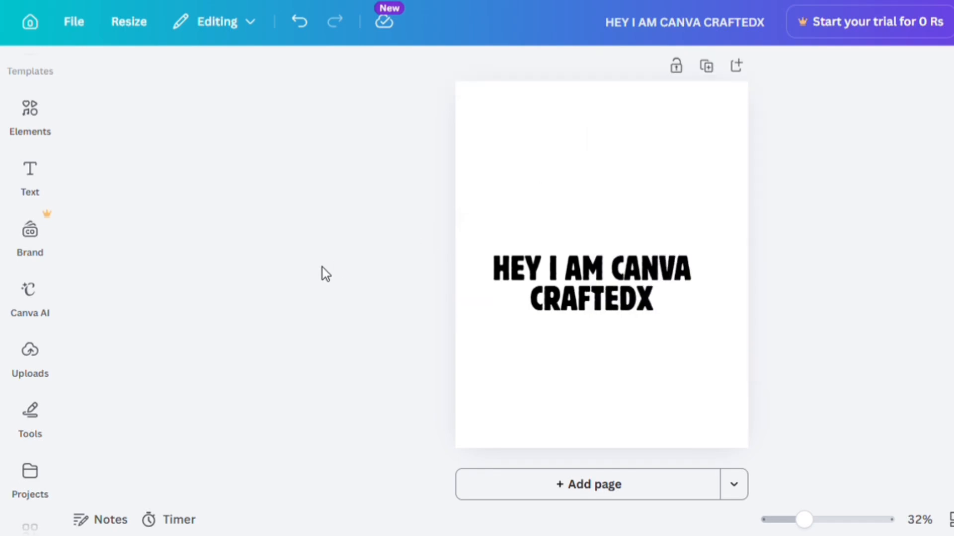
- Select the heading and move it higher on the page
click(665, 287)
drag(624, 296, 614, 268)
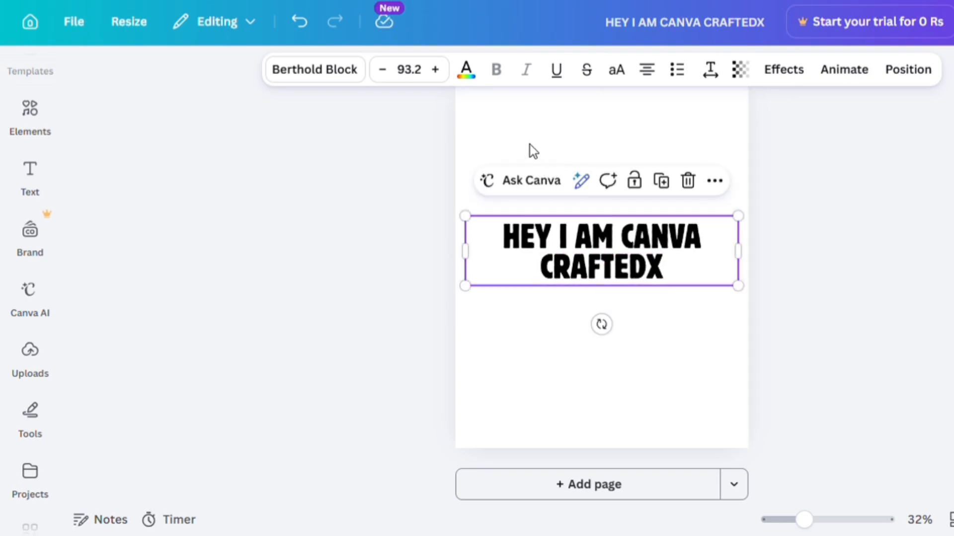
- Open the heading's text colour options and set the colour to yellow
click(467, 72)
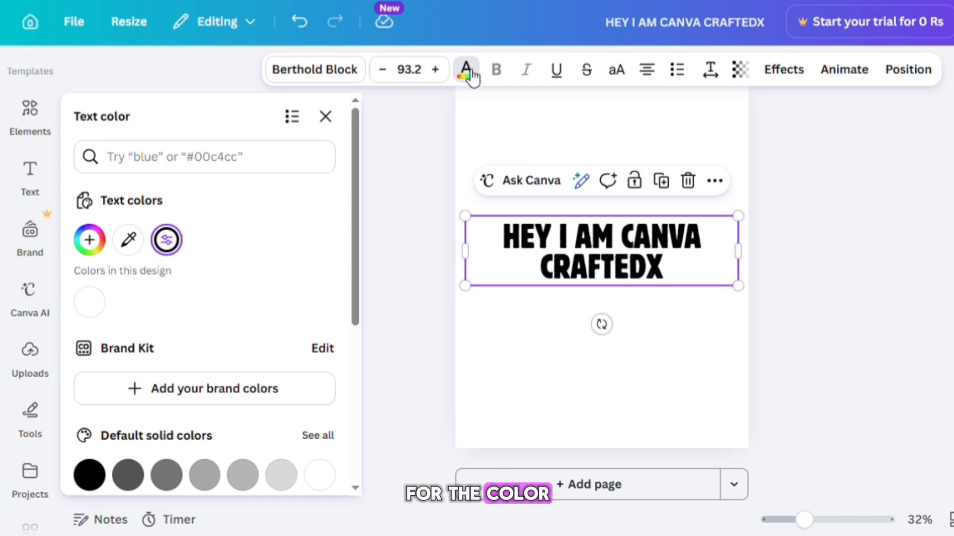
drag(357, 172, 353, 364)
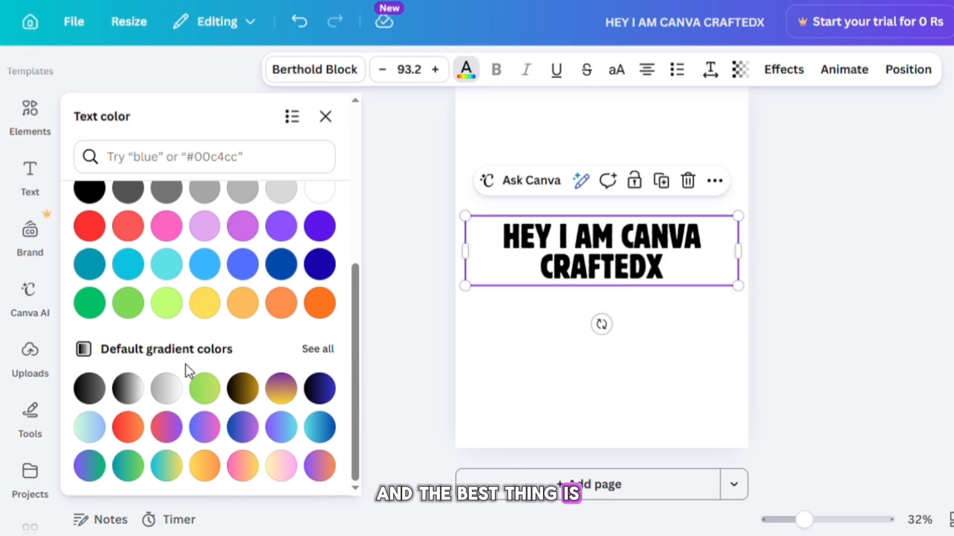
click(210, 304)
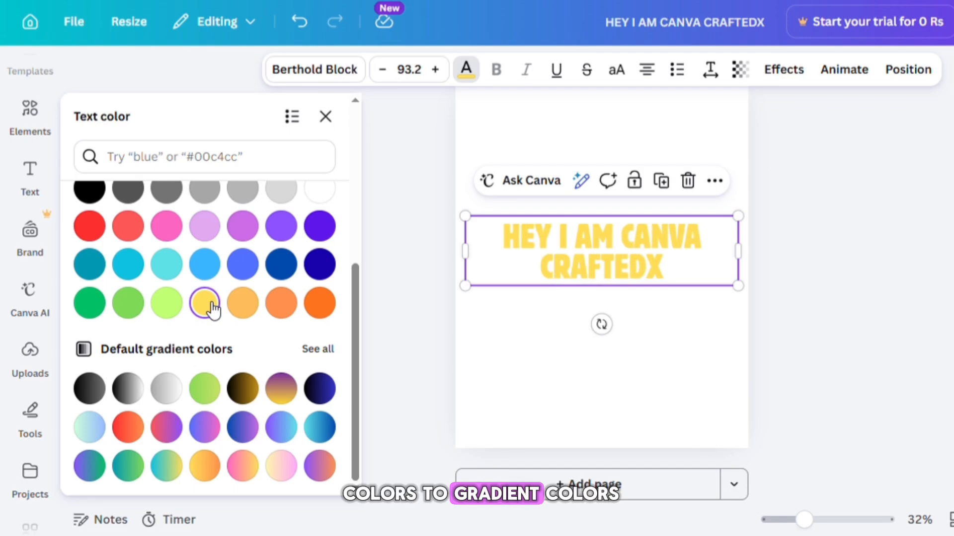
click(248, 309)
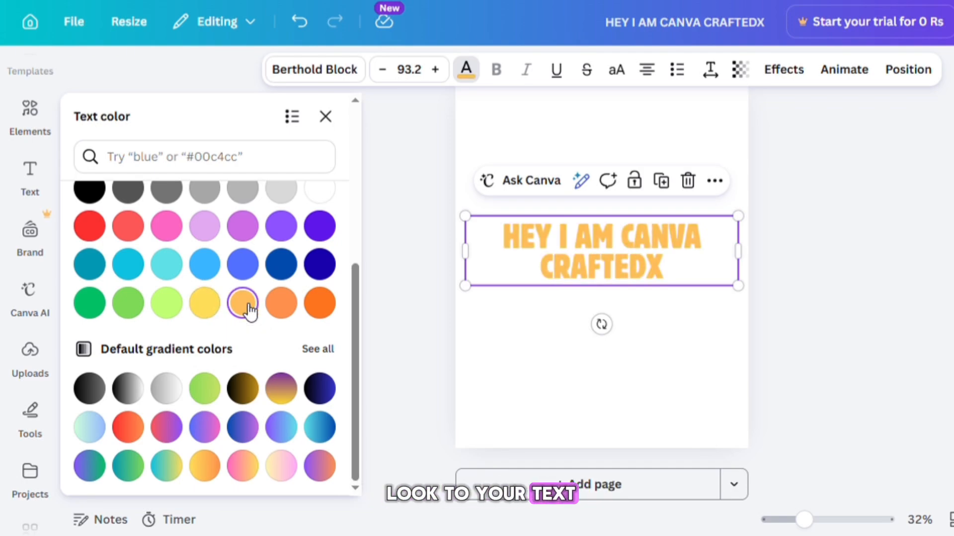
click(211, 306)
- Use the colour picker to sample a blue from the top bar for the heading
drag(358, 368, 376, 197)
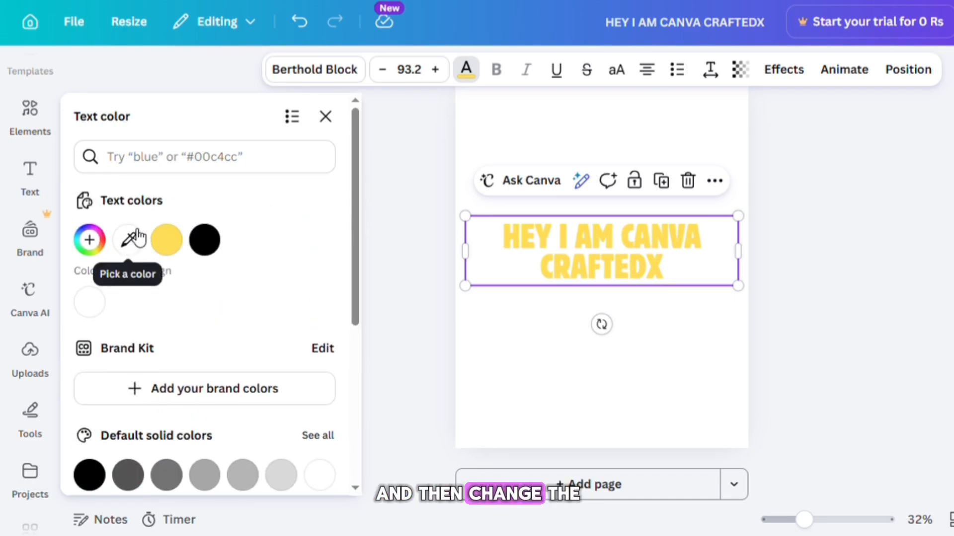
click(128, 240)
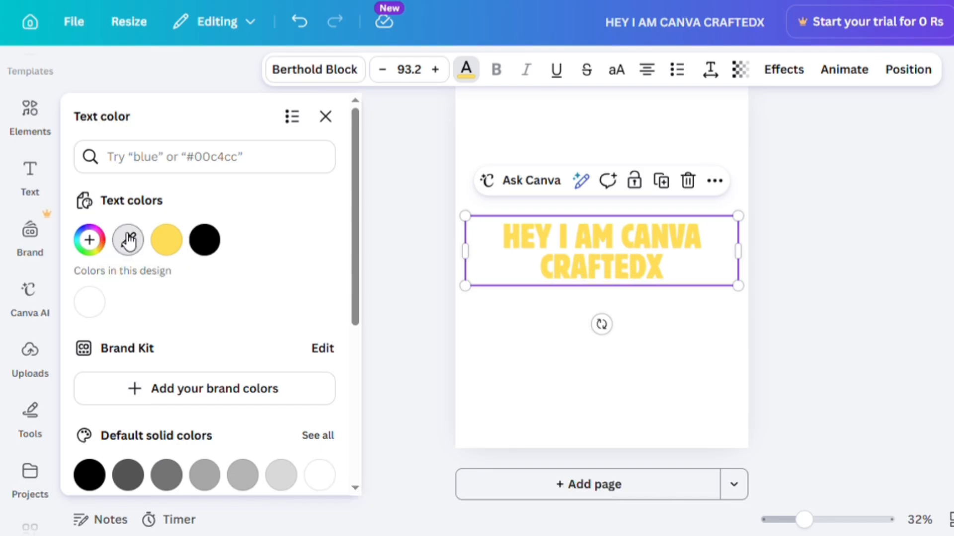
click(511, 23)
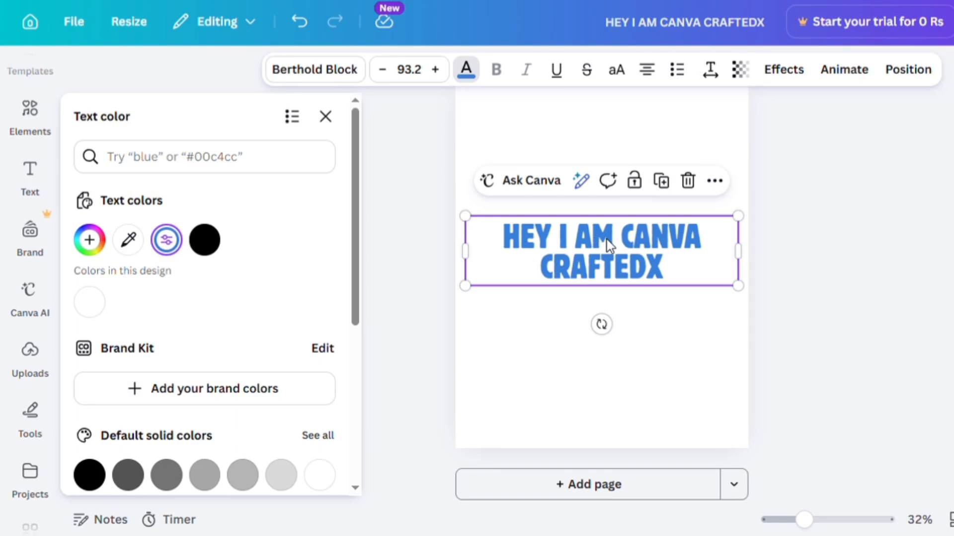
- Try several default gradient colours on the heading, finishing with the pastel yellow-pink gradient
scroll(269, 444, down, 5)
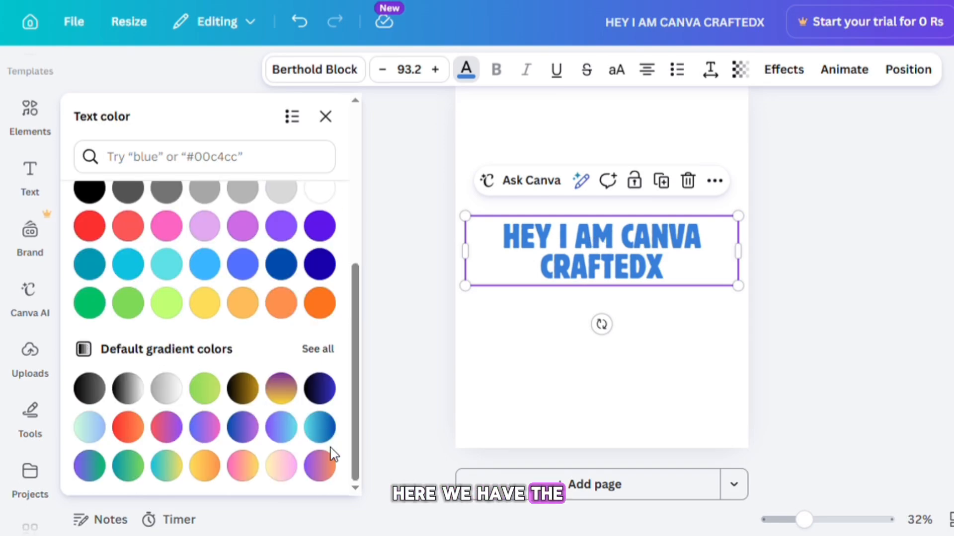
click(323, 429)
click(144, 437)
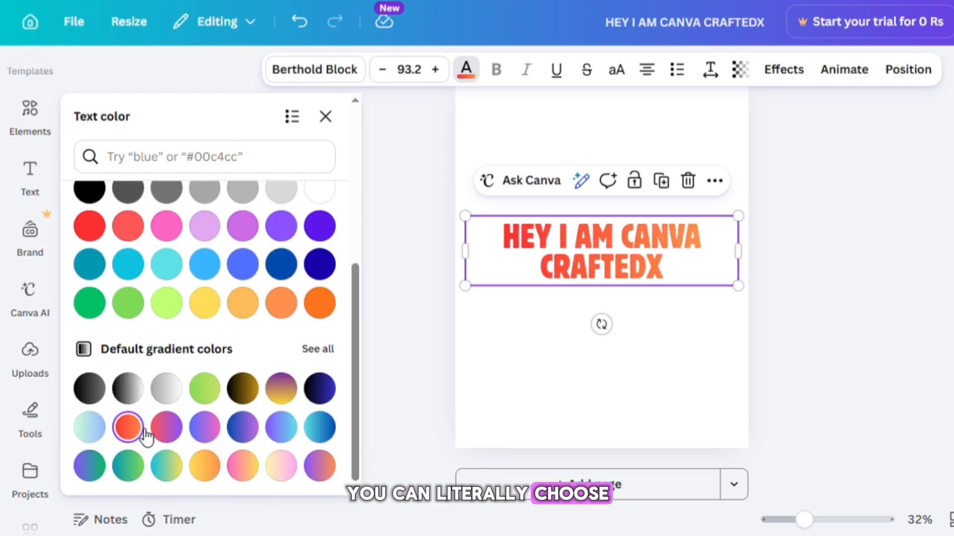
click(323, 391)
click(97, 432)
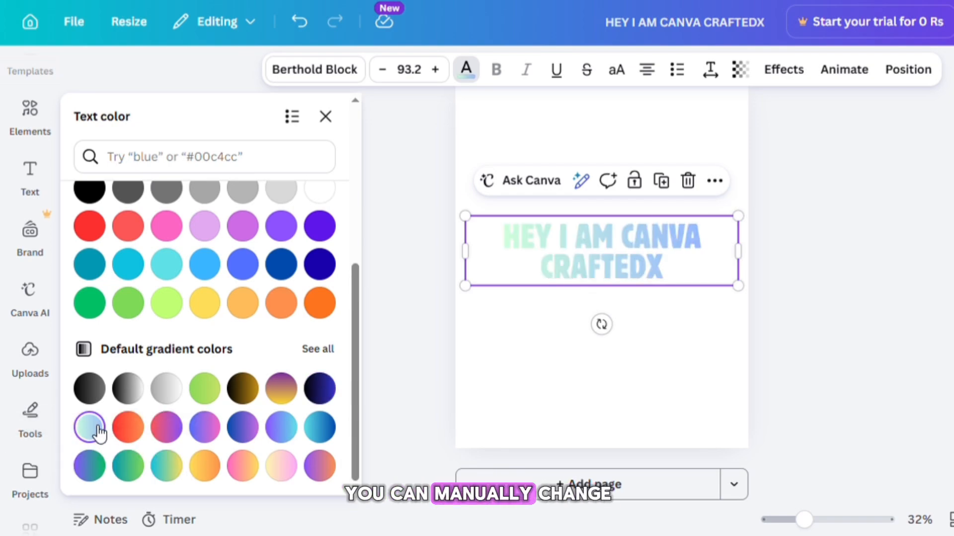
click(206, 470)
click(281, 471)
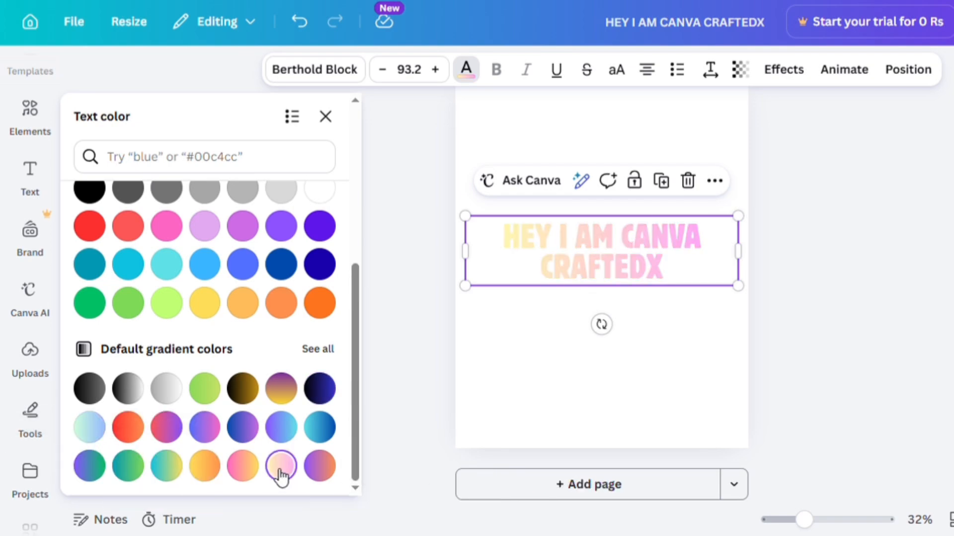
- Set the heading's text colour to a solid cyan and close the colour panel
click(205, 304)
click(142, 269)
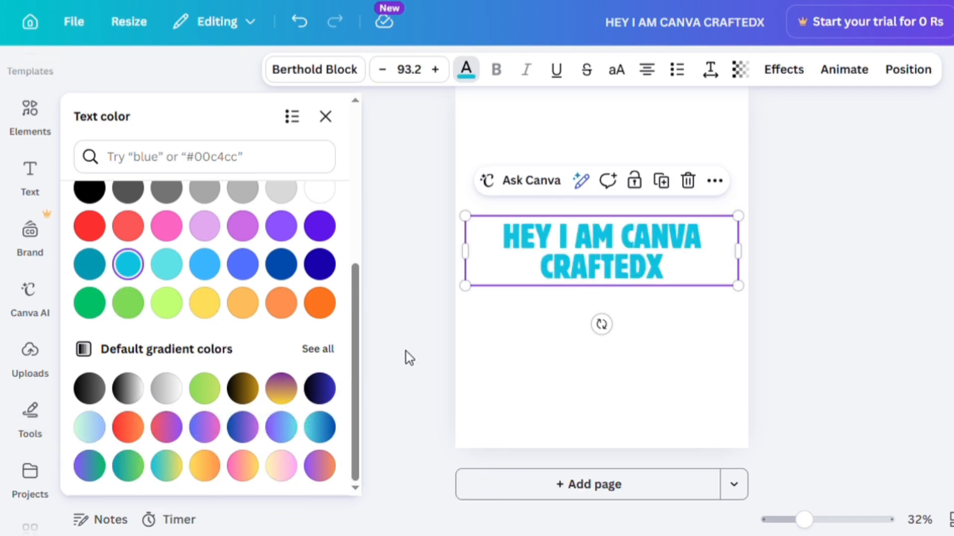
drag(357, 352, 375, 171)
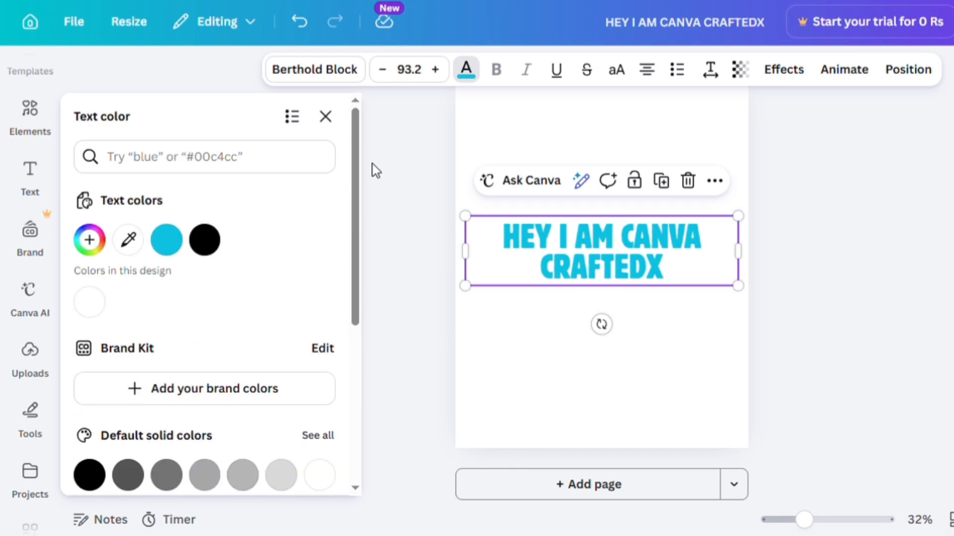
click(326, 118)
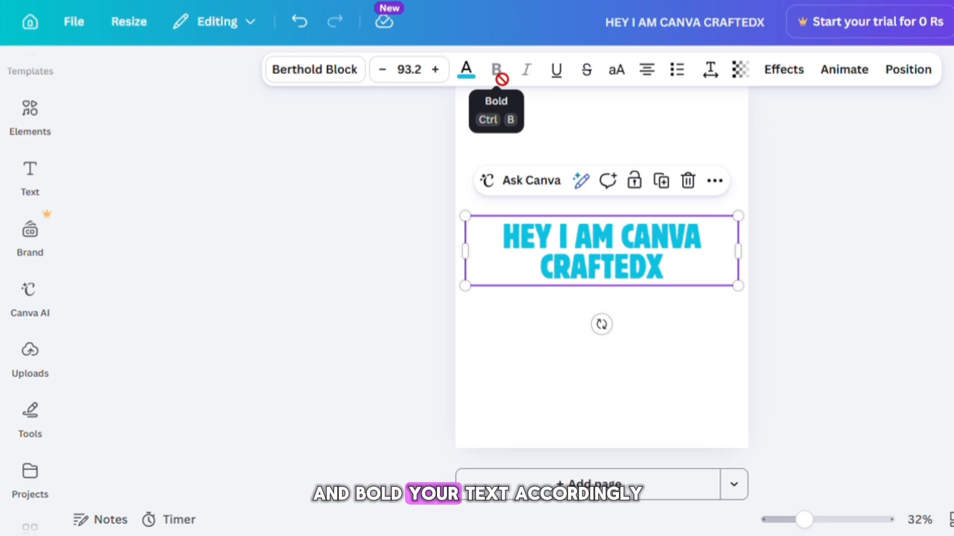
- Change the heading's font to Garet
click(321, 79)
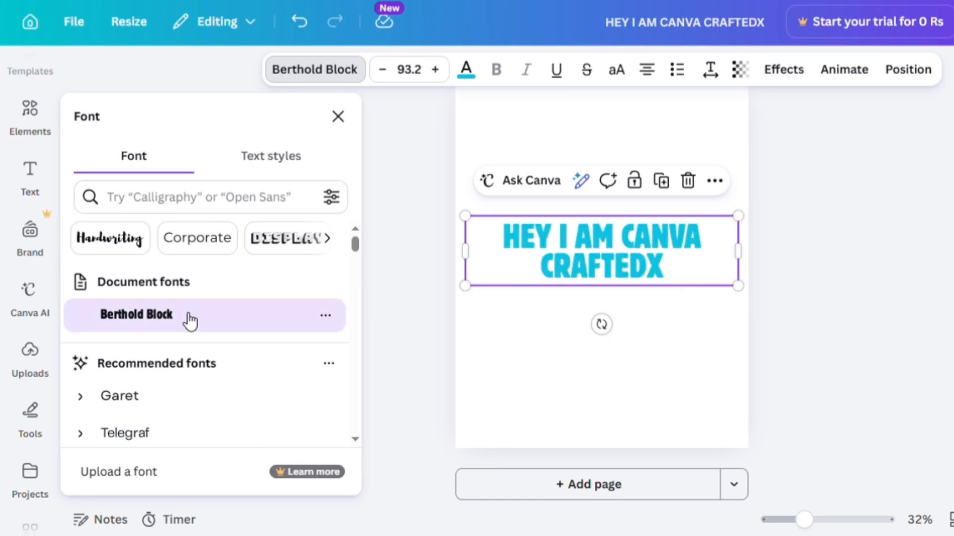
click(174, 411)
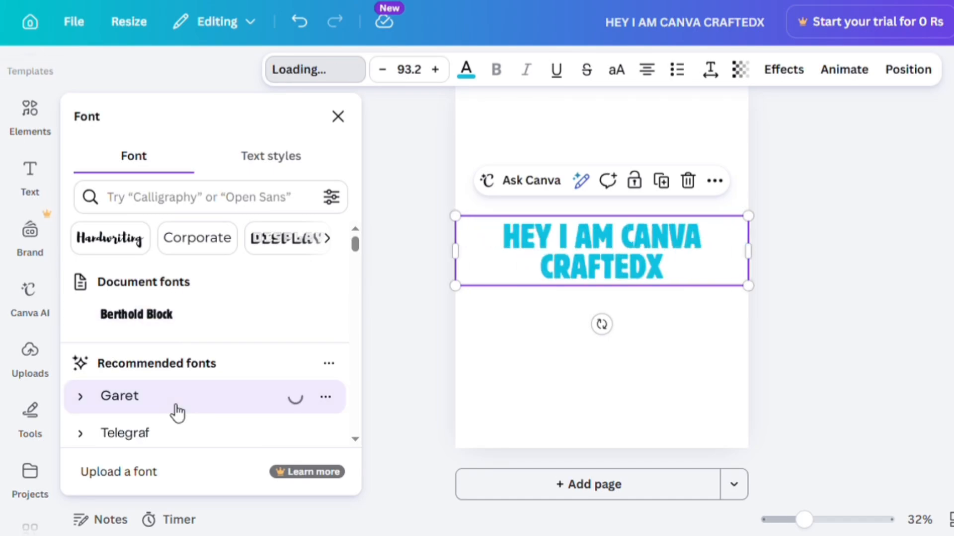
click(338, 117)
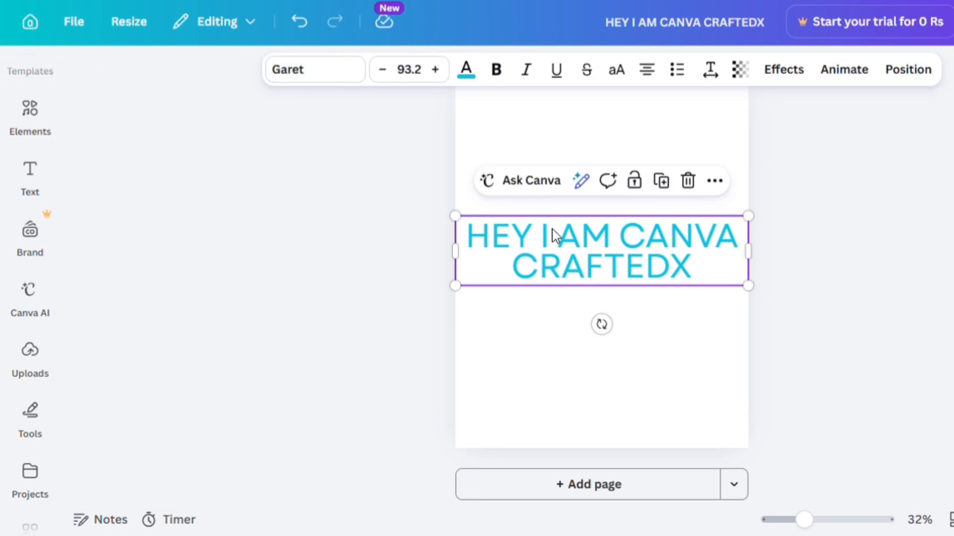
- Make the heading bold and italic, toggling underline on and off
click(502, 76)
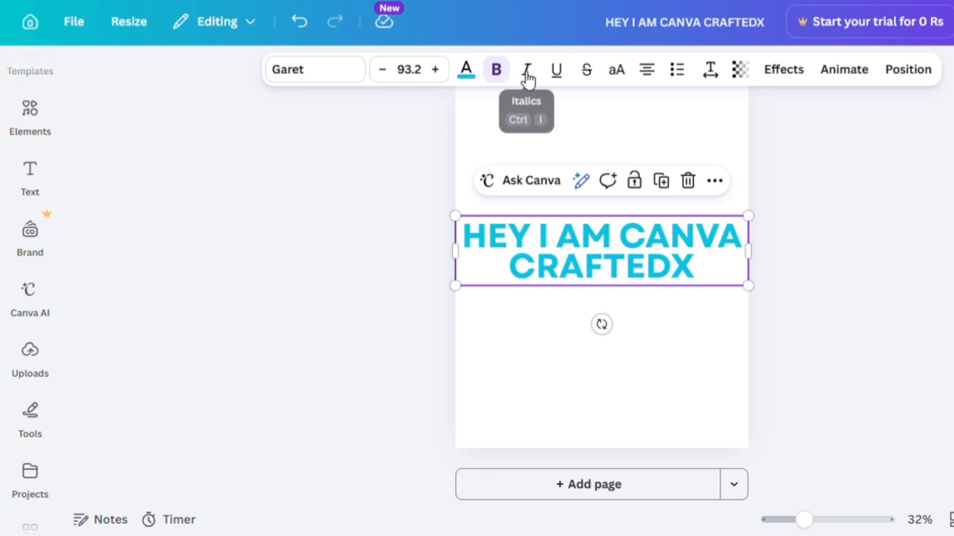
click(529, 75)
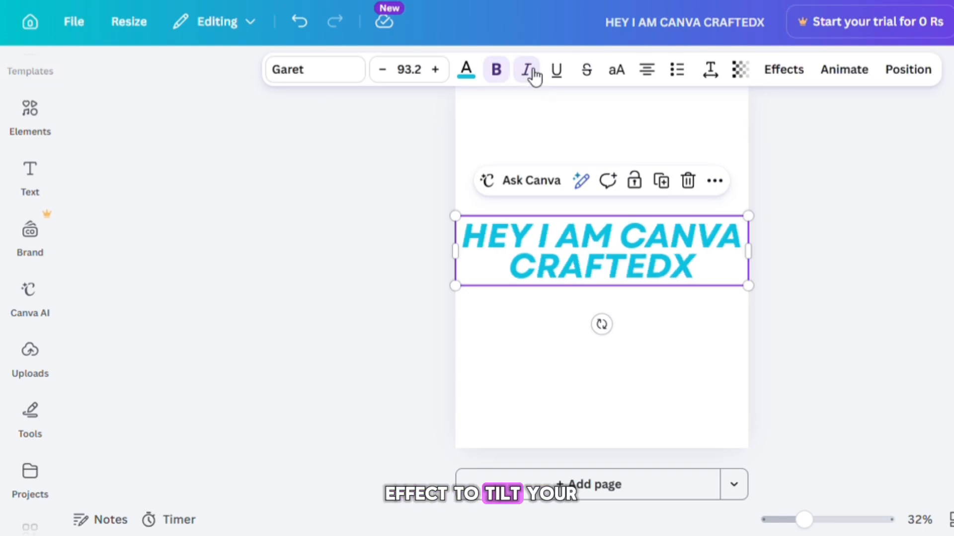
click(558, 77)
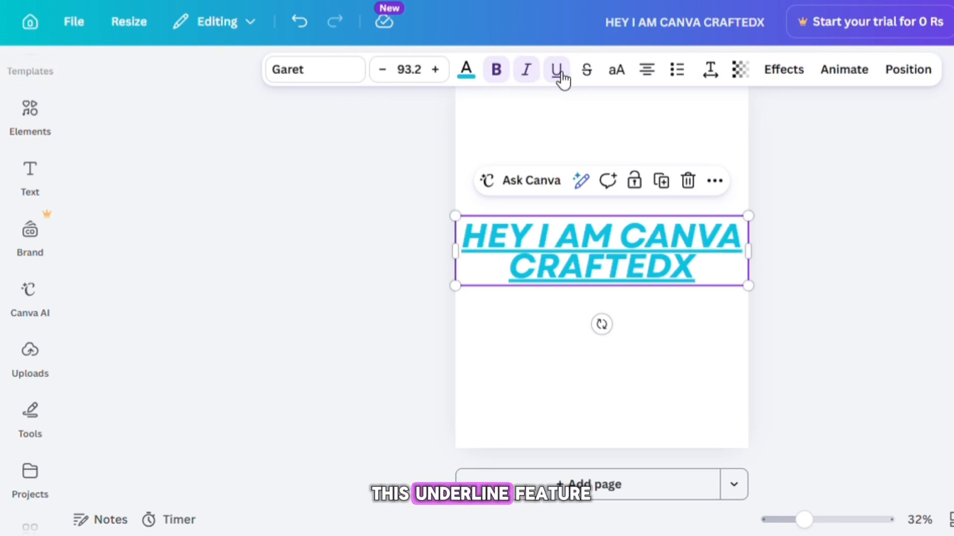
click(559, 78)
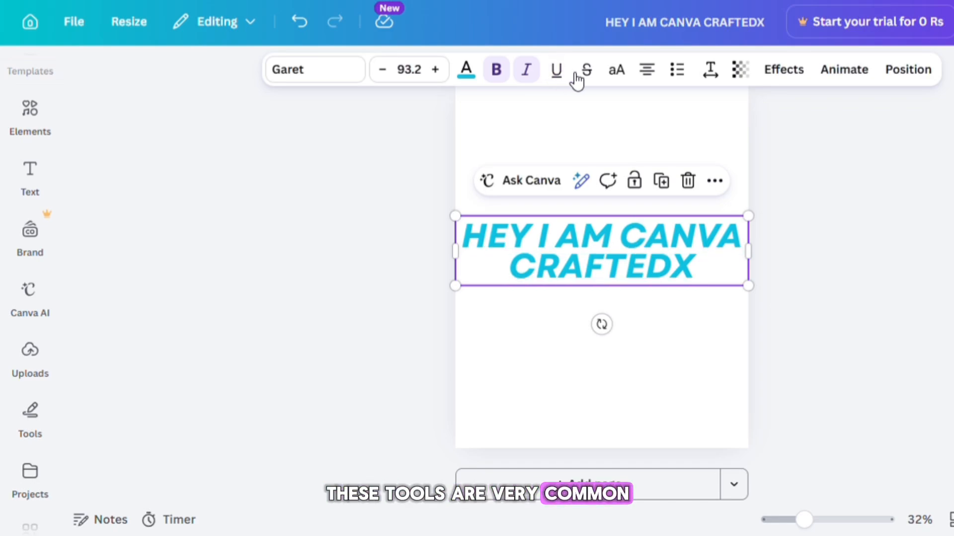
- Toggle the heading's uppercase option and cycle its alignment back to centred
click(626, 78)
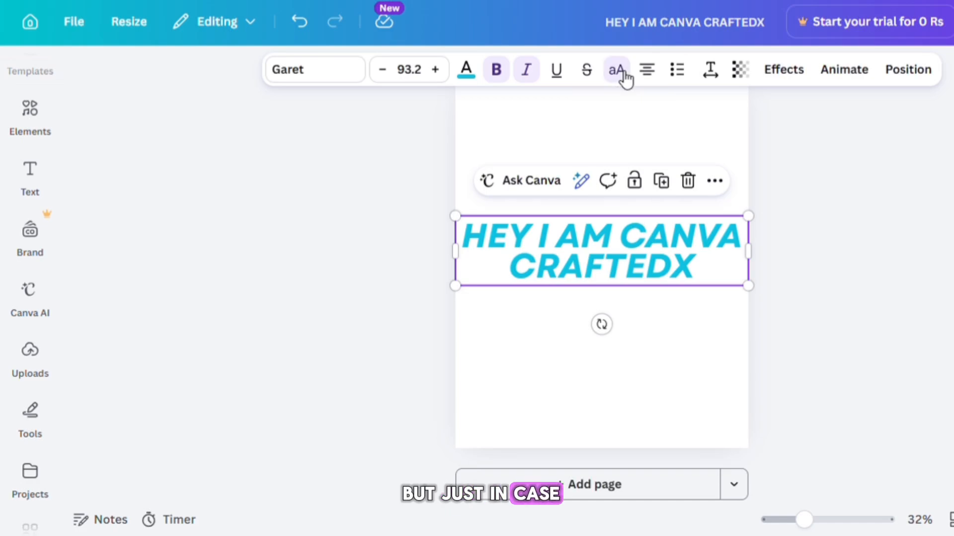
click(626, 79)
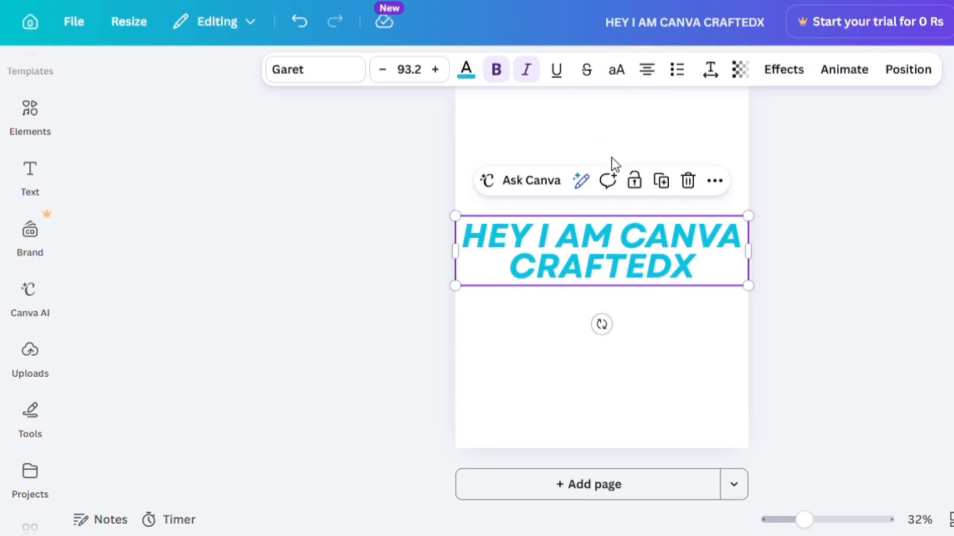
click(647, 71)
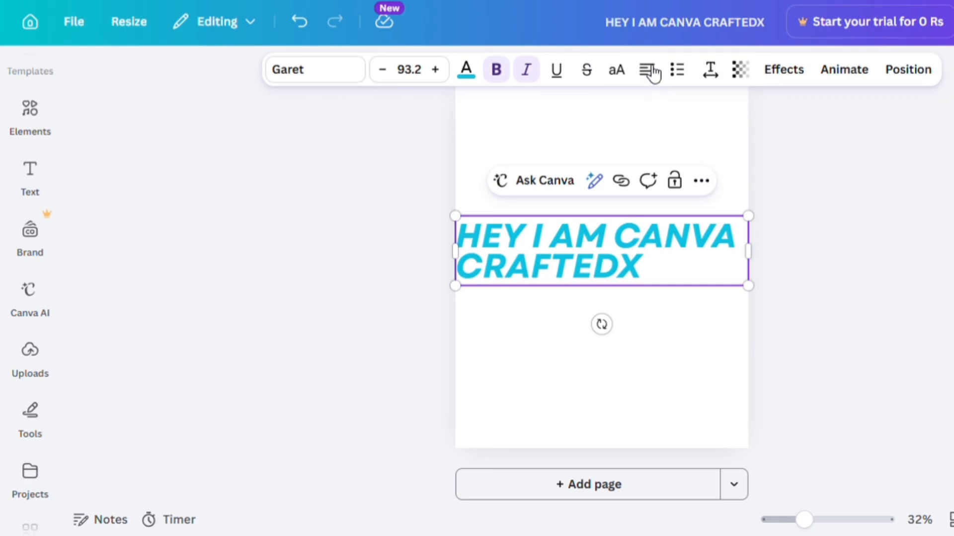
click(647, 71)
click(647, 71)
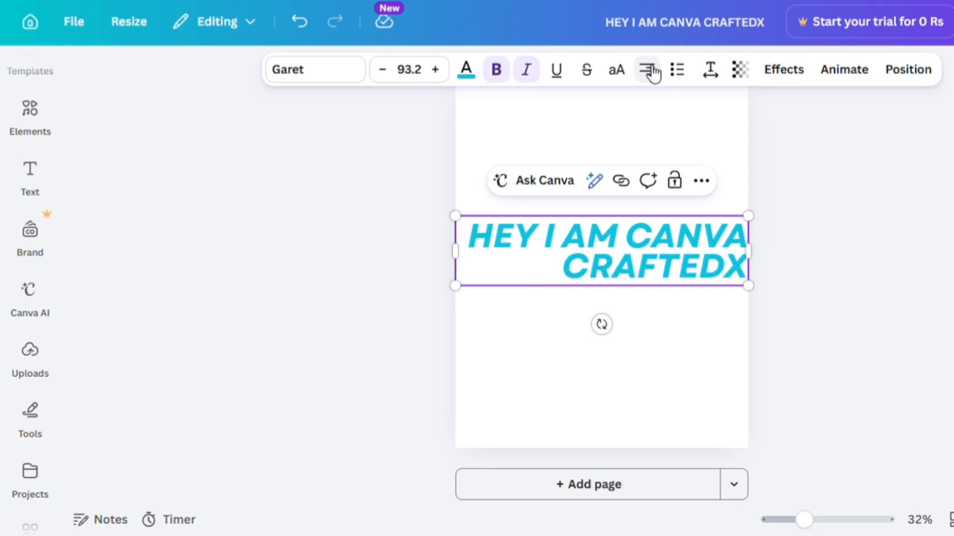
click(647, 70)
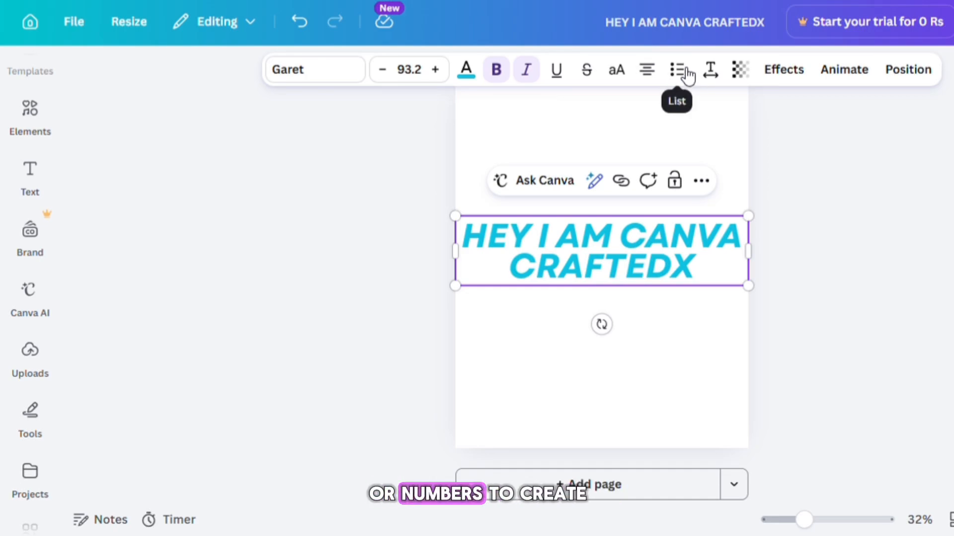
- Open the heading's transparency setting
click(745, 73)
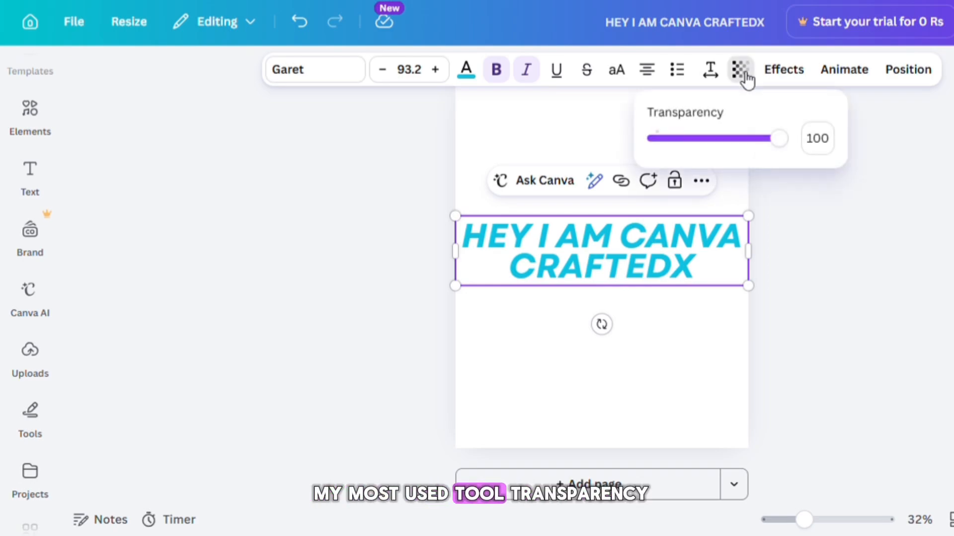
drag(787, 152, 806, 164)
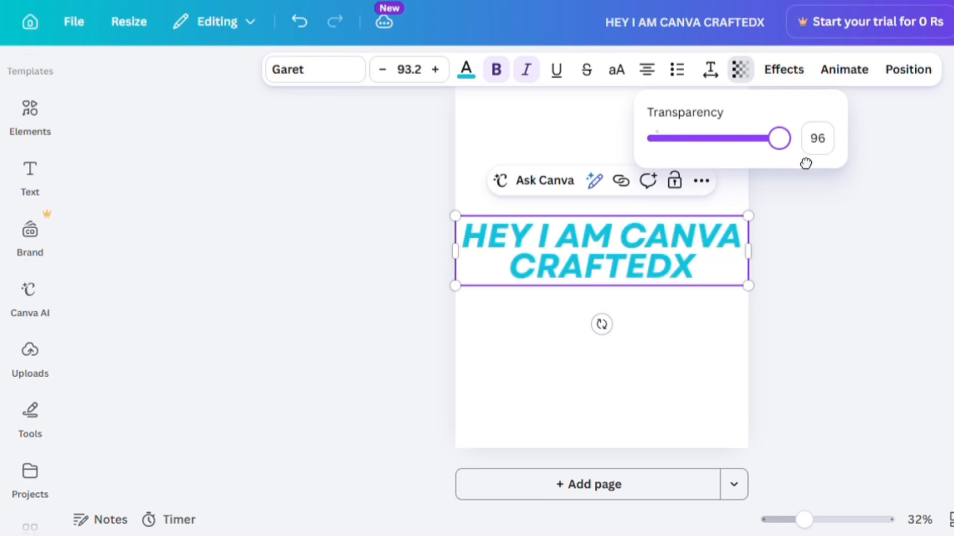
- Try several text effects on the heading, finishing with the Hollow effect
click(784, 75)
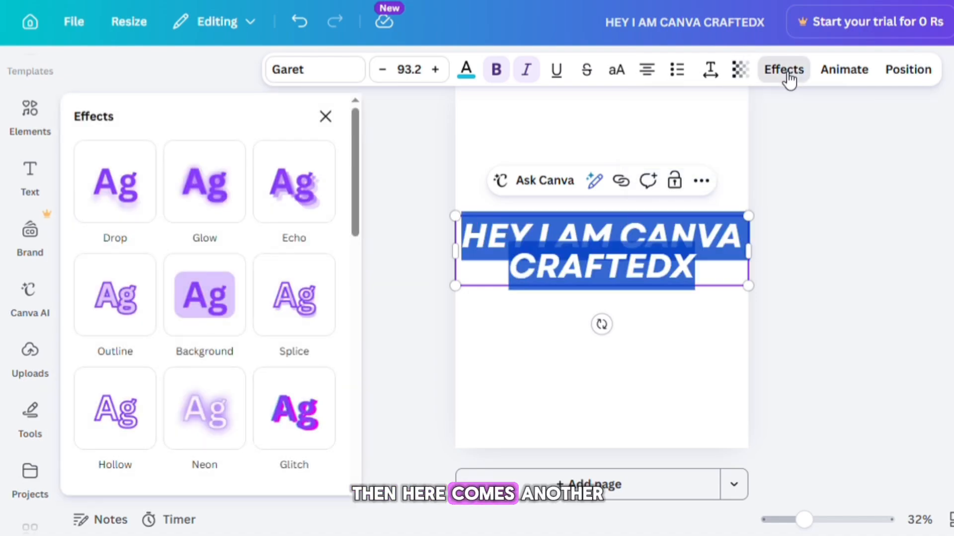
click(143, 194)
click(212, 194)
click(281, 197)
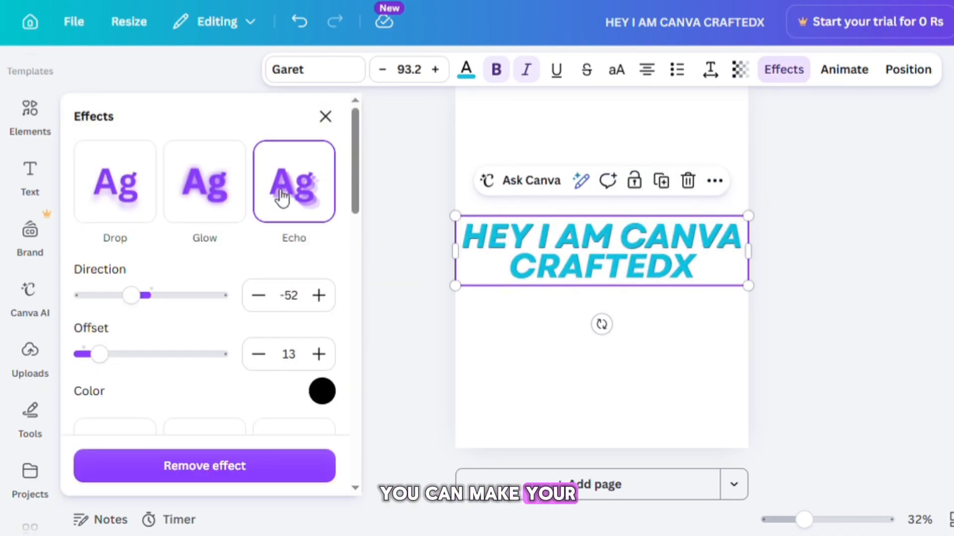
drag(356, 202, 357, 271)
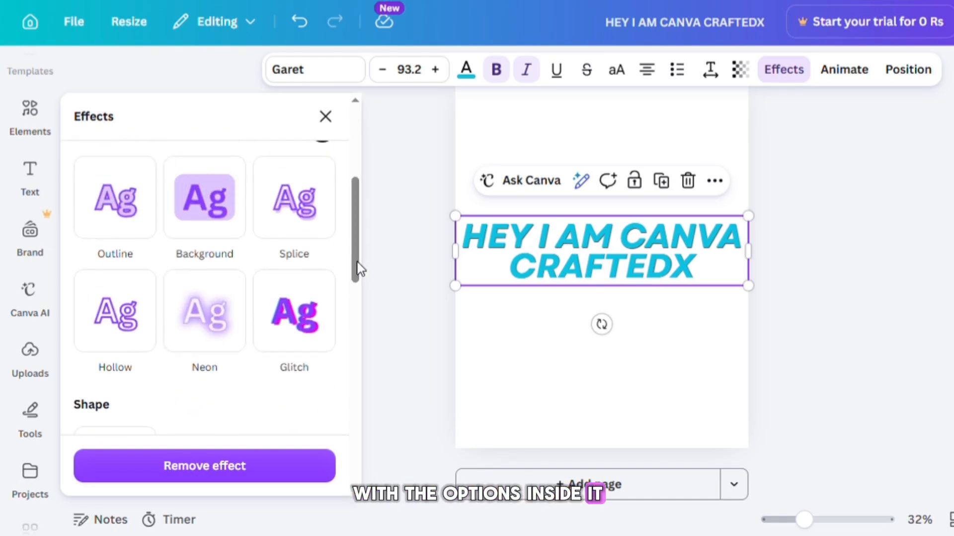
click(128, 237)
click(215, 232)
click(303, 227)
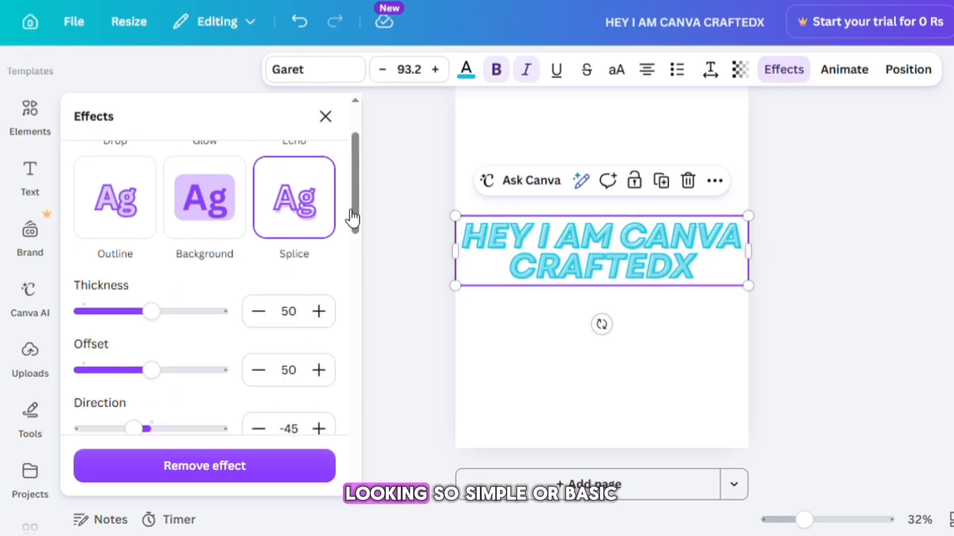
scroll(245, 249, down, 5)
click(222, 234)
click(96, 240)
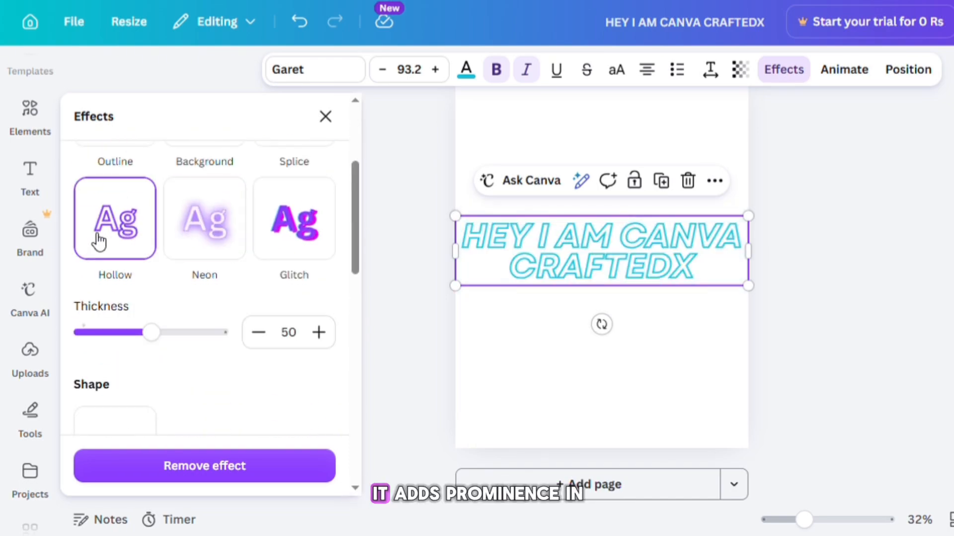
- Try curving the heading with the Curve shape set to 88, then undo the curve
drag(350, 221, 356, 268)
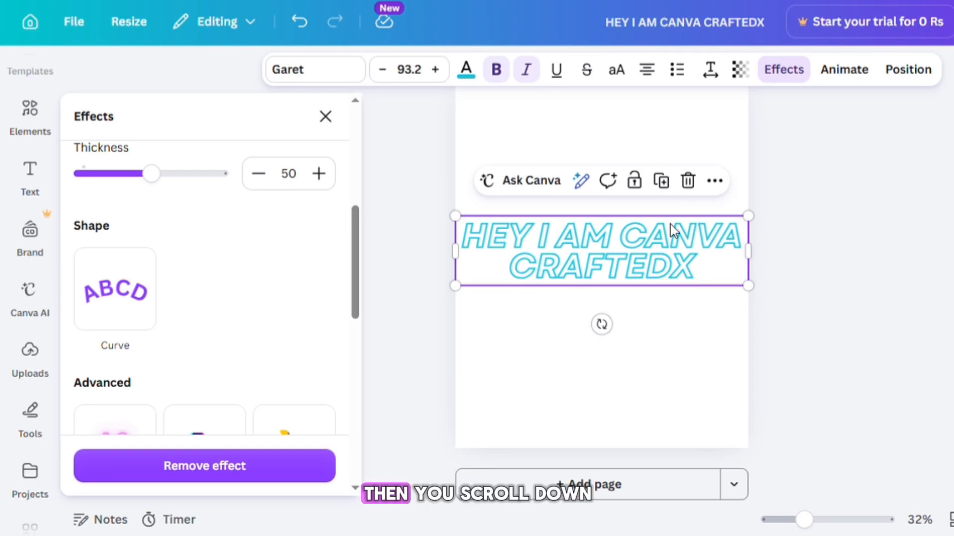
click(129, 300)
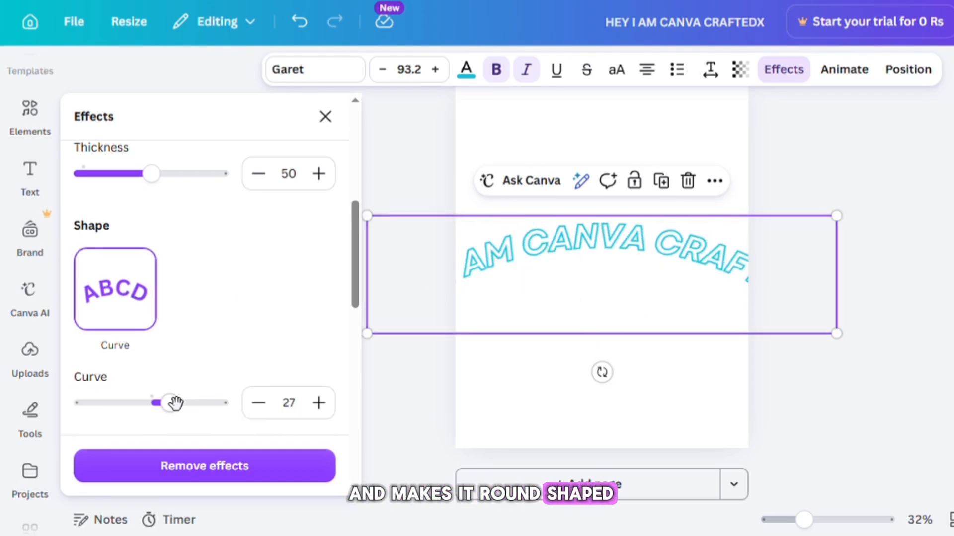
drag(182, 421, 224, 407)
drag(597, 333, 602, 311)
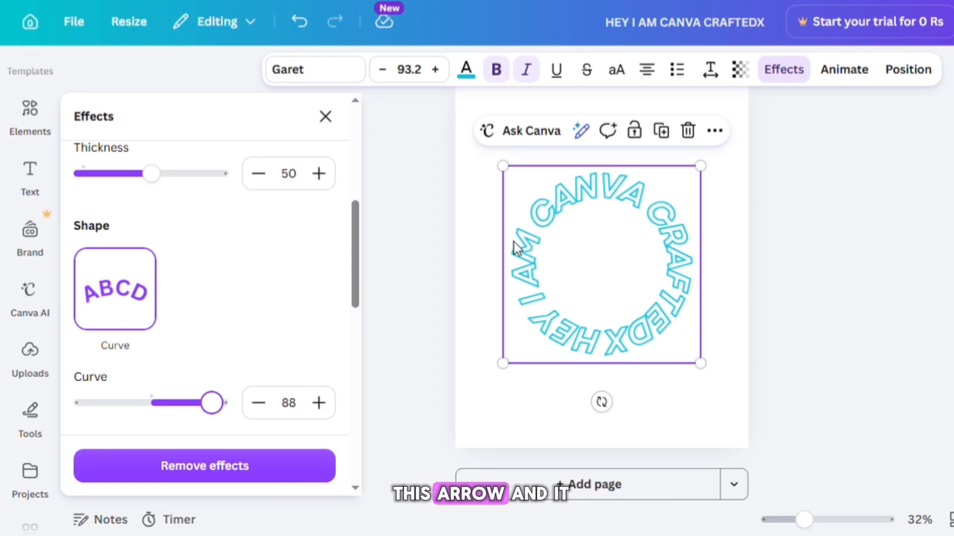
click(304, 24)
click(304, 24)
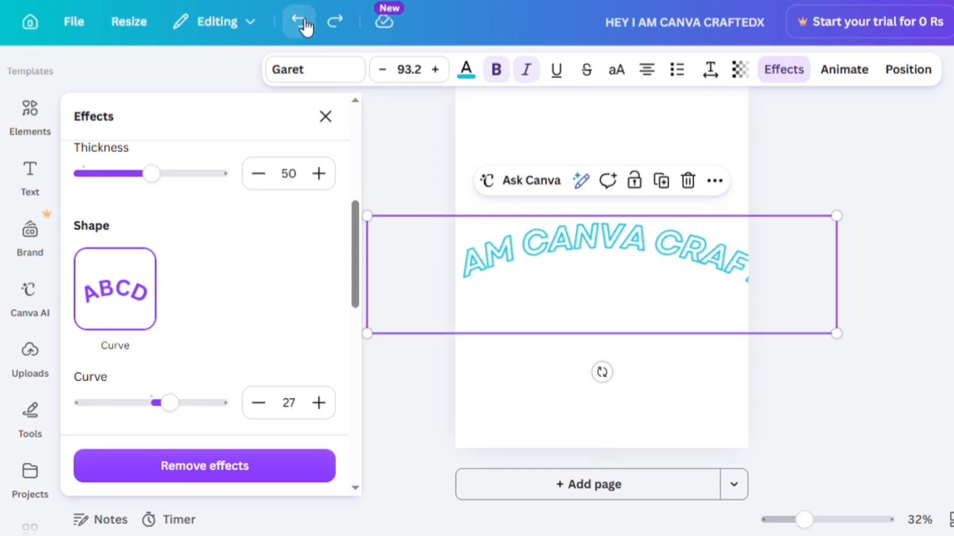
click(304, 24)
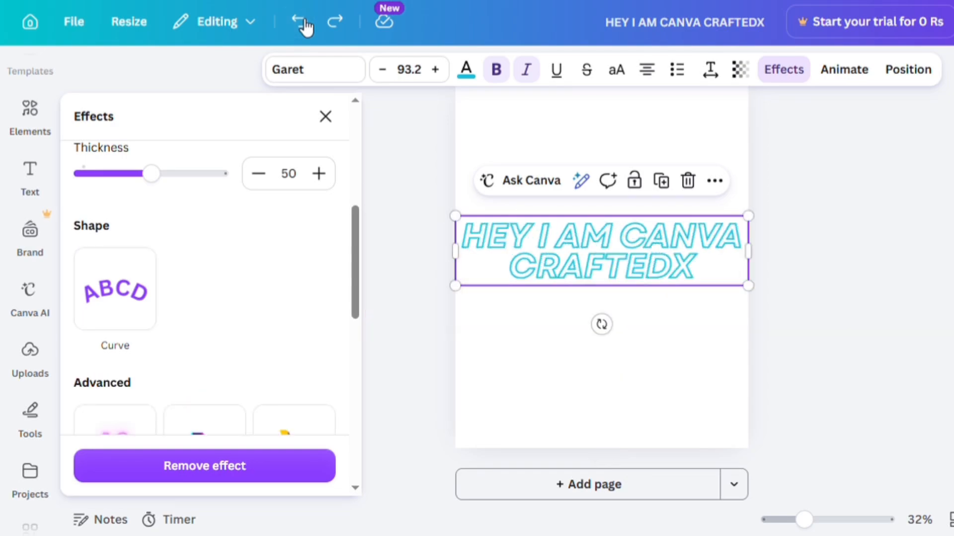
- Try the 70s, Neon Lights, Cosmic and Graffiti advanced effects on the heading
drag(358, 218, 357, 284)
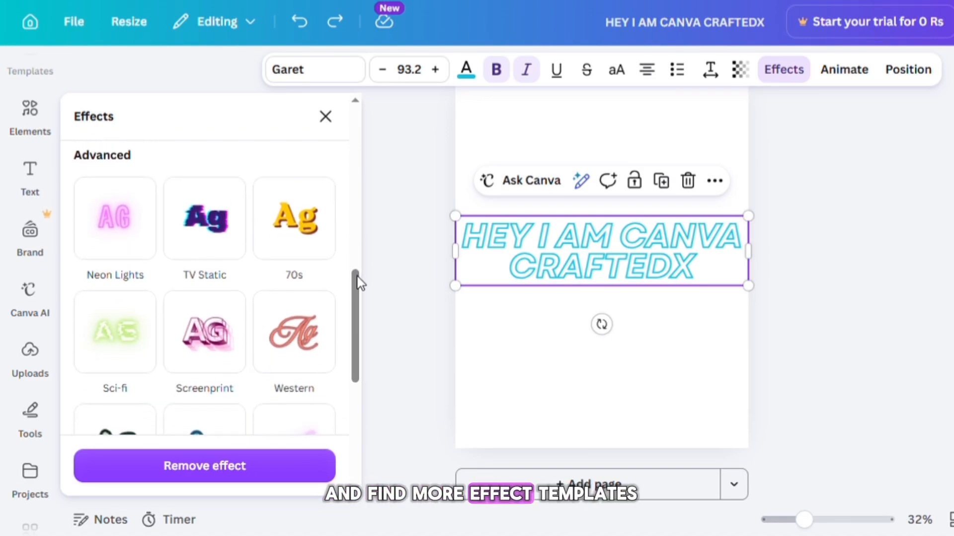
click(307, 235)
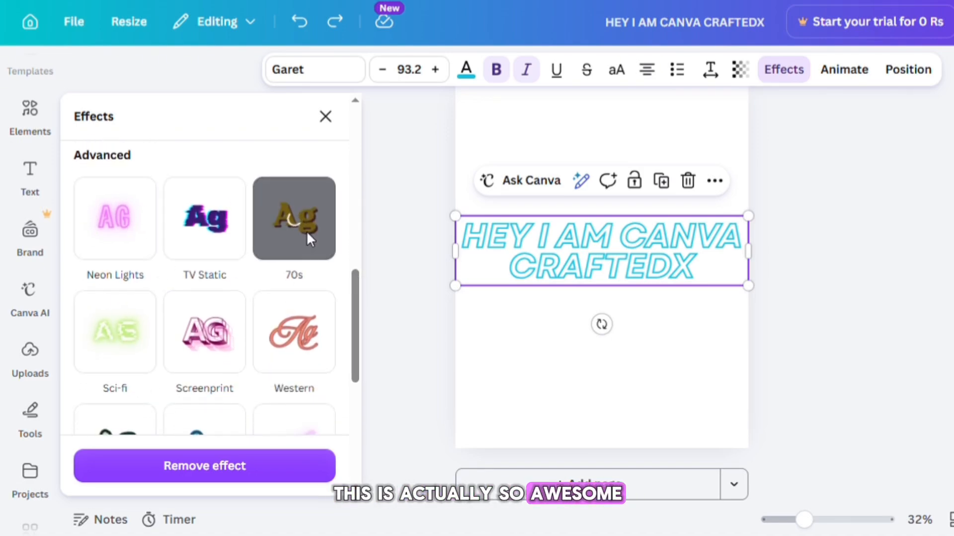
click(142, 241)
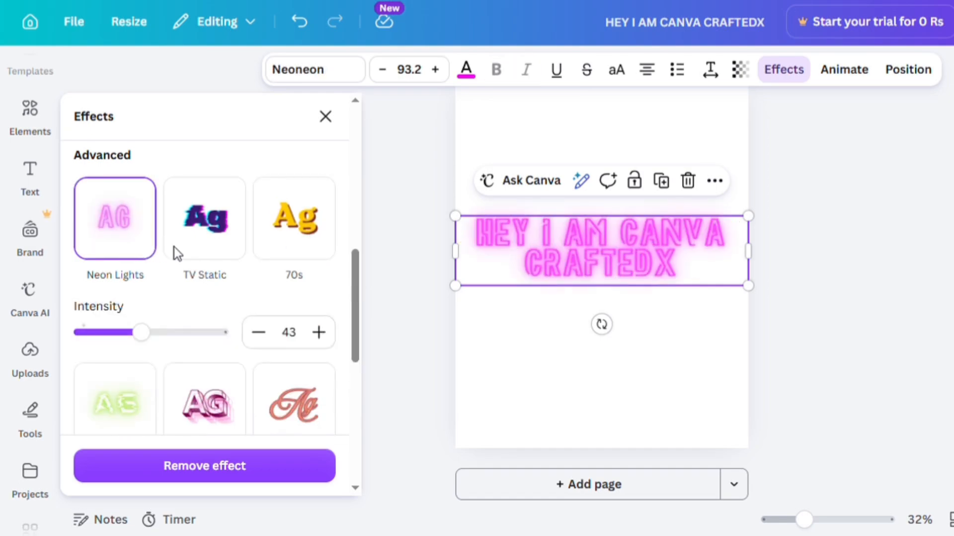
drag(355, 280, 362, 387)
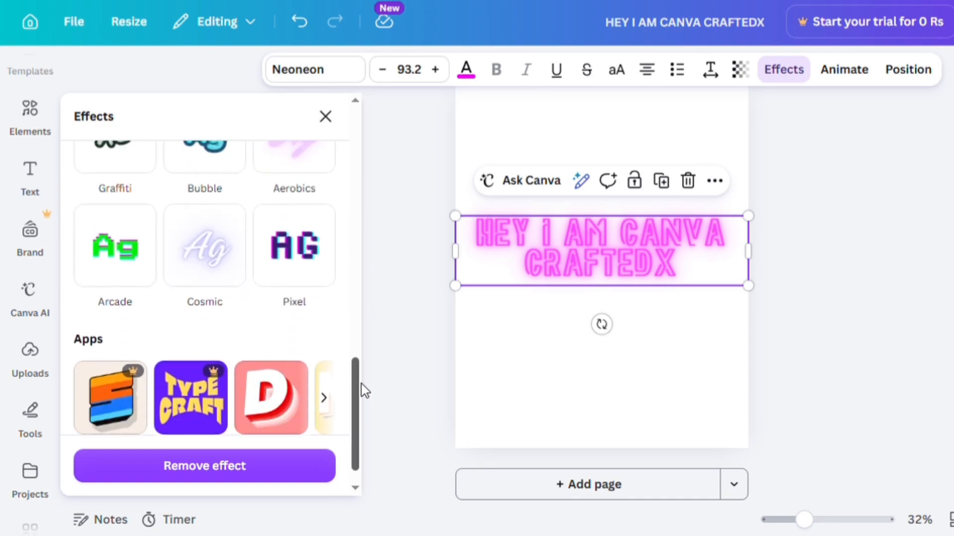
scroll(228, 362, up, 2)
click(224, 359)
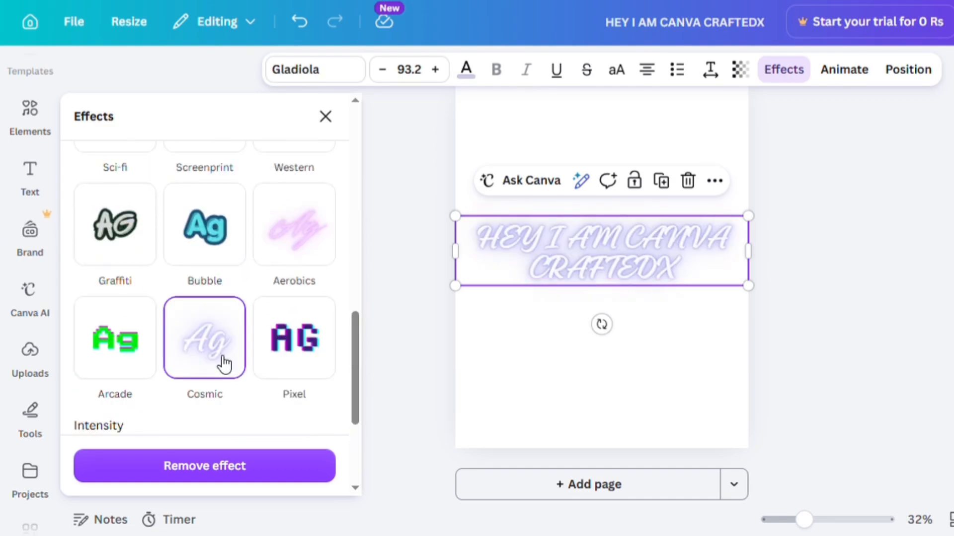
click(119, 233)
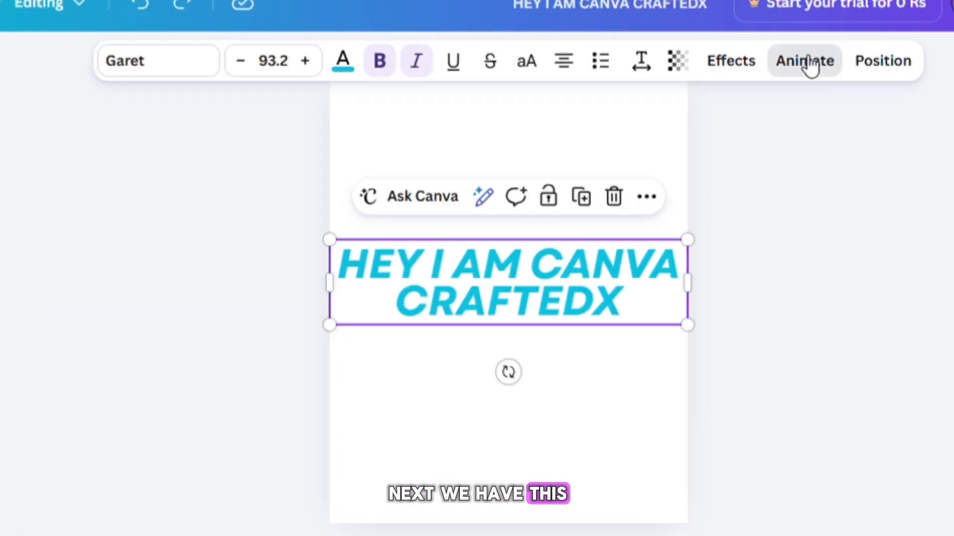
- Apply the Typewriter animation to the heading on both enter and exit, and browse the other text animation styles
click(843, 69)
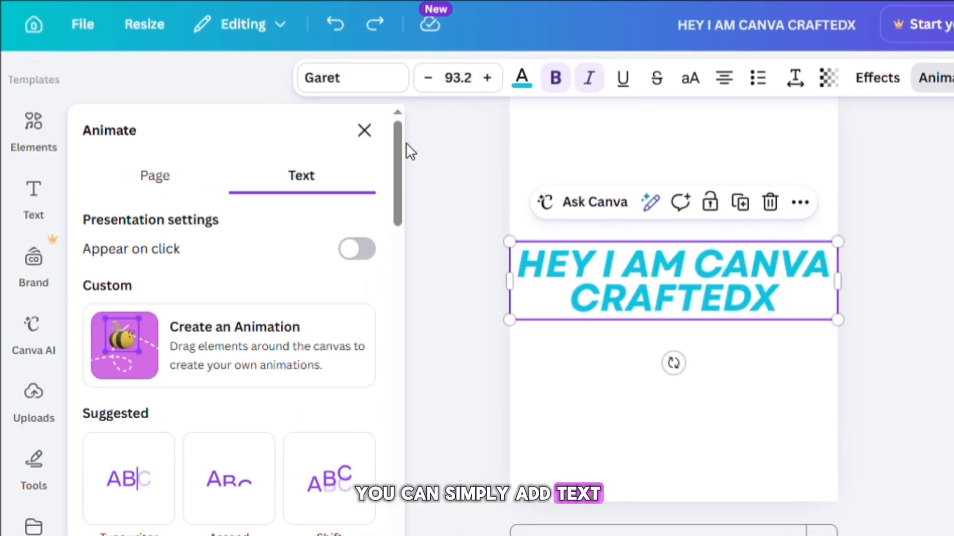
drag(399, 142, 398, 191)
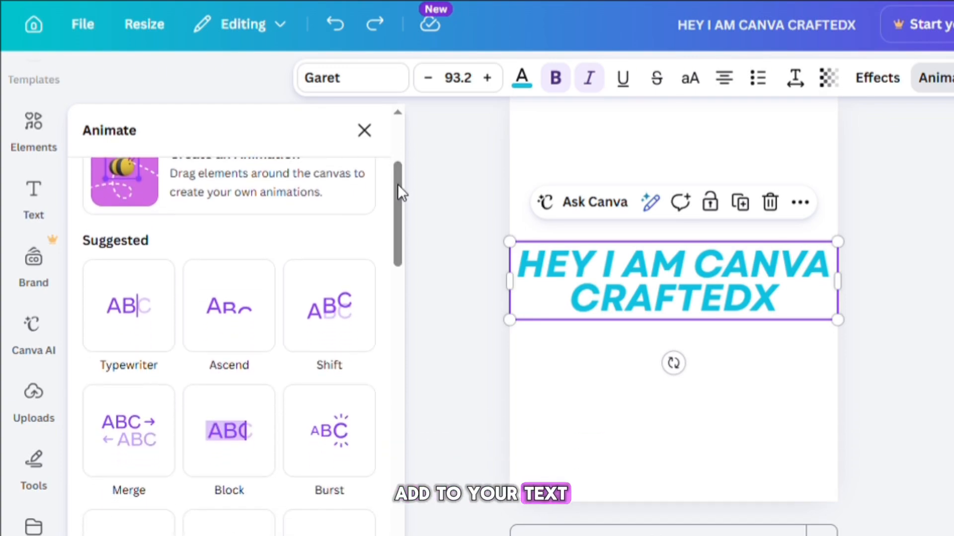
click(141, 304)
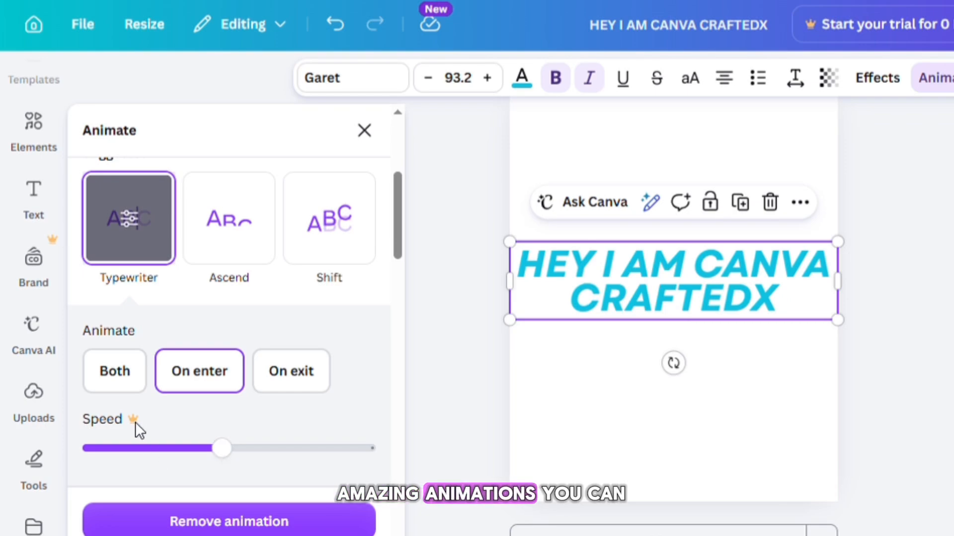
click(114, 373)
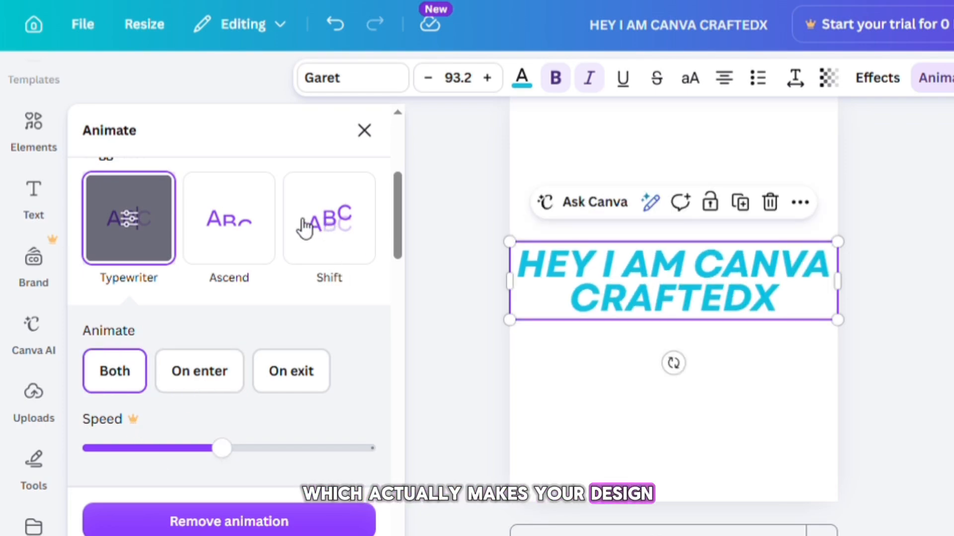
scroll(243, 234, down, 7)
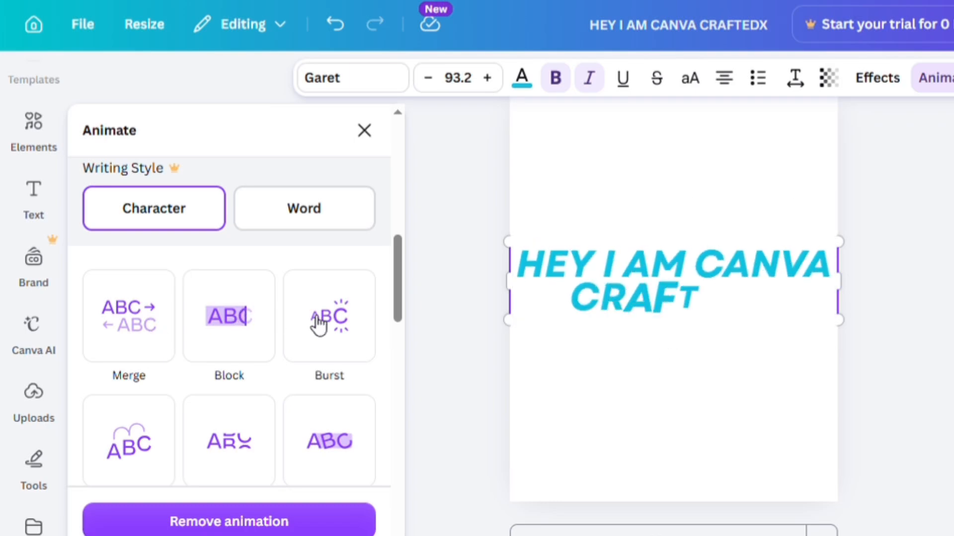
scroll(319, 320, down, 2)
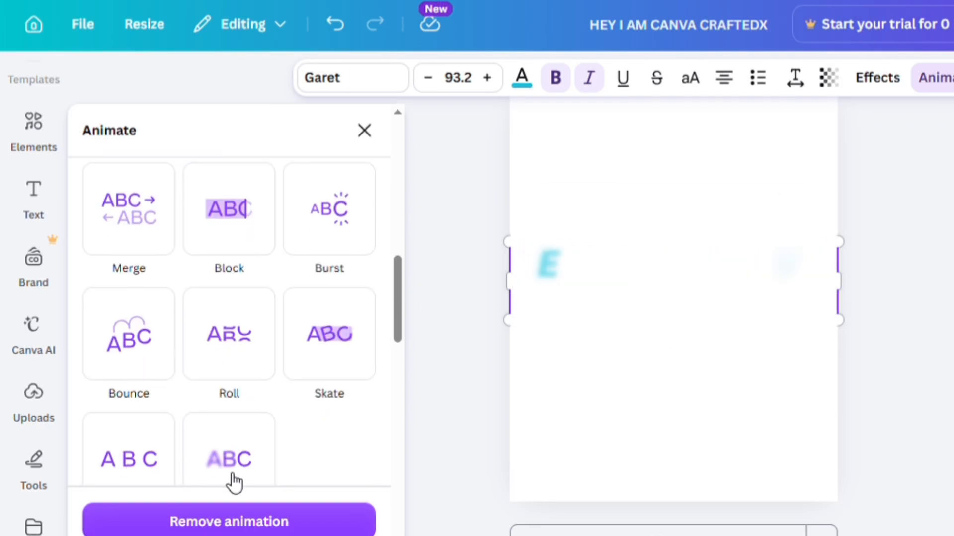
scroll(228, 322, down, 5)
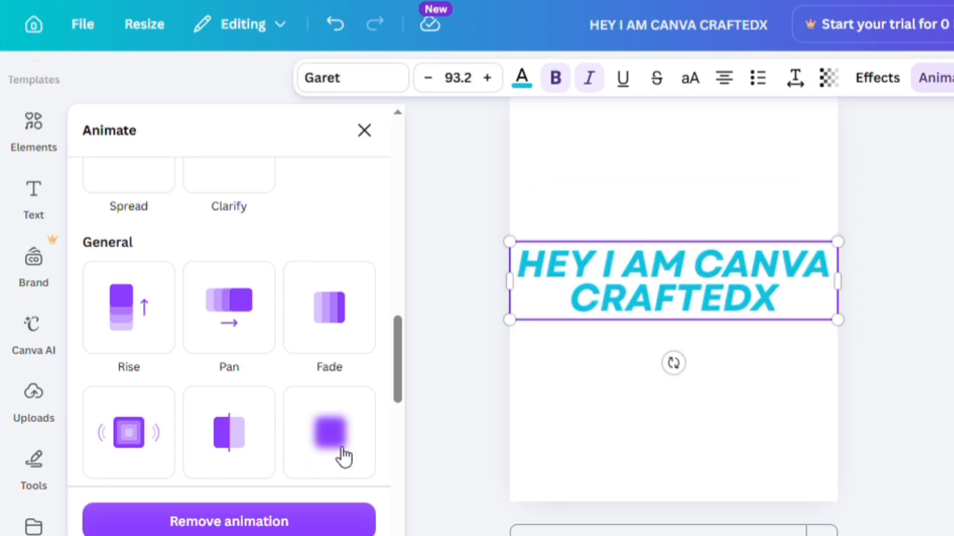
scroll(342, 456, down, 8)
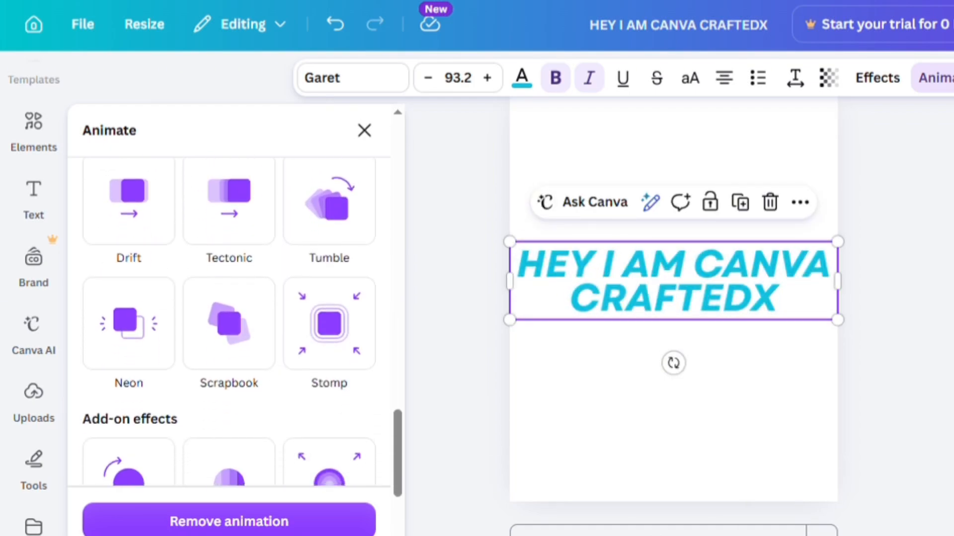
scroll(228, 323, down, 4)
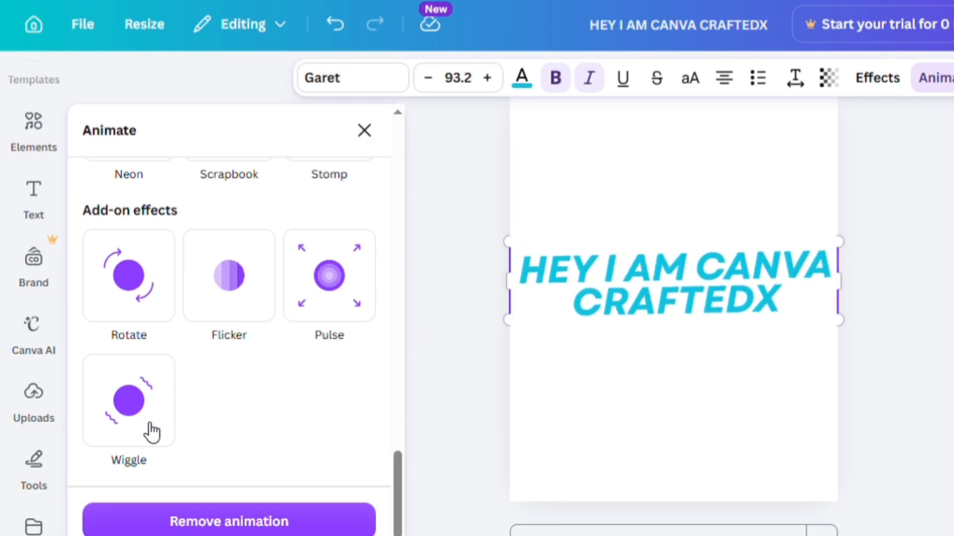
click(366, 128)
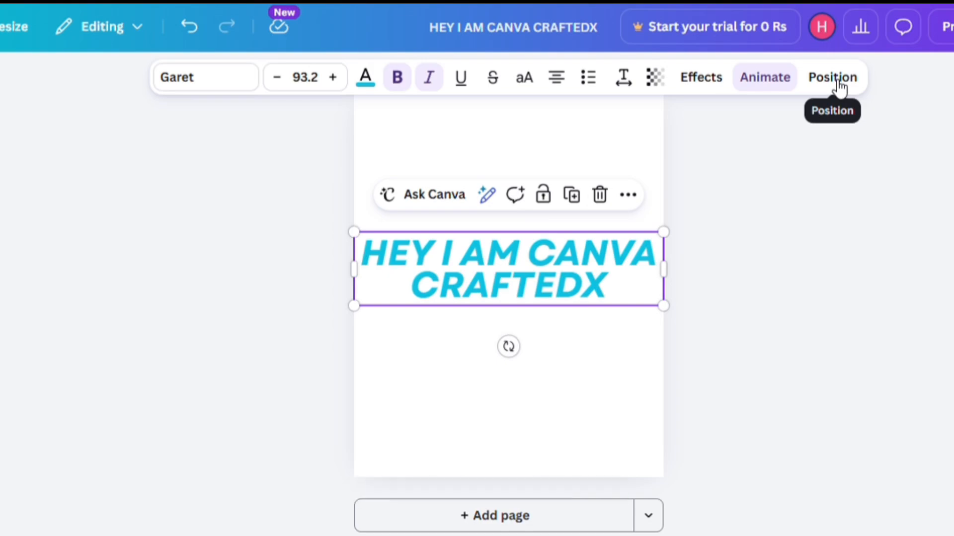
- Search the elements for "background" and add the crumpled paper photo to the page
click(296, 188)
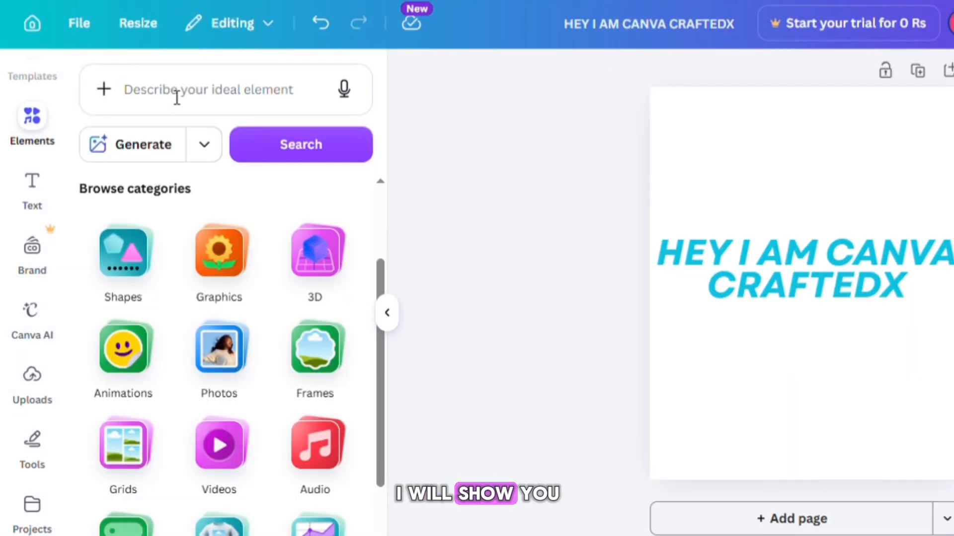
click(176, 96)
text(backgroun)
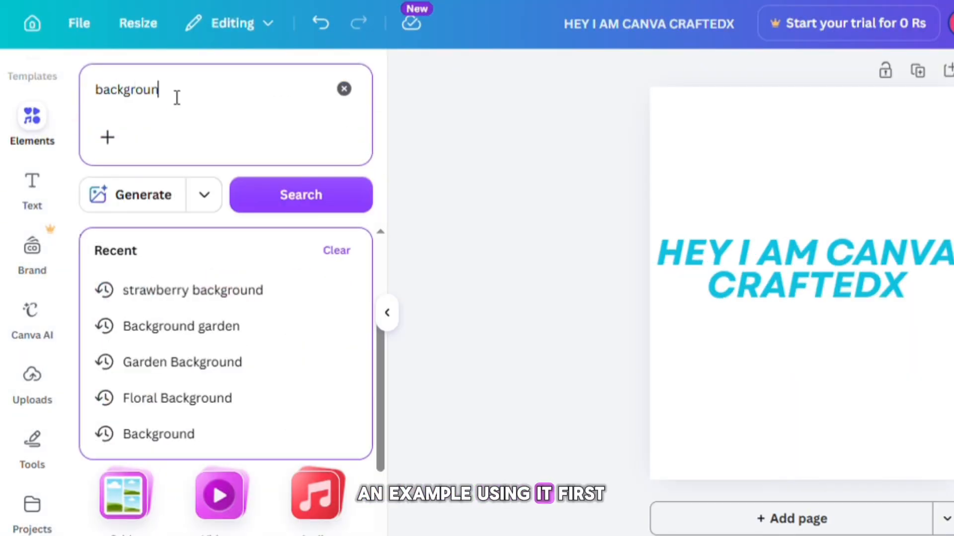
text(d)
key(Return)
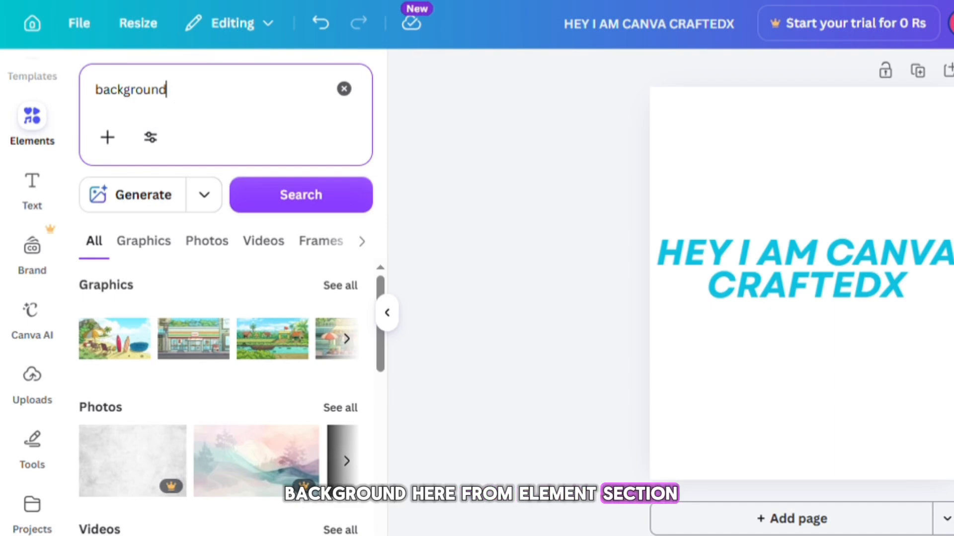
click(207, 241)
scroll(219, 392, down, 3)
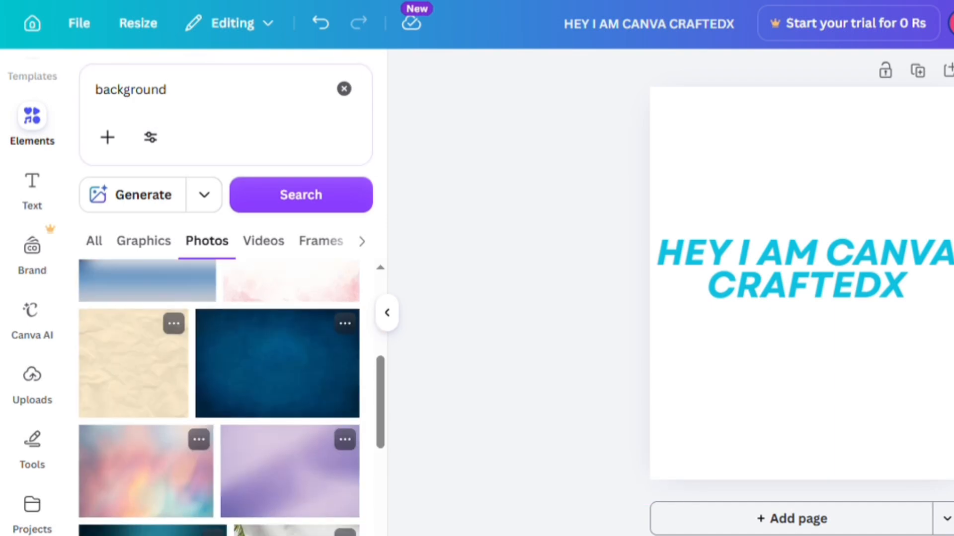
click(133, 363)
- Resize the paper photo so it covers the whole page
click(387, 313)
drag(621, 348, 589, 268)
drag(739, 329, 800, 390)
drag(644, 390, 644, 480)
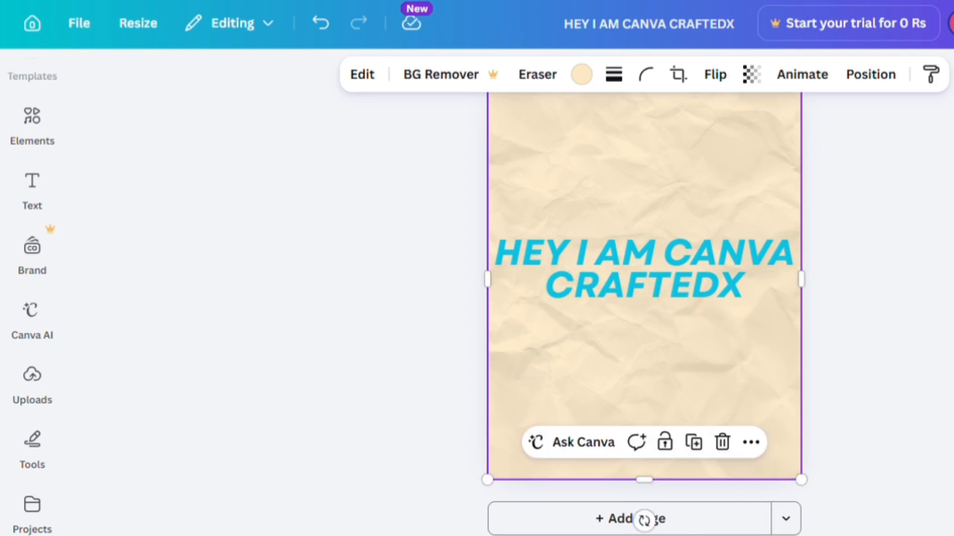
scroll(645, 318, up, 1)
mouse_move(644, 114)
mouse_down()
mouse_move(644, 138)
mouse_move(644, 123)
mouse_up()
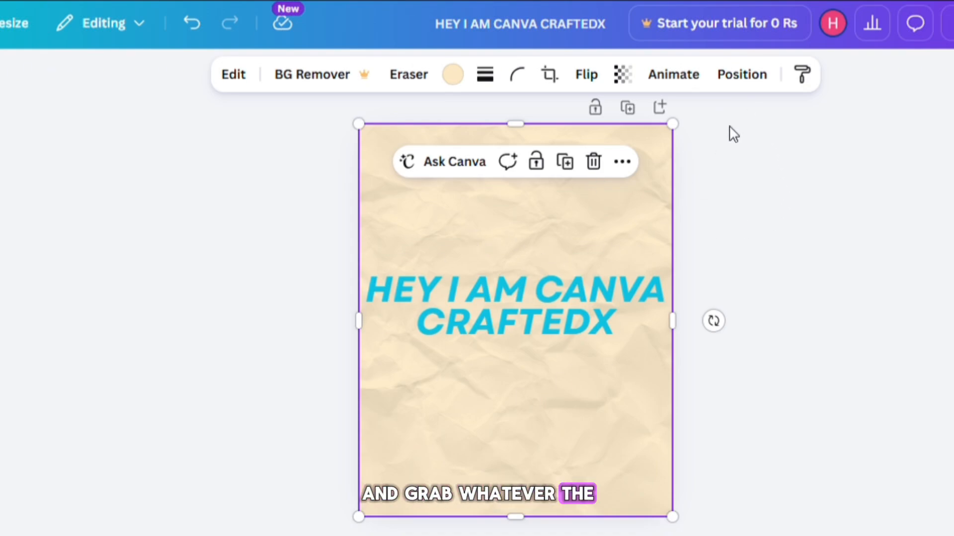
- Move the paper photo above the heading in the layers list, then put the heading back on top
click(754, 82)
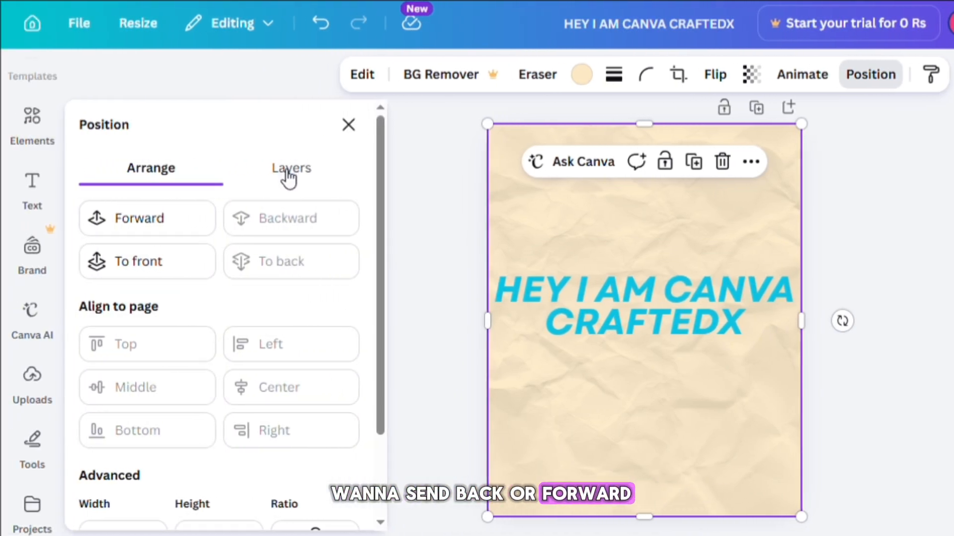
click(289, 171)
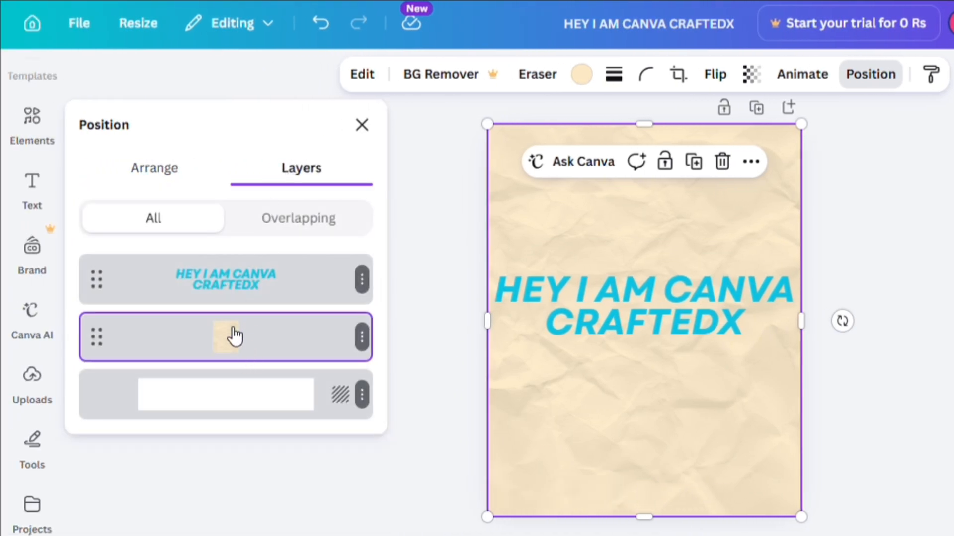
drag(235, 335, 221, 245)
drag(239, 347, 230, 268)
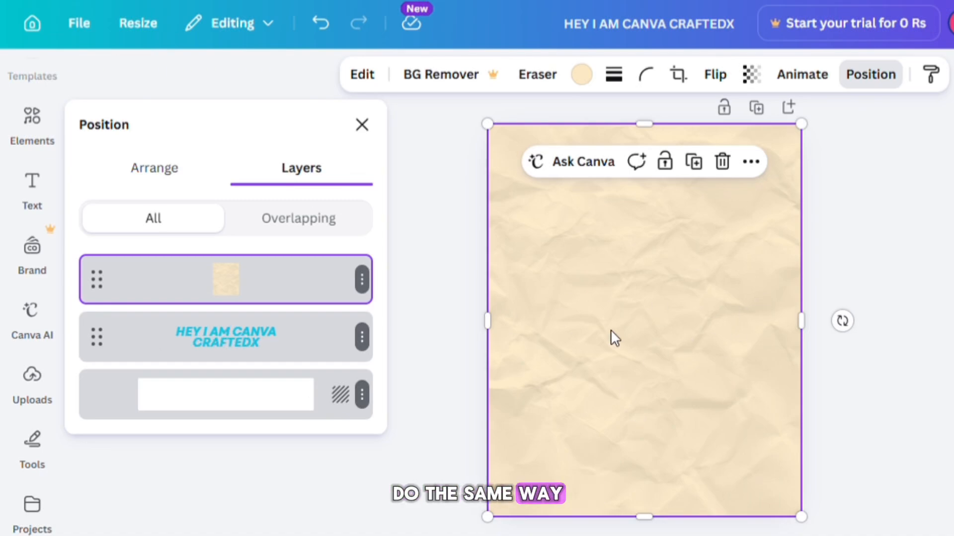
drag(228, 317, 222, 252)
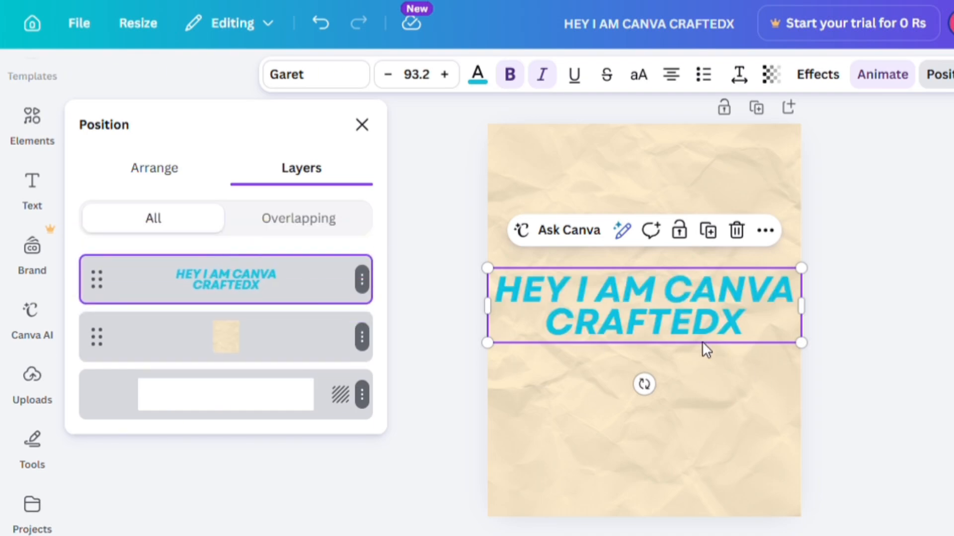
- Send the heading backward and bring it forward again with the arrange options, then close the panel
click(157, 177)
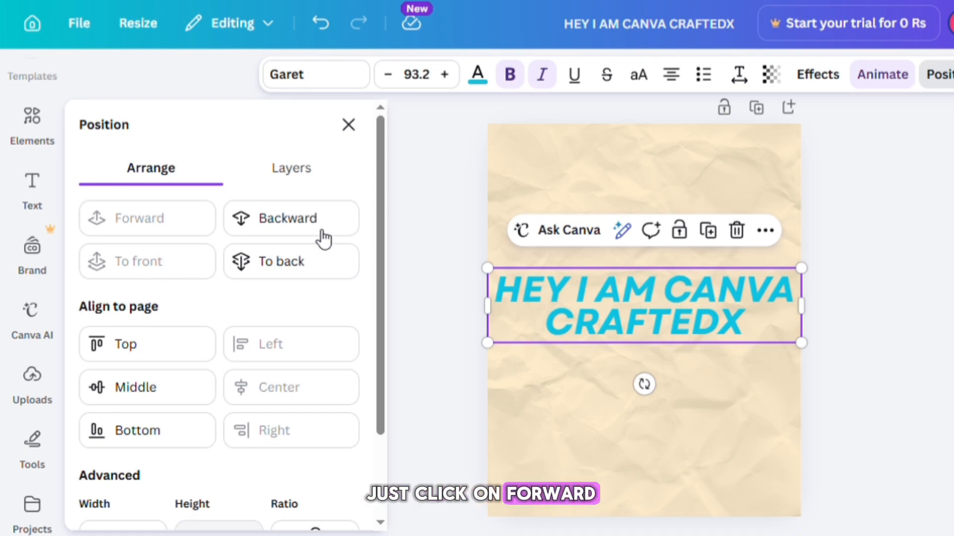
click(291, 219)
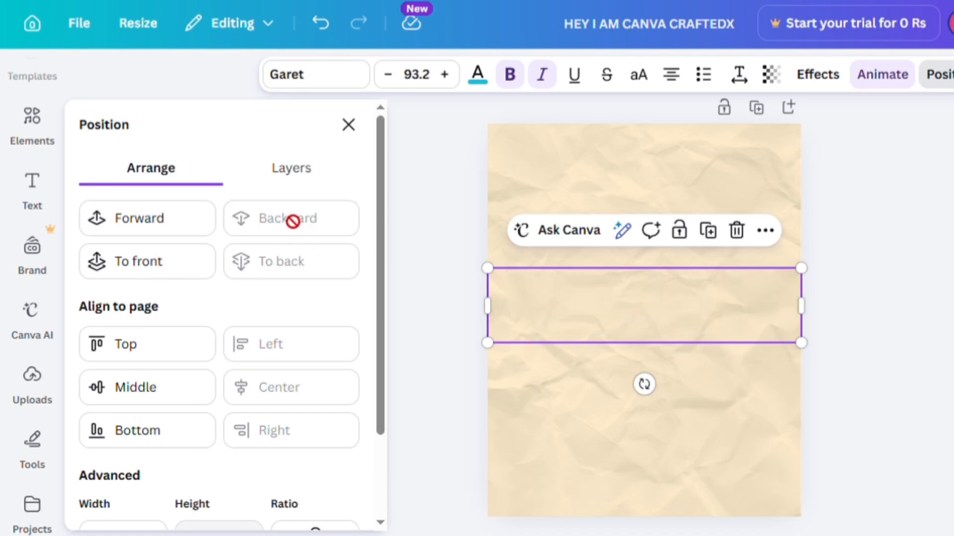
click(154, 226)
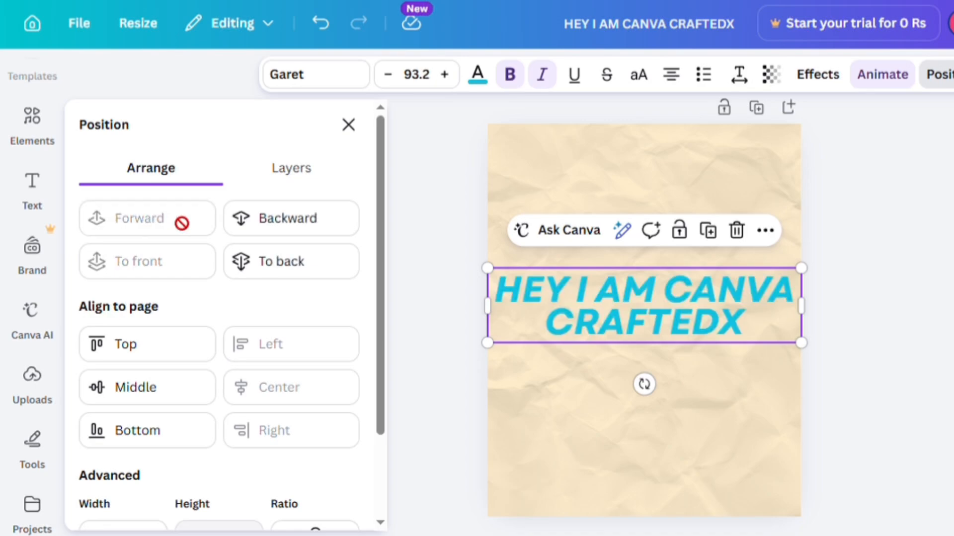
click(353, 127)
- Browse the Canva AI, Uploads and Tools panels, including the line options
scroll(20, 189, down, 2)
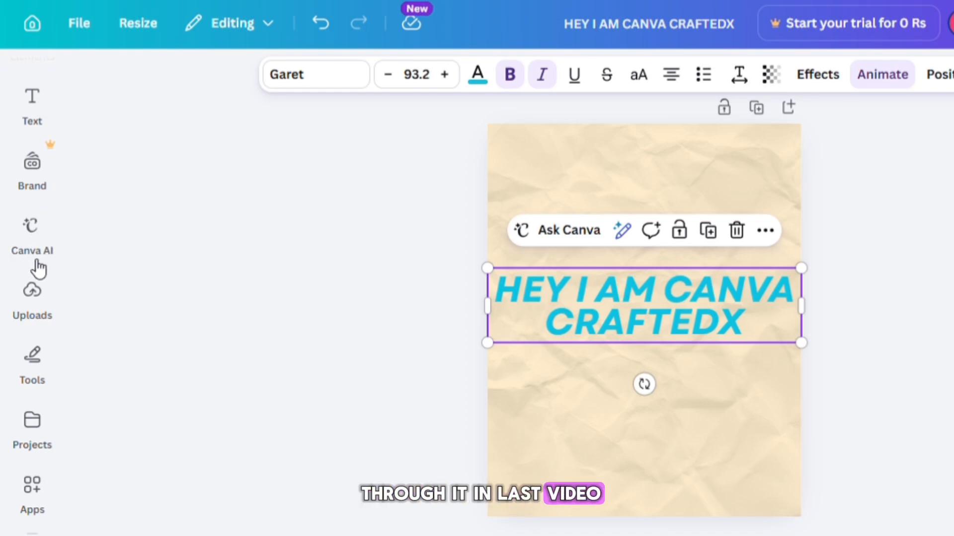
click(35, 241)
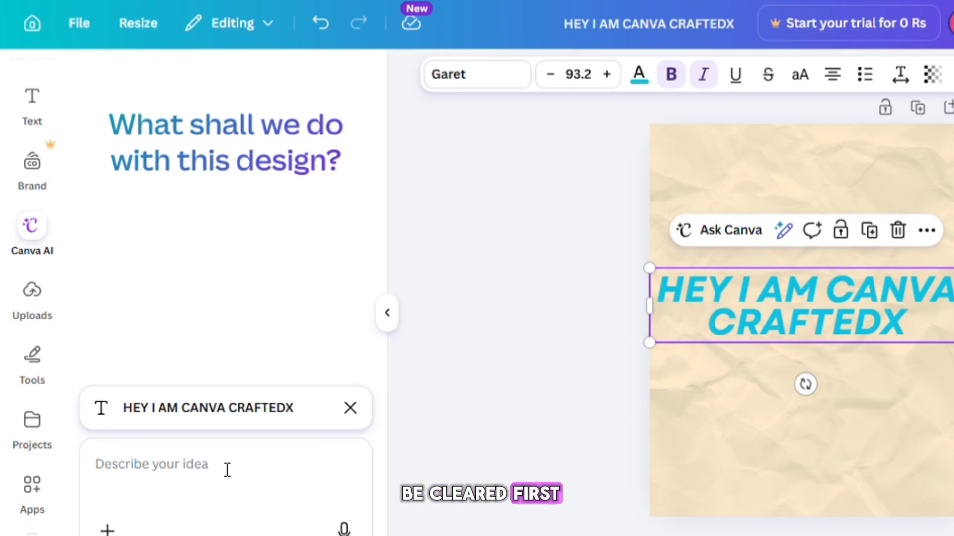
click(40, 315)
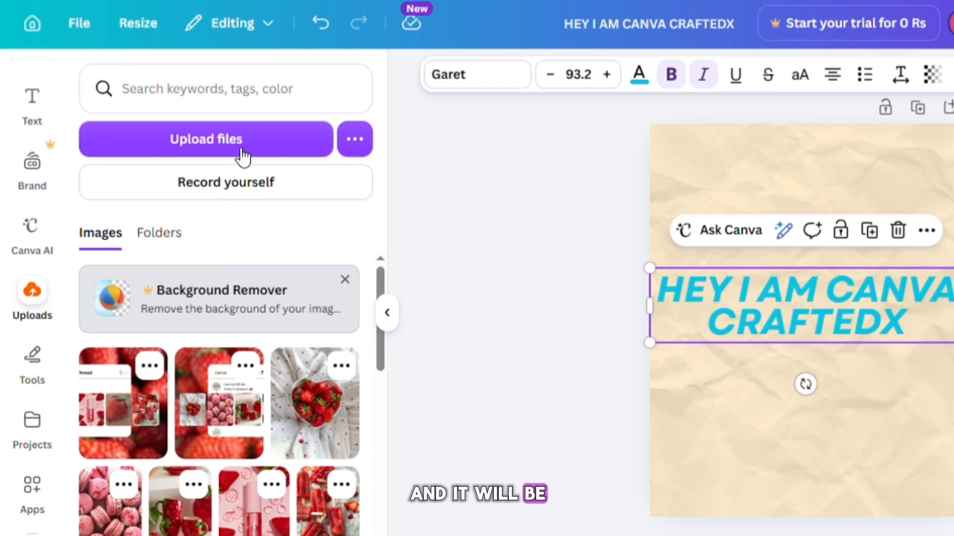
click(387, 312)
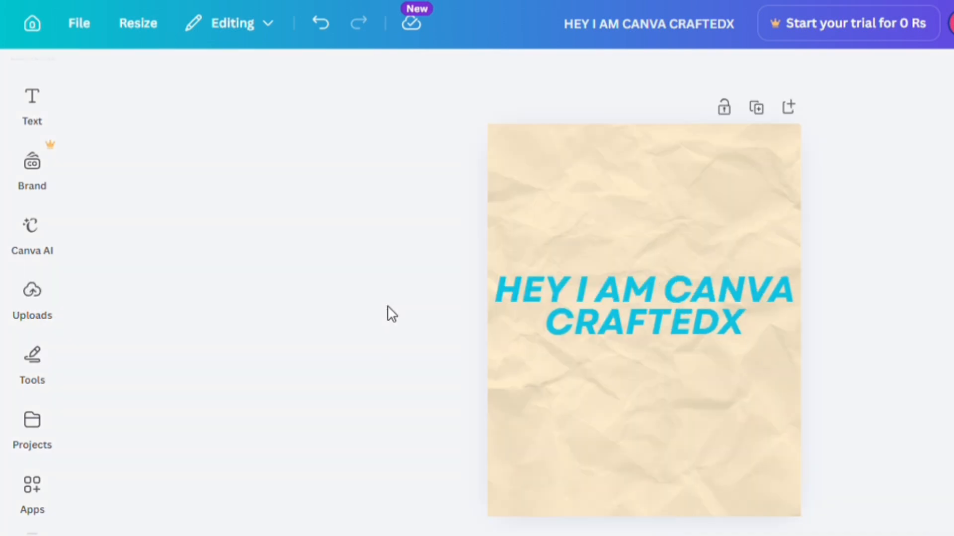
click(43, 366)
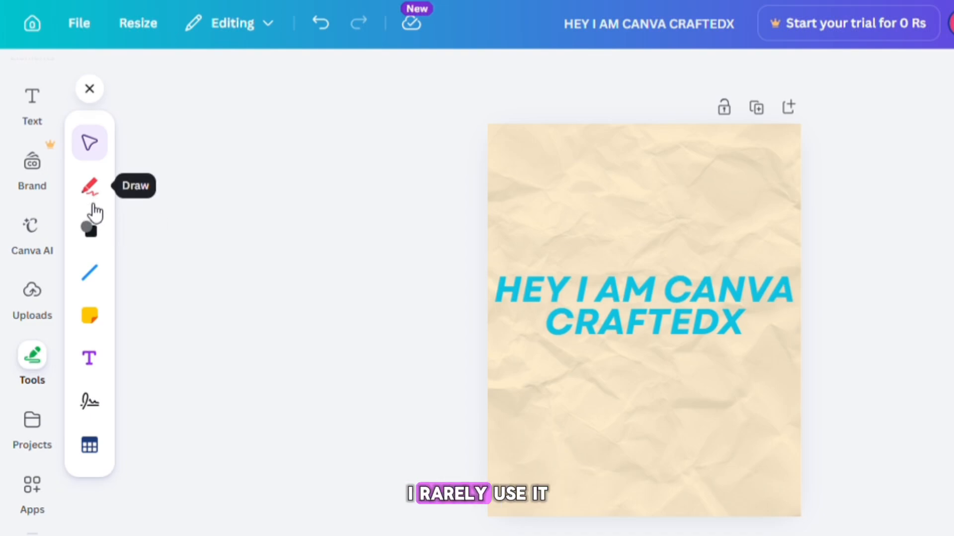
click(94, 273)
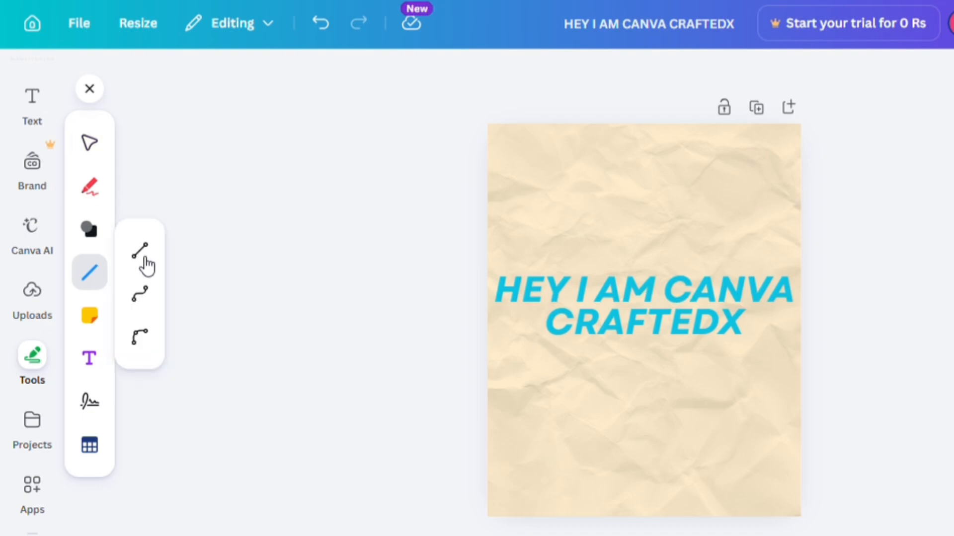
- Open the Signature tool and enter the signer's full name
click(94, 403)
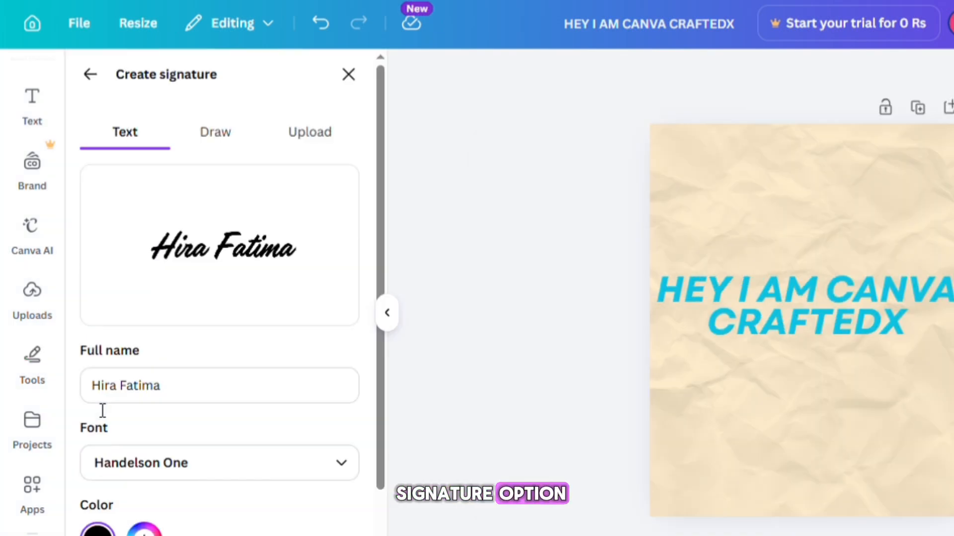
triple_click(181, 375)
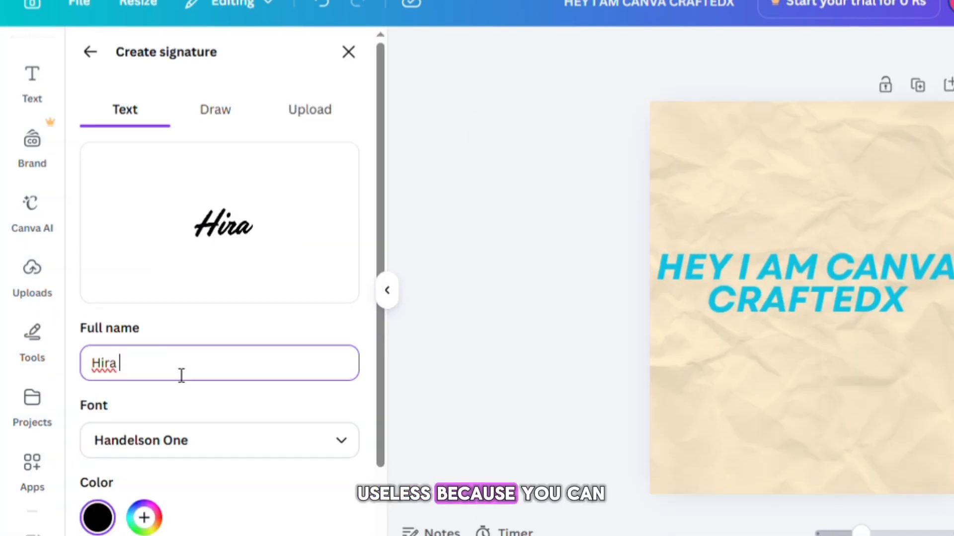
click(217, 438)
click(228, 351)
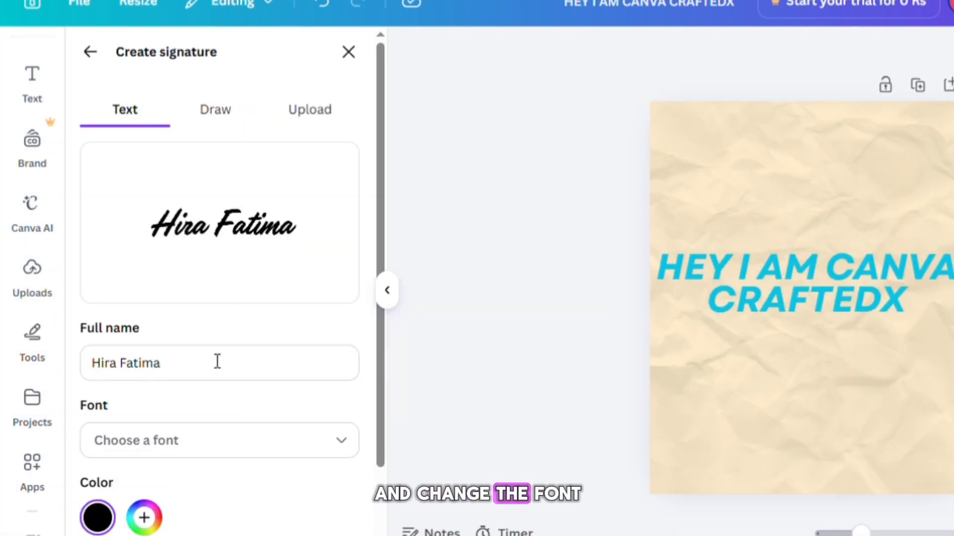
- Set the signature font to Baystar Script
click(215, 440)
drag(418, 177, 416, 264)
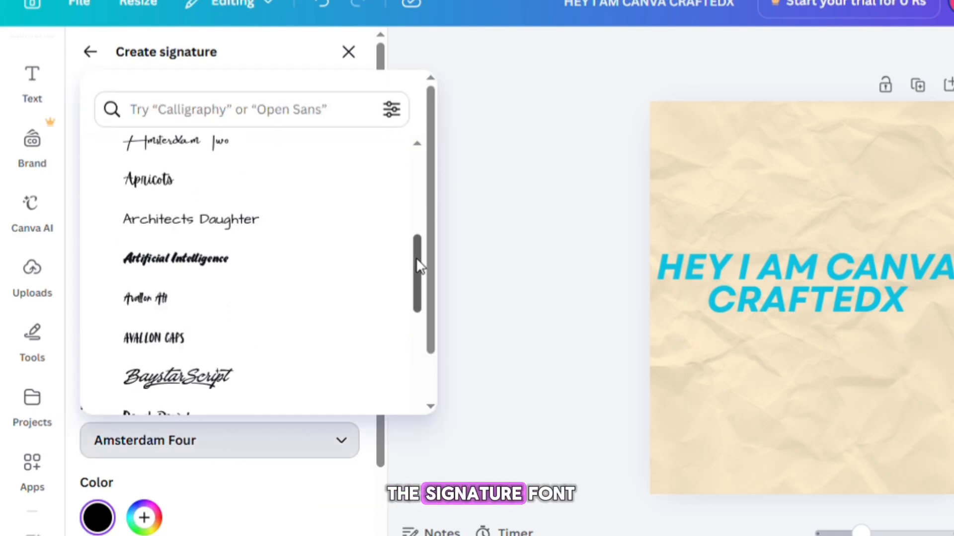
click(211, 249)
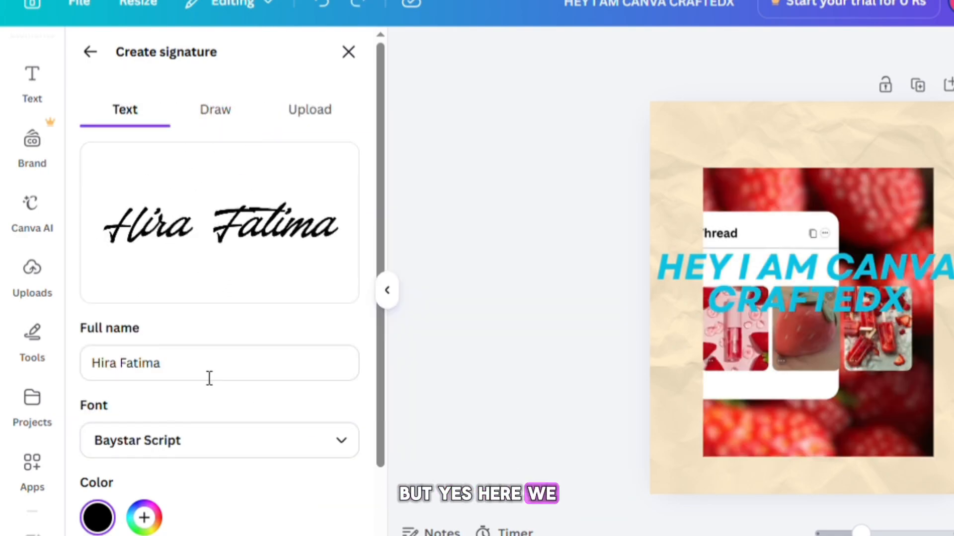
- Change the signature font to Amsterdam Four and add the signature to the design
click(341, 449)
drag(418, 261, 418, 201)
click(219, 213)
scroll(219, 298, down, 2)
click(219, 520)
- Resize the signature and place it just below the heading
mouse_move(806, 298)
mouse_down()
mouse_move(772, 390)
mouse_move(799, 357)
mouse_up()
drag(898, 398, 768, 345)
drag(735, 330, 806, 335)
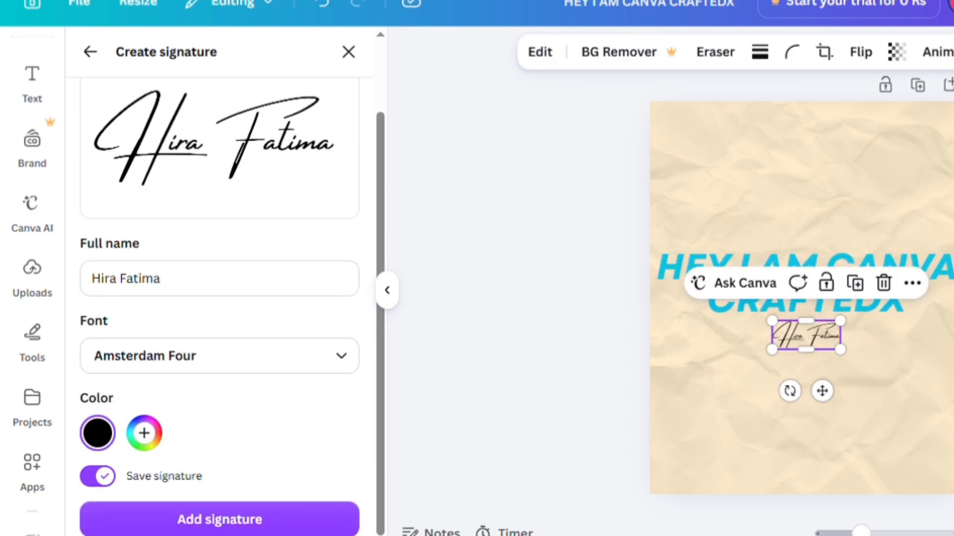
- Close the signature panel and add the first page of the "Untitled Design" project as a new page
click(349, 52)
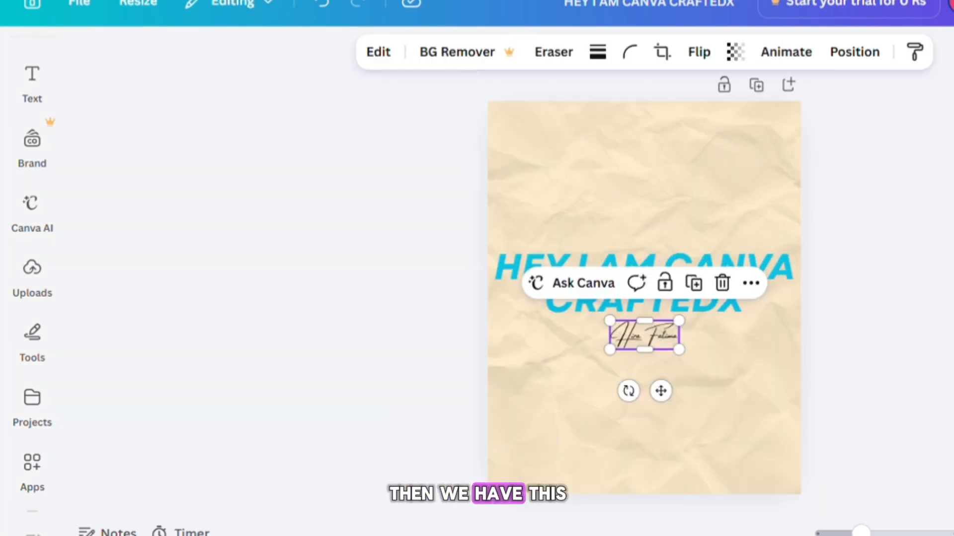
click(348, 199)
click(32, 406)
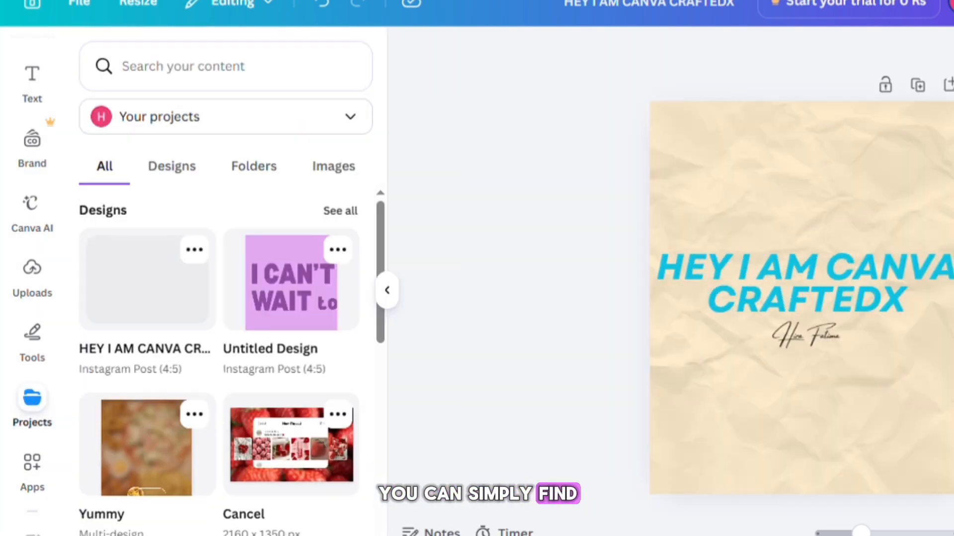
click(171, 166)
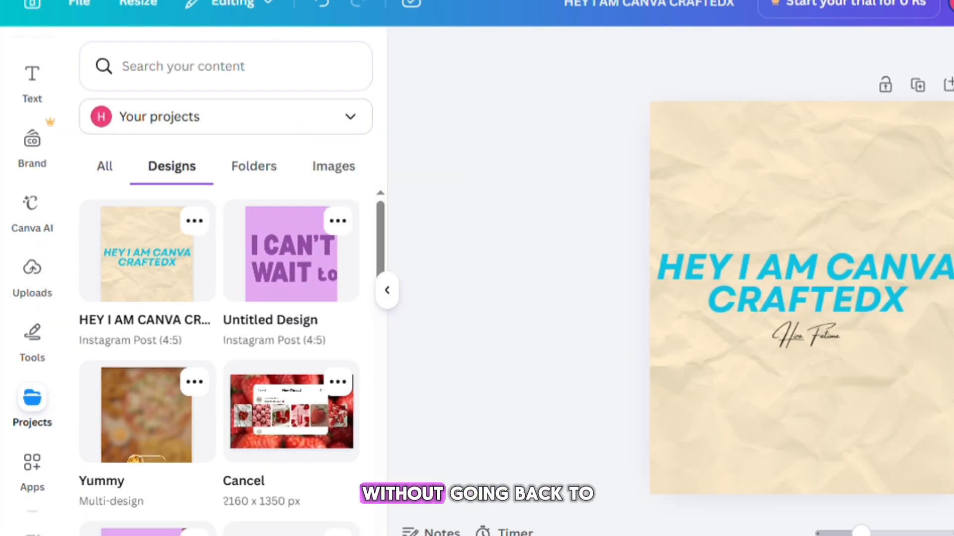
scroll(219, 357, down, 7)
scroll(218, 358, up, 3)
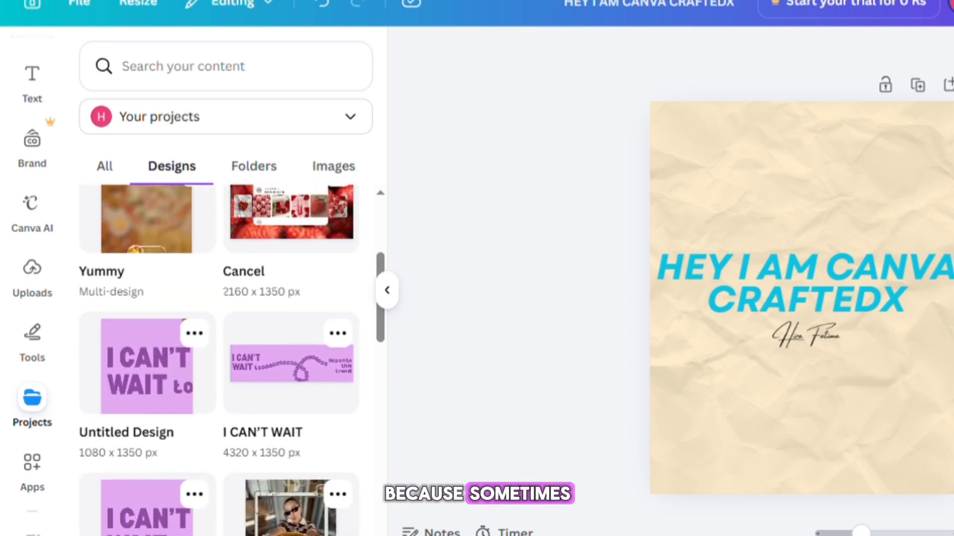
click(147, 366)
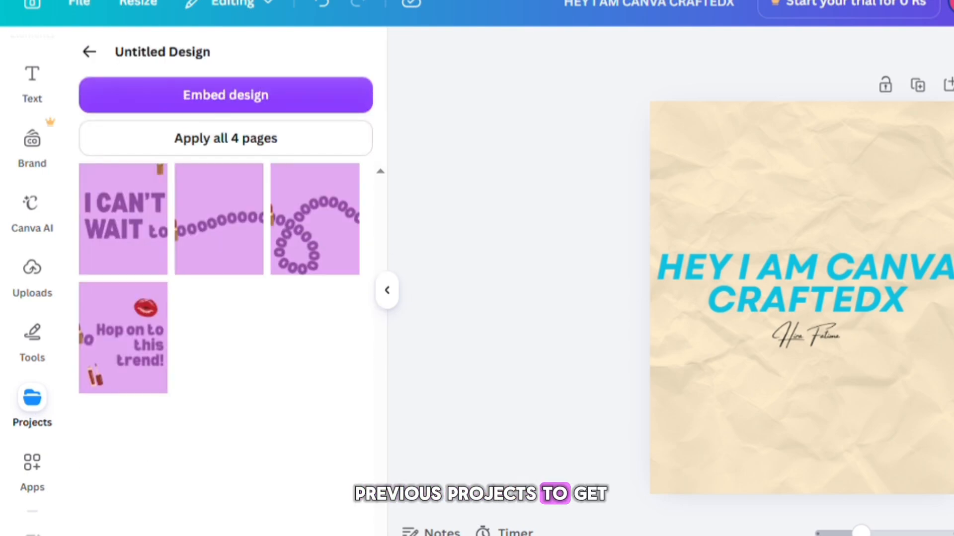
click(124, 219)
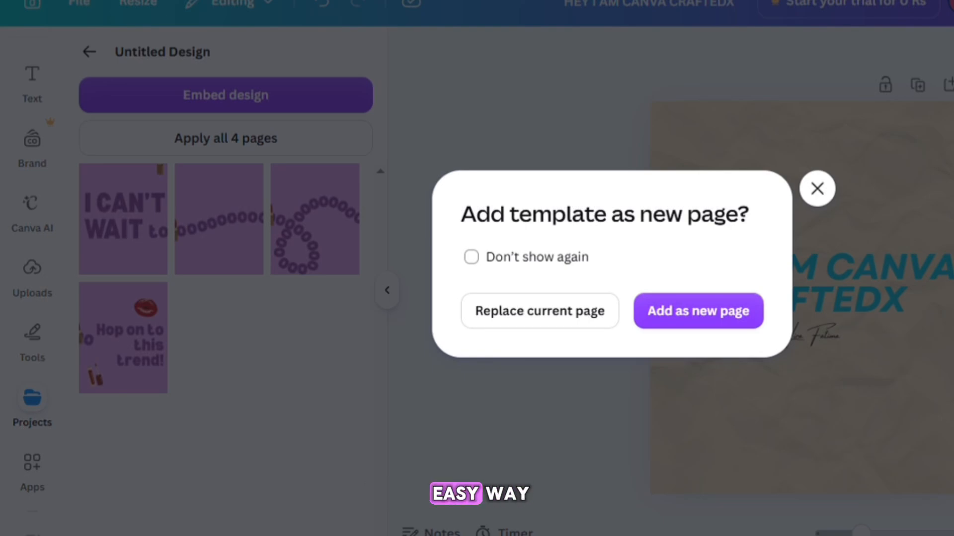
click(698, 311)
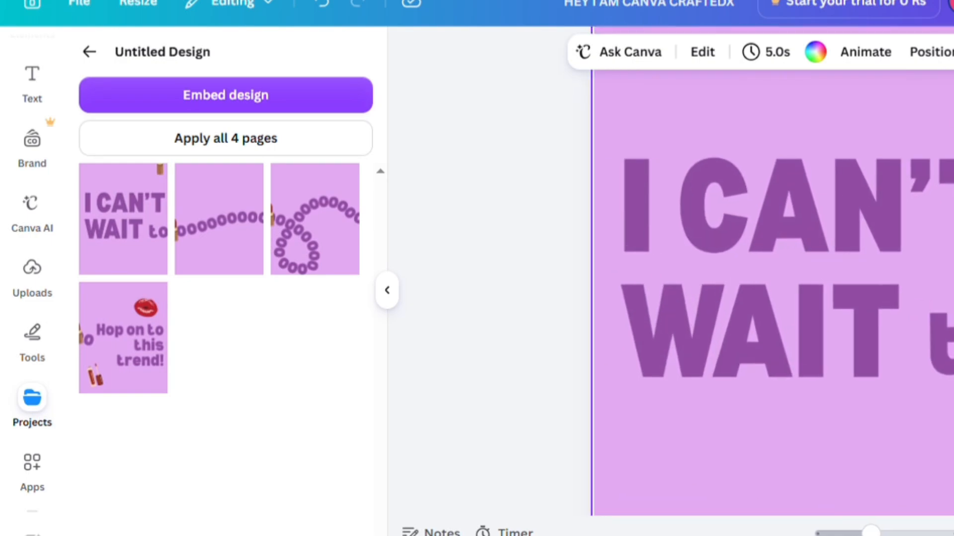
key(Escape)
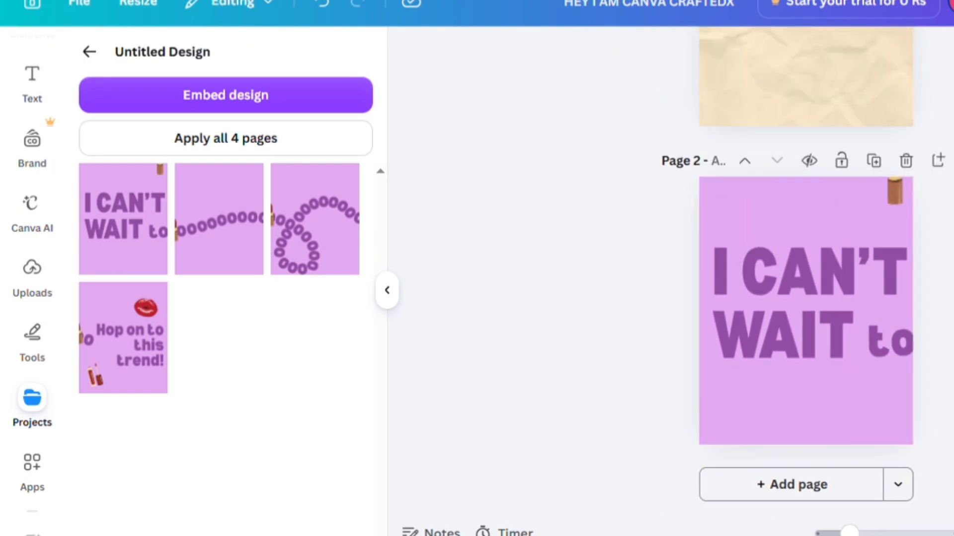
- Search the apps for "Background removit" and open the Background Eraser app
scroll(32, 288, down, 3)
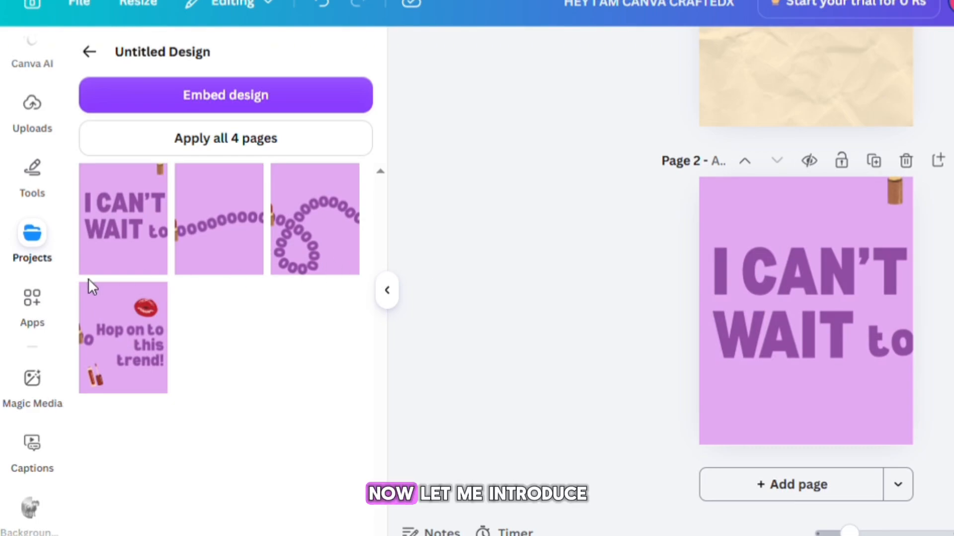
click(34, 308)
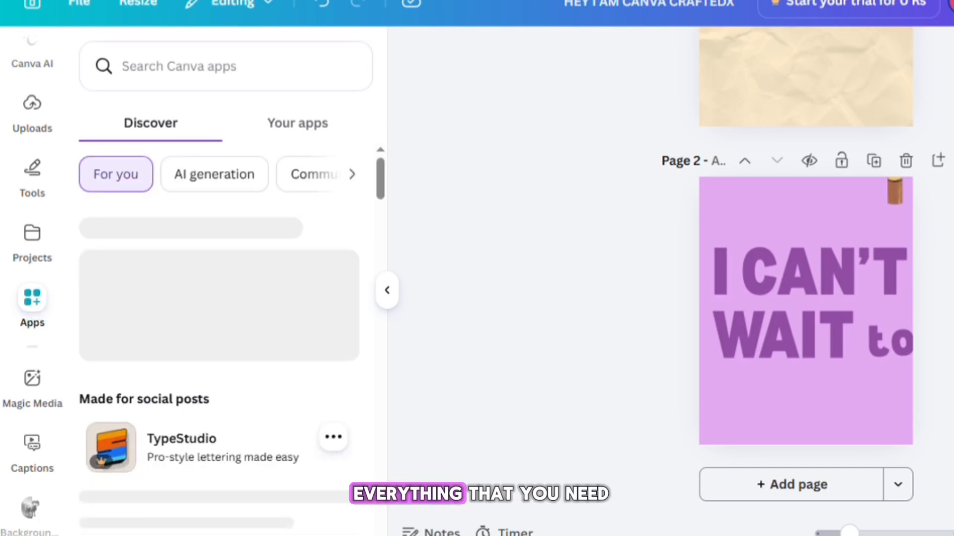
click(206, 70)
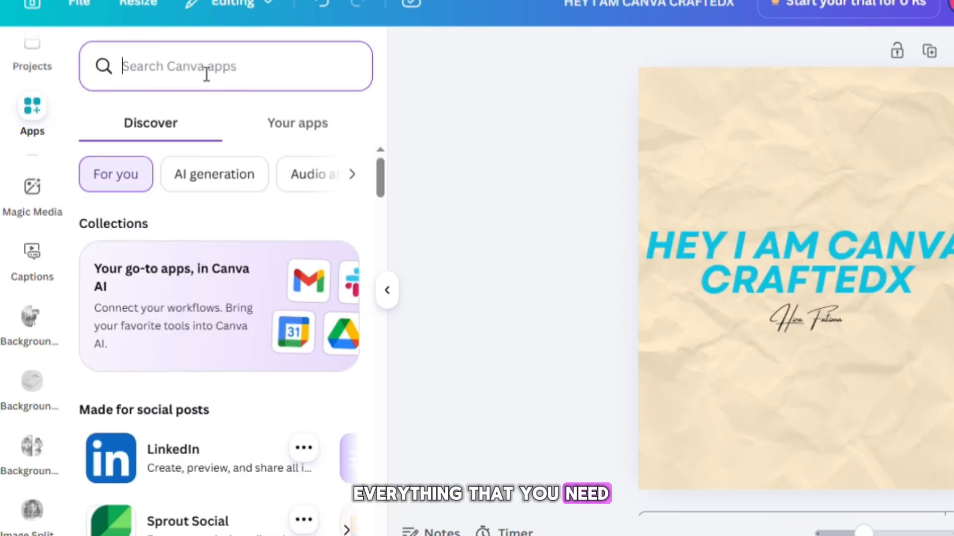
text(Background removit)
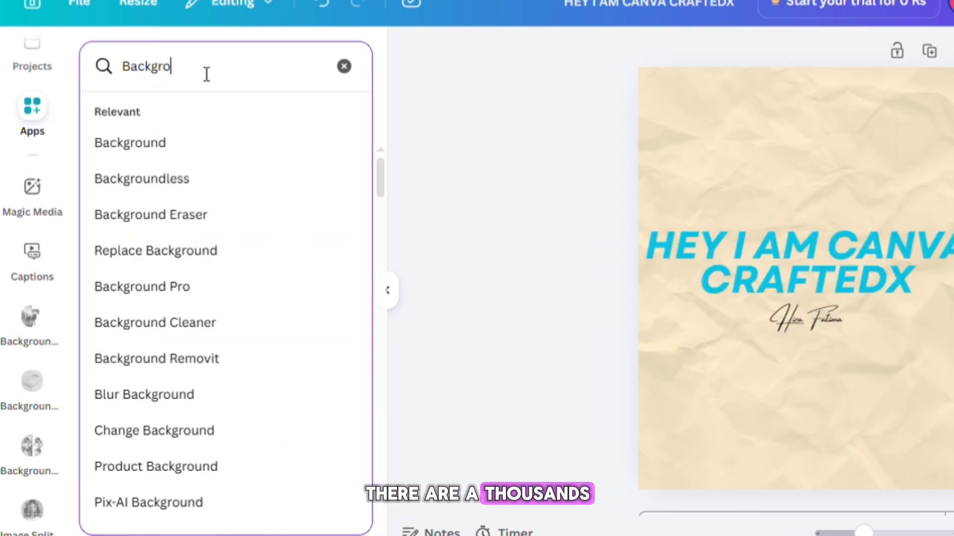
key(Return)
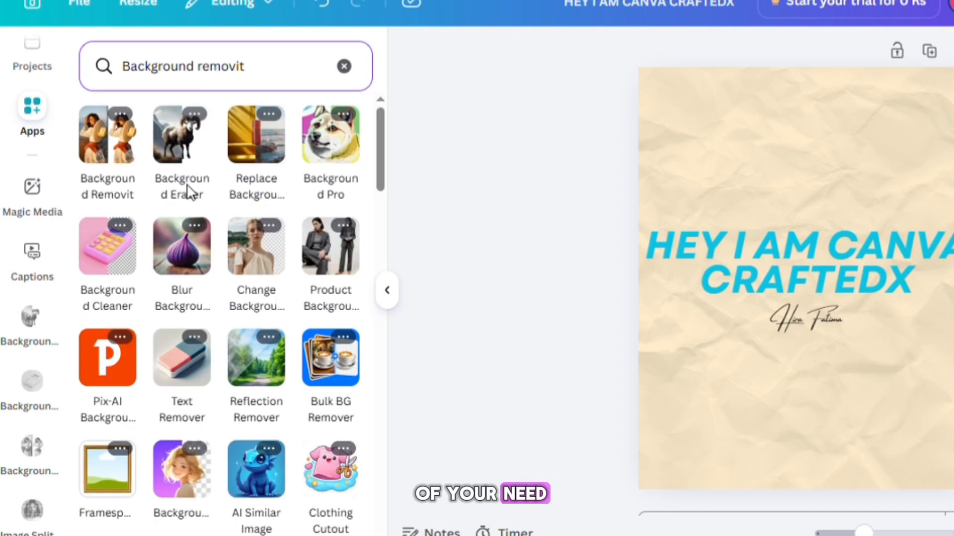
click(182, 160)
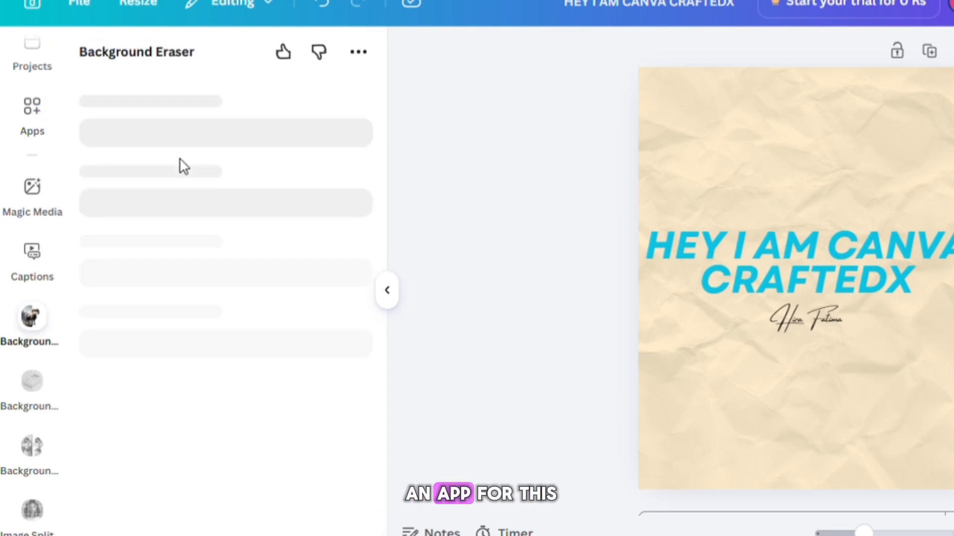
click(387, 291)
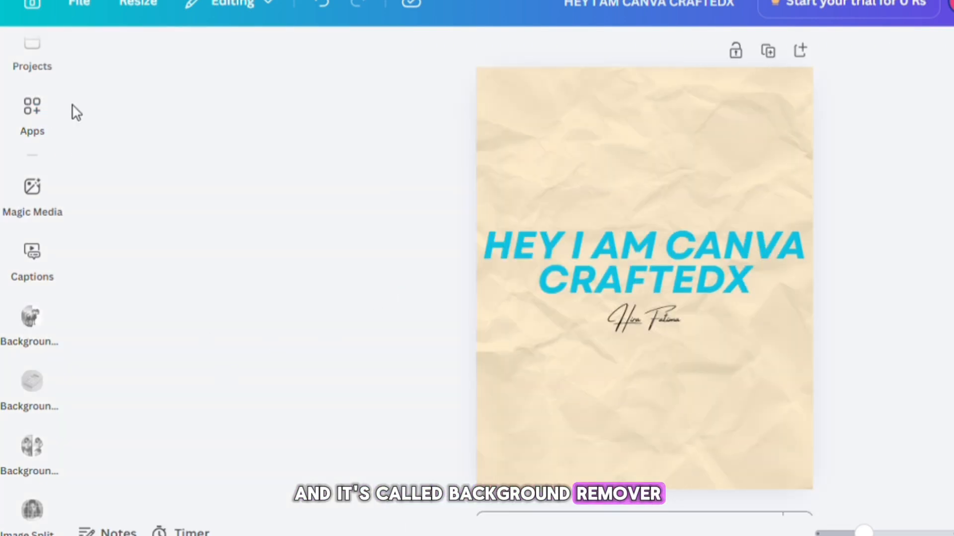
- Generate Magic Media images from a prompt beginning "An elegant shot of a pink flora"
click(52, 213)
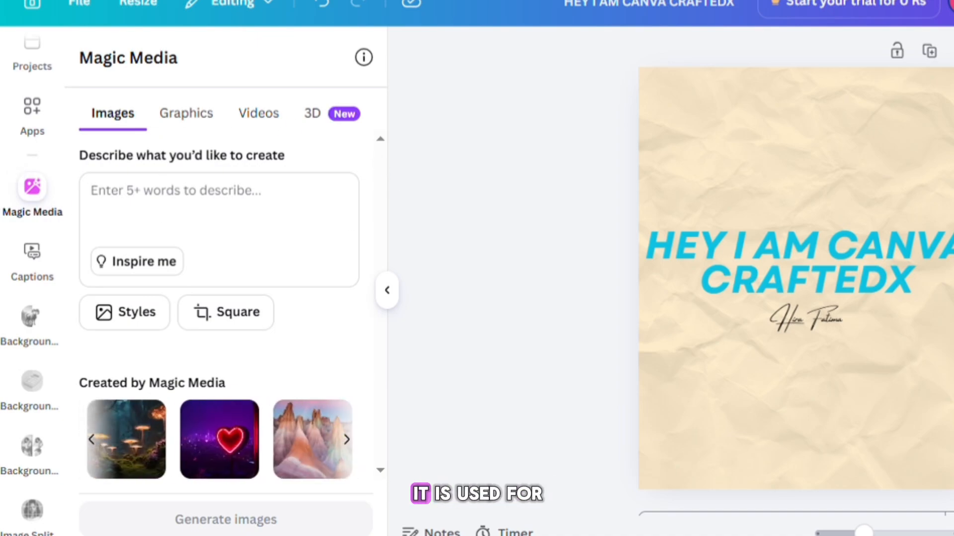
click(204, 207)
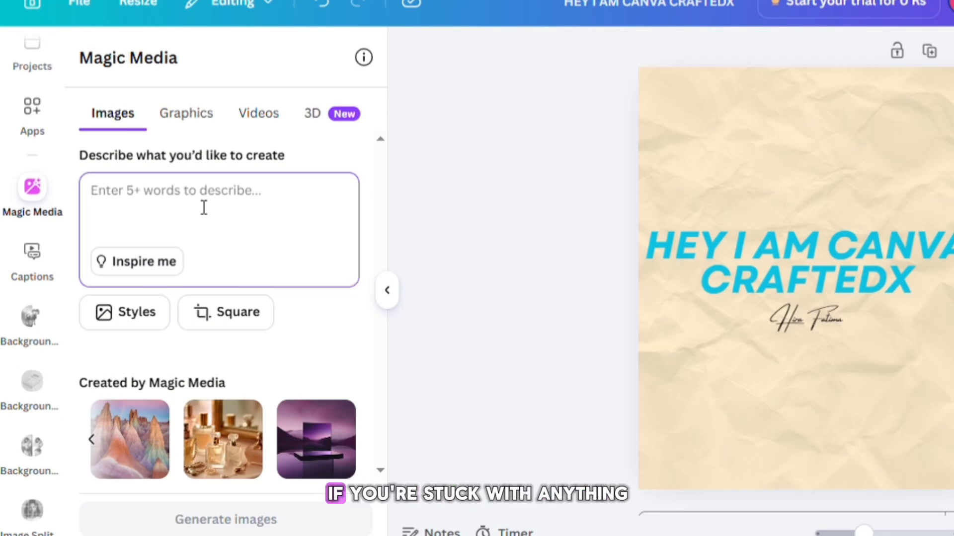
text(An elegant shot of a pink flora)
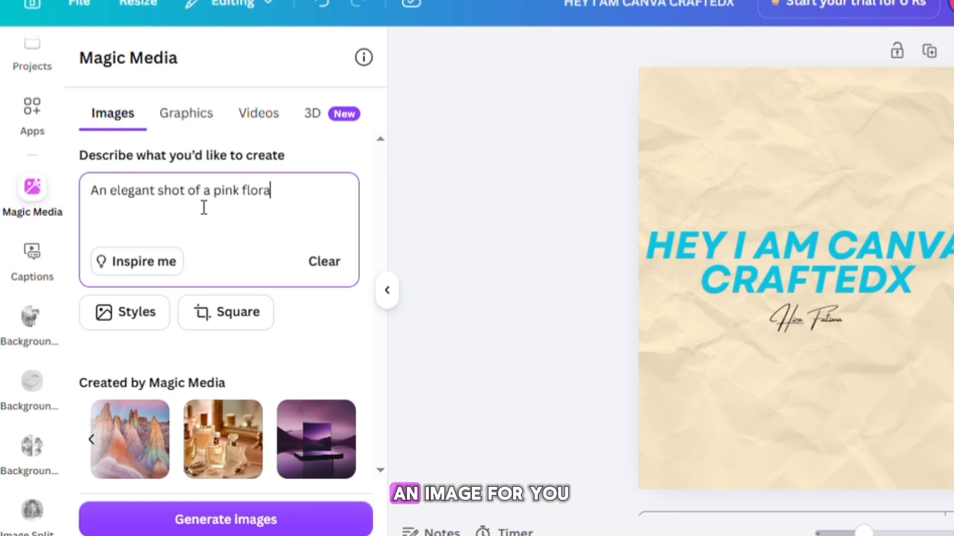
key(Return)
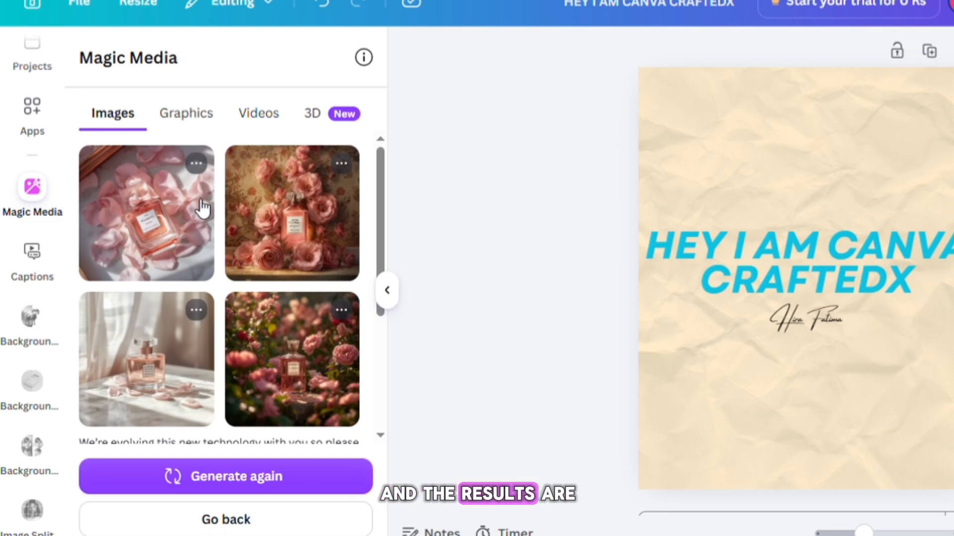
- Add the first generated image to the design
scroll(203, 208, down, 3)
scroll(203, 208, up, 3)
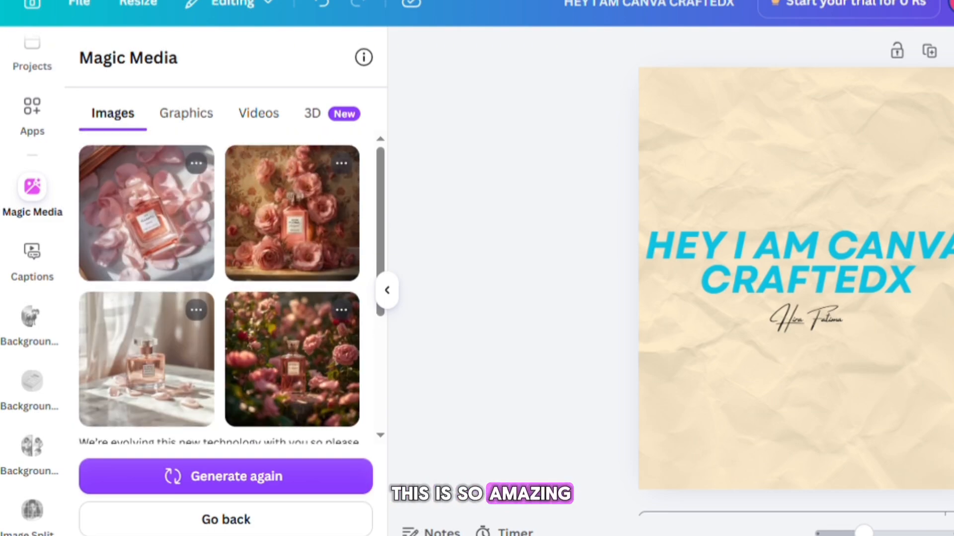
click(174, 213)
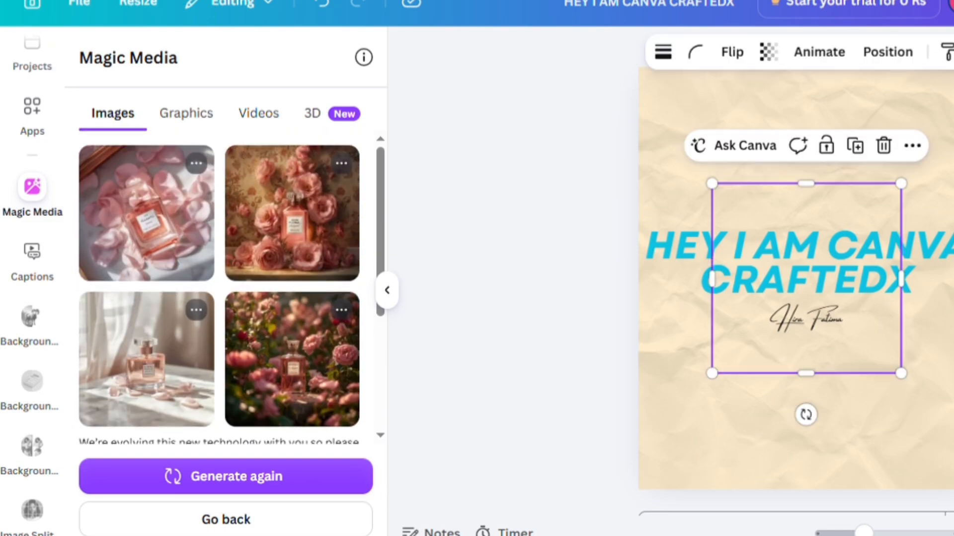